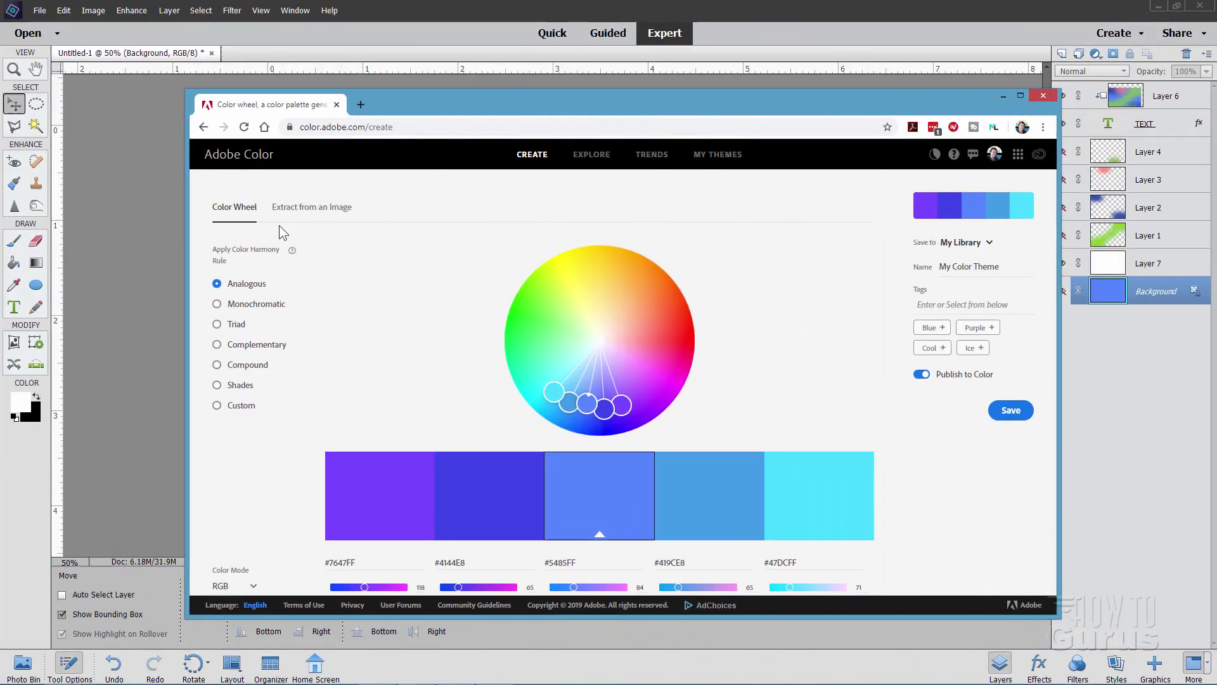
Rotate the analogous theme to purple-to-blue swatches, #E245FF through #4571FF.
{"action": "mouse_move", "coordinate": [424, 103]}
{"action": "left_mouse_down"}
{"action": "mouse_move", "coordinate": [379, 123]}
{"action": "mouse_move", "coordinate": [454, 127]}
{"action": "mouse_move", "coordinate": [410, 94]}
{"action": "left_mouse_up"}
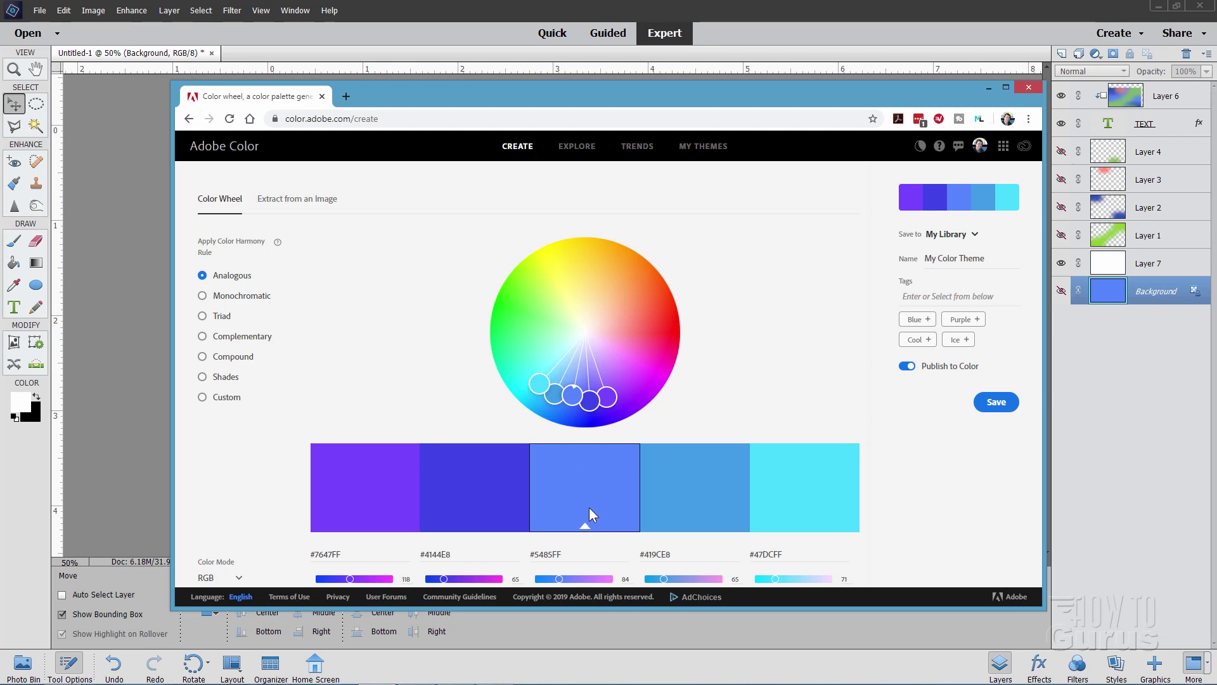
{"action": "mouse_move", "coordinate": [569, 388]}
{"action": "left_mouse_down"}
{"action": "mouse_move", "coordinate": [543, 389]}
{"action": "mouse_move", "coordinate": [527, 342]}
{"action": "mouse_move", "coordinate": [557, 396]}
{"action": "mouse_move", "coordinate": [609, 392]}
{"action": "left_mouse_up"}
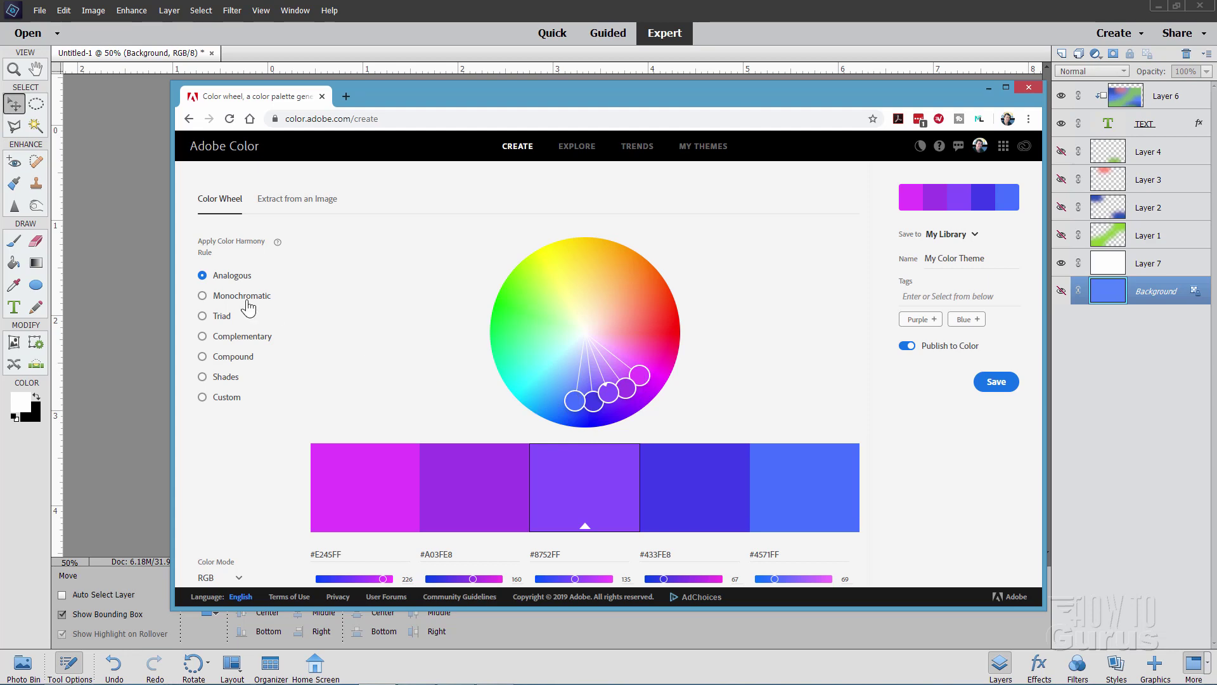
Switch to the Triad rule and rotate it to reds, yellow #FFF619 and blues #1492CC, #097DB3.
{"action": "left_click", "coordinate": [202, 295]}
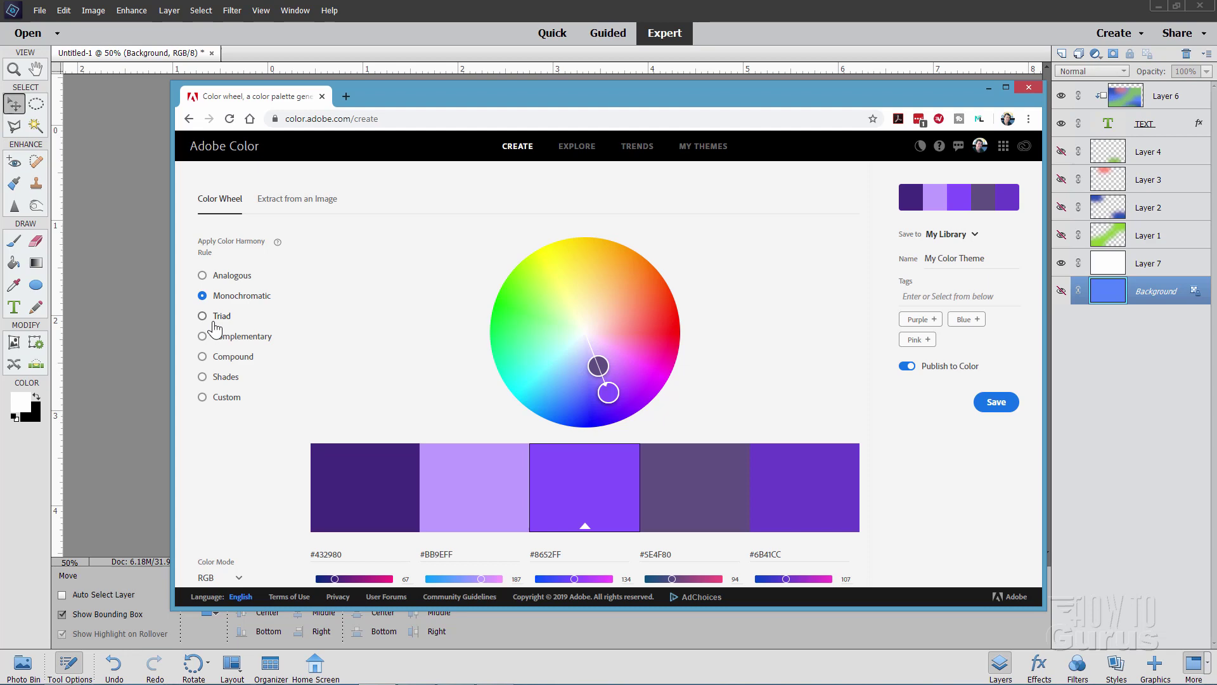
{"action": "left_click", "coordinate": [216, 317]}
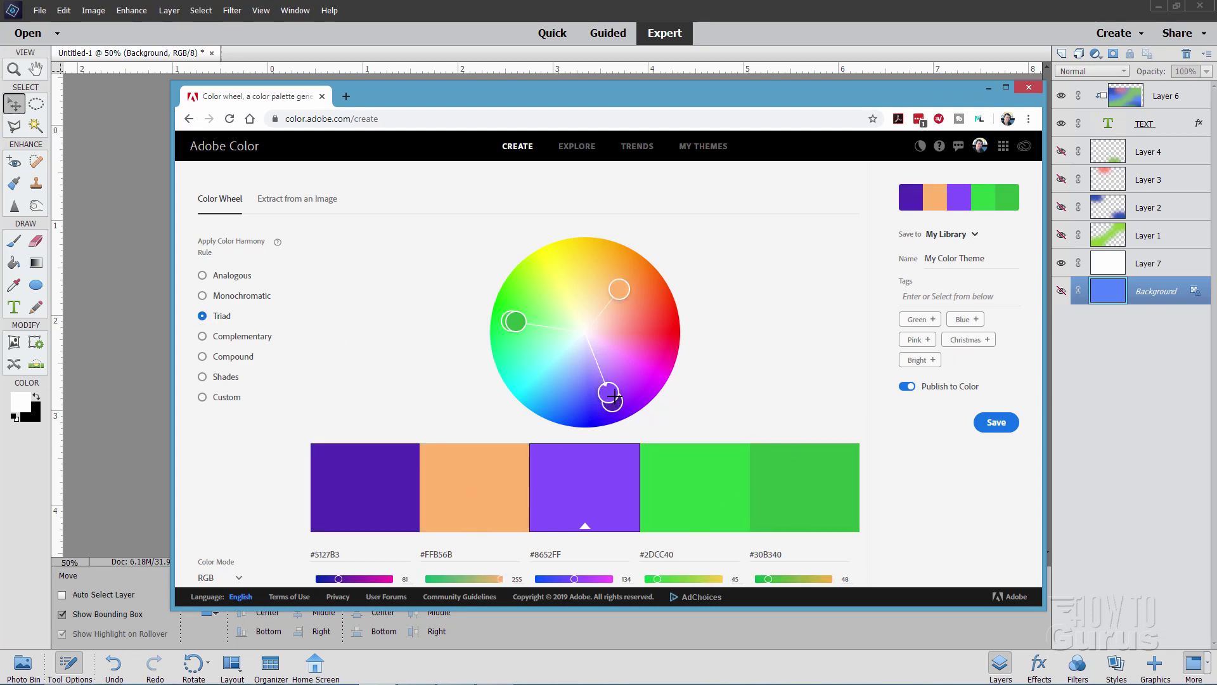
{"action": "left_click_drag", "start_coordinate": [607, 395], "coordinate": [625, 298]}
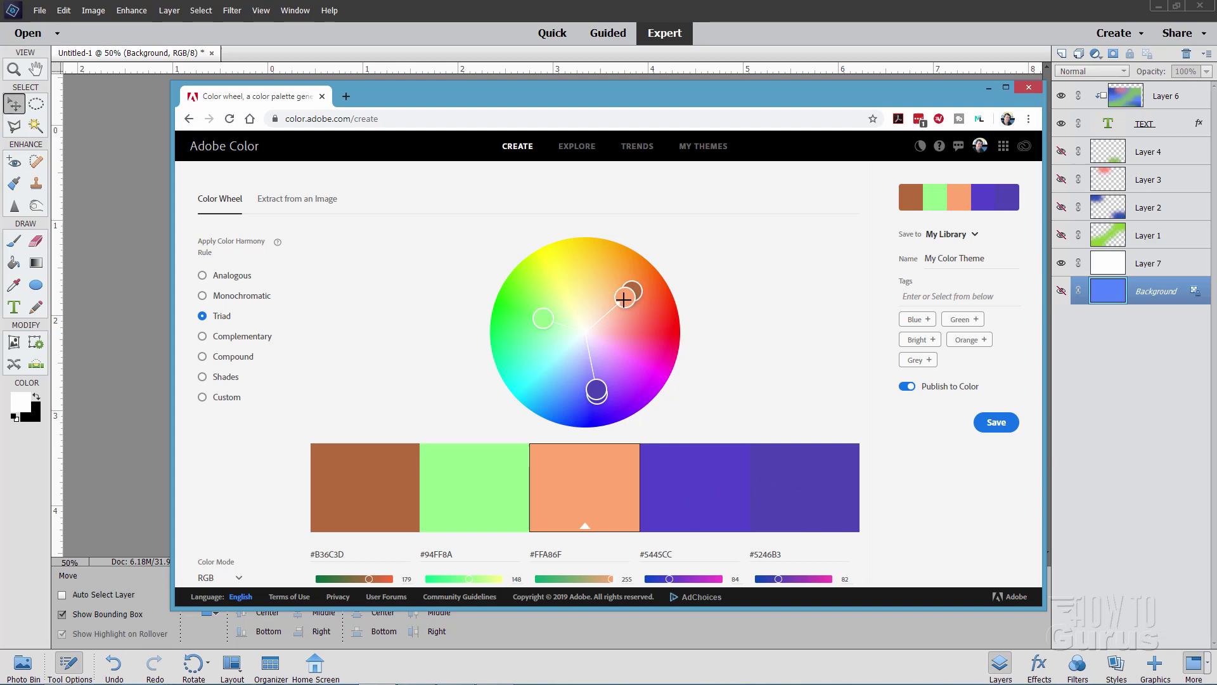
{"action": "left_click_drag", "start_coordinate": [628, 293], "coordinate": [521, 302]}
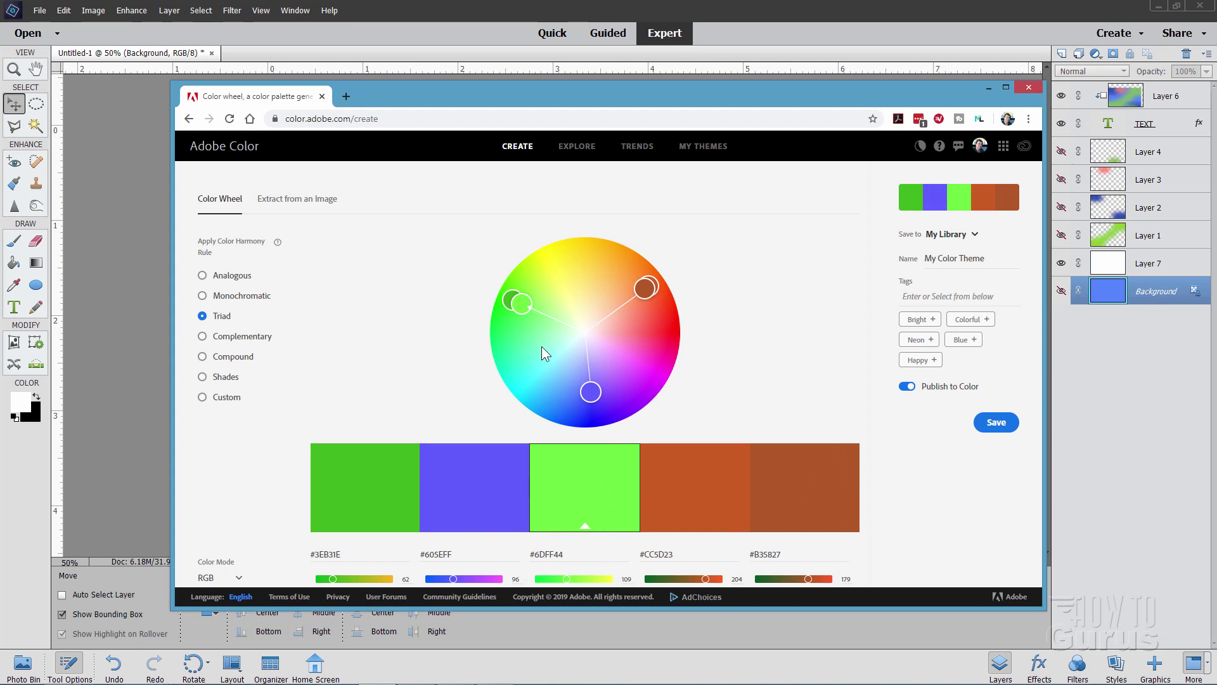
{"action": "left_click_drag", "start_coordinate": [526, 302], "coordinate": [707, 339]}
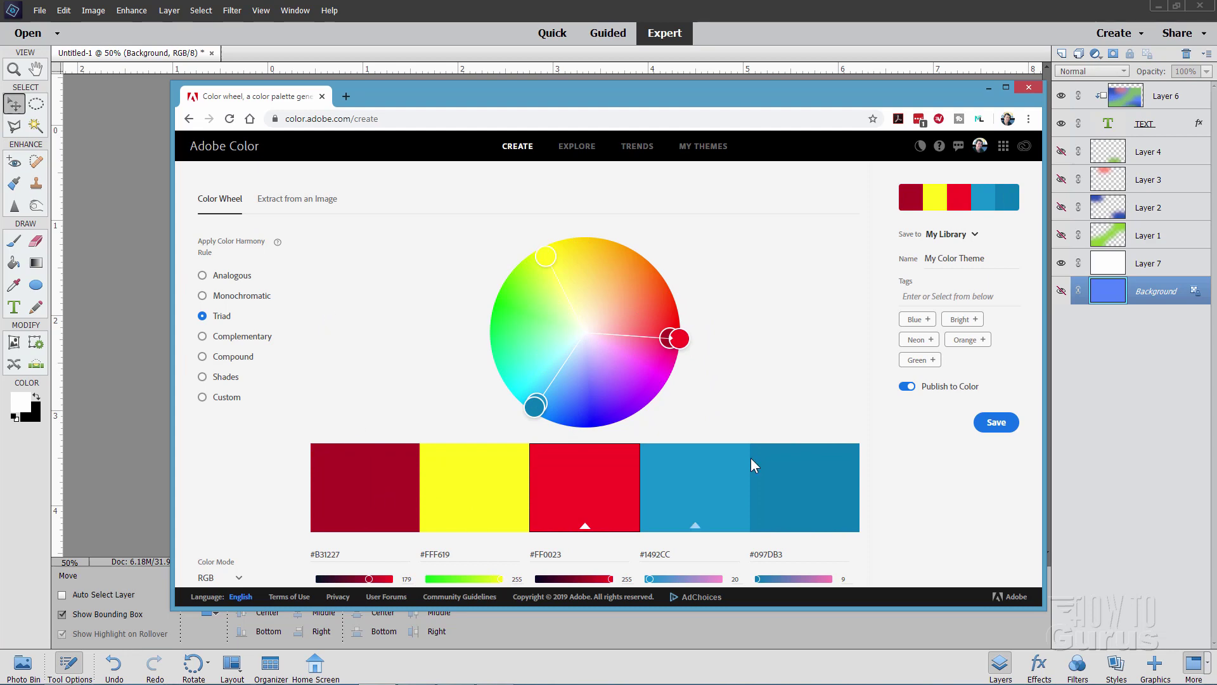
Try the Complementary and Compound rules, moving the base colour from red to cyan.
{"action": "left_click", "coordinate": [203, 338]}
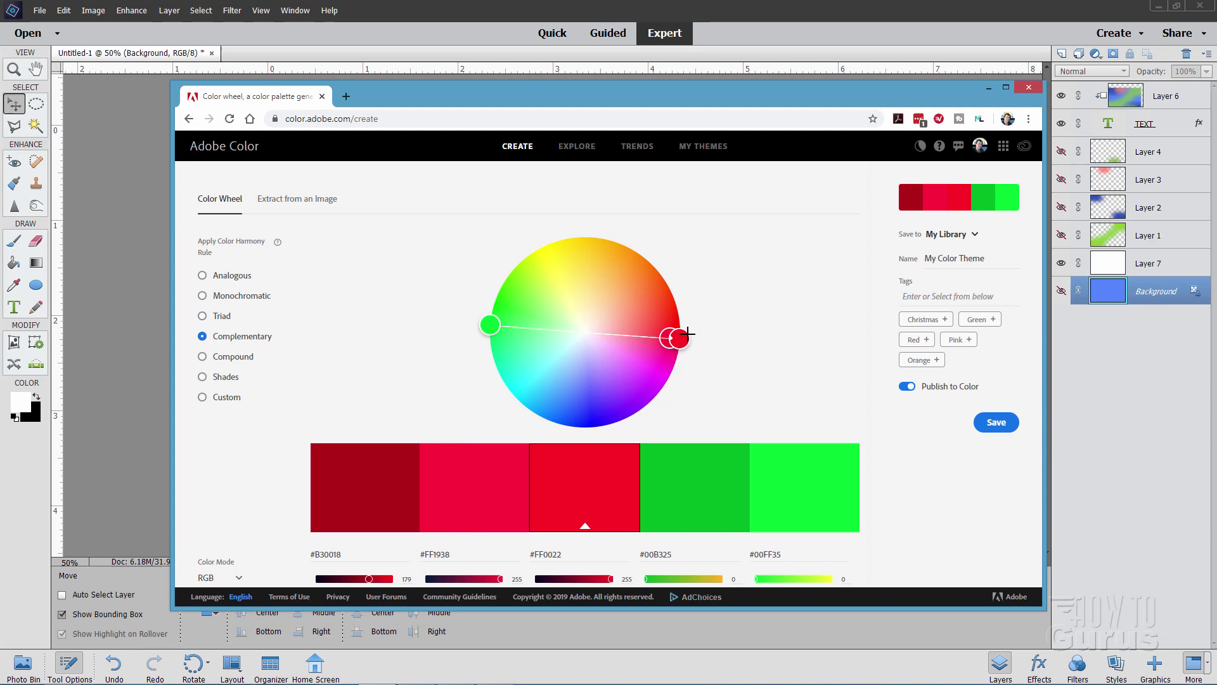
{"action": "left_click", "coordinate": [203, 357]}
{"action": "left_click_drag", "start_coordinate": [677, 339], "coordinate": [507, 366]}
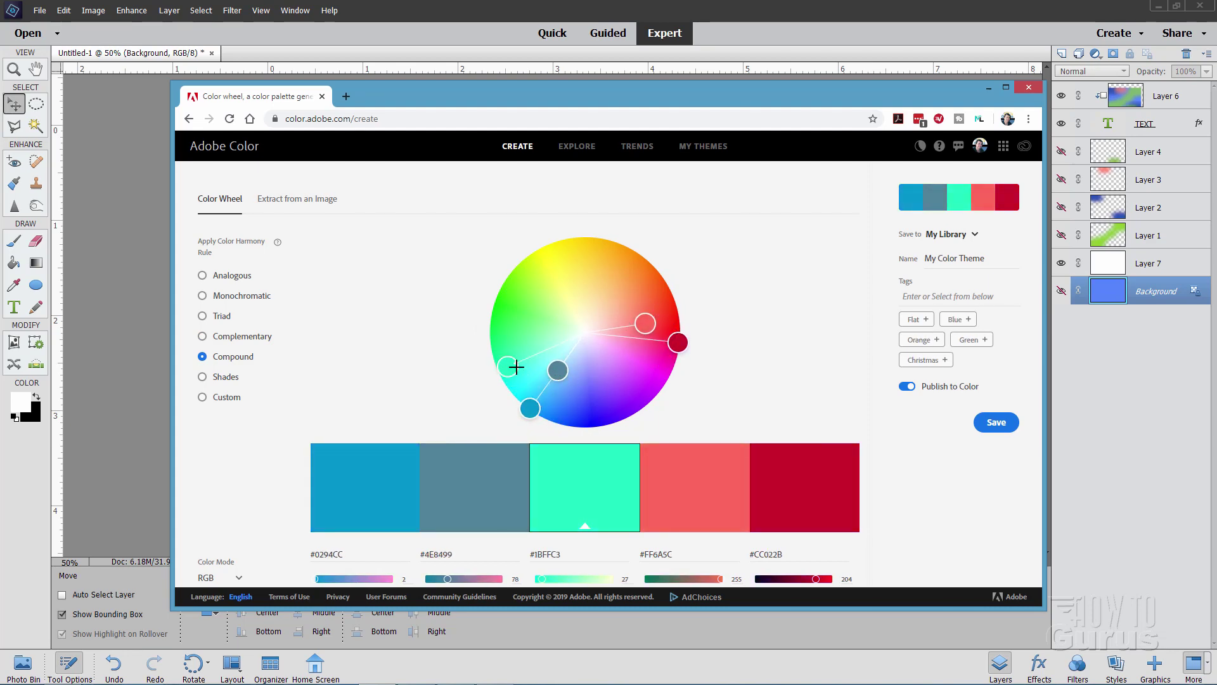
{"action": "left_click_drag", "start_coordinate": [503, 359], "coordinate": [511, 292]}
Cycle through the Shades, Custom and Triad rules, ending back on Analogous.
{"action": "left_click", "coordinate": [202, 376]}
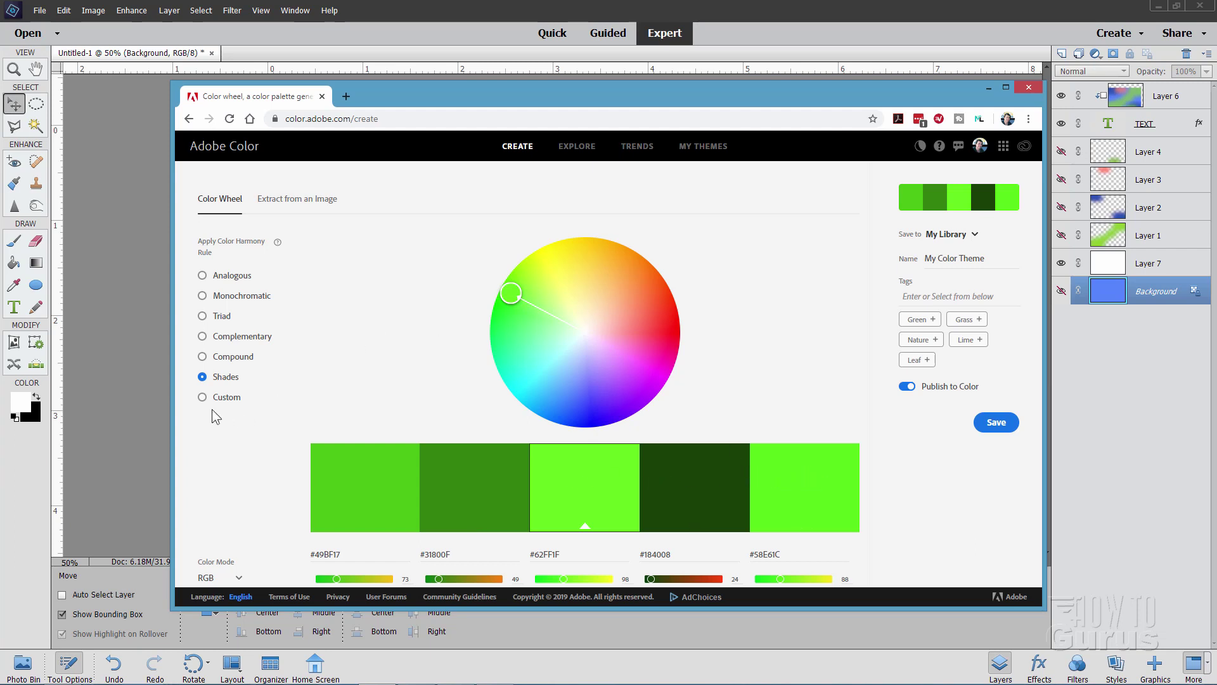
{"action": "left_click", "coordinate": [232, 398]}
{"action": "left_click", "coordinate": [266, 314]}
{"action": "left_click", "coordinate": [210, 275]}
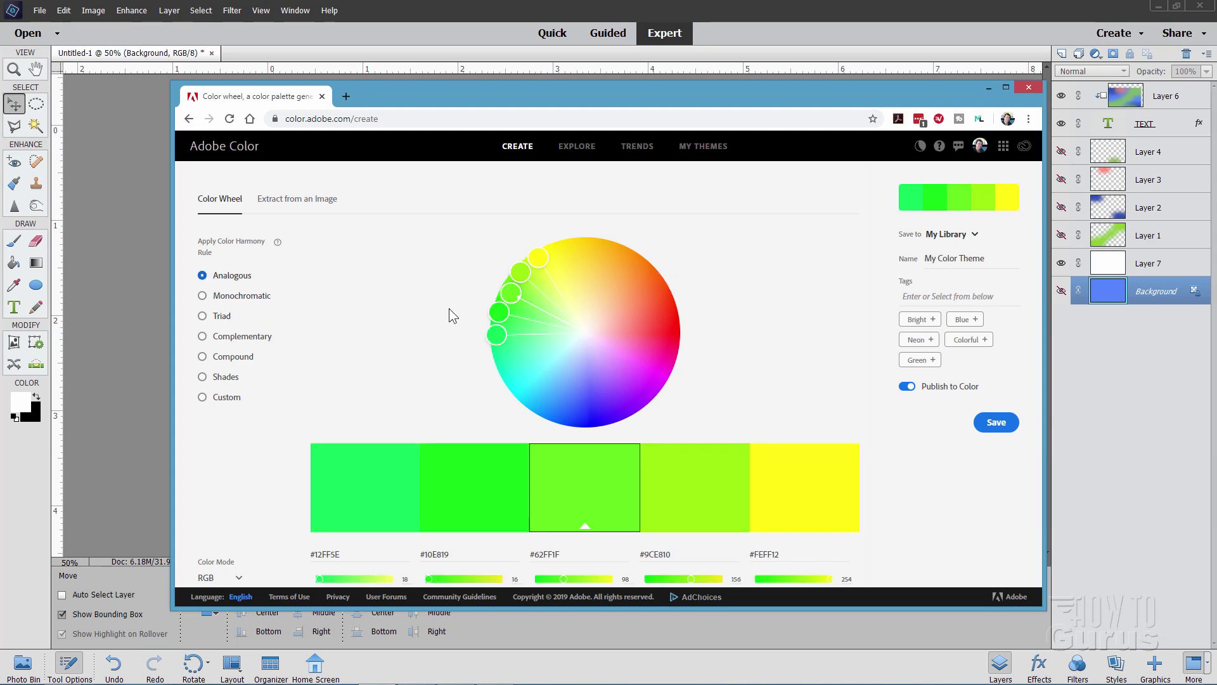
Move the base colour to blue-violet and nudge the third swatch, giving #FF33B4 through #2BDDFF.
{"action": "left_click_drag", "start_coordinate": [508, 292], "coordinate": [652, 361]}
{"action": "left_click", "coordinate": [597, 403]}
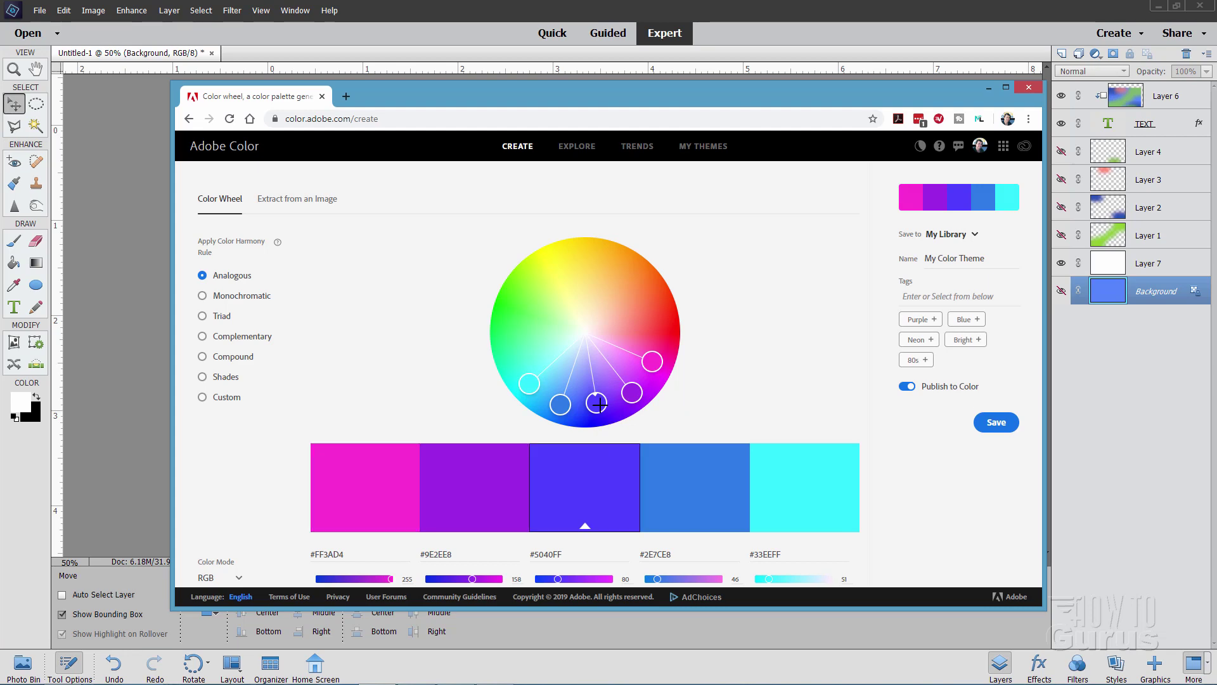
{"action": "left_click_drag", "start_coordinate": [597, 403], "coordinate": [605, 406]}
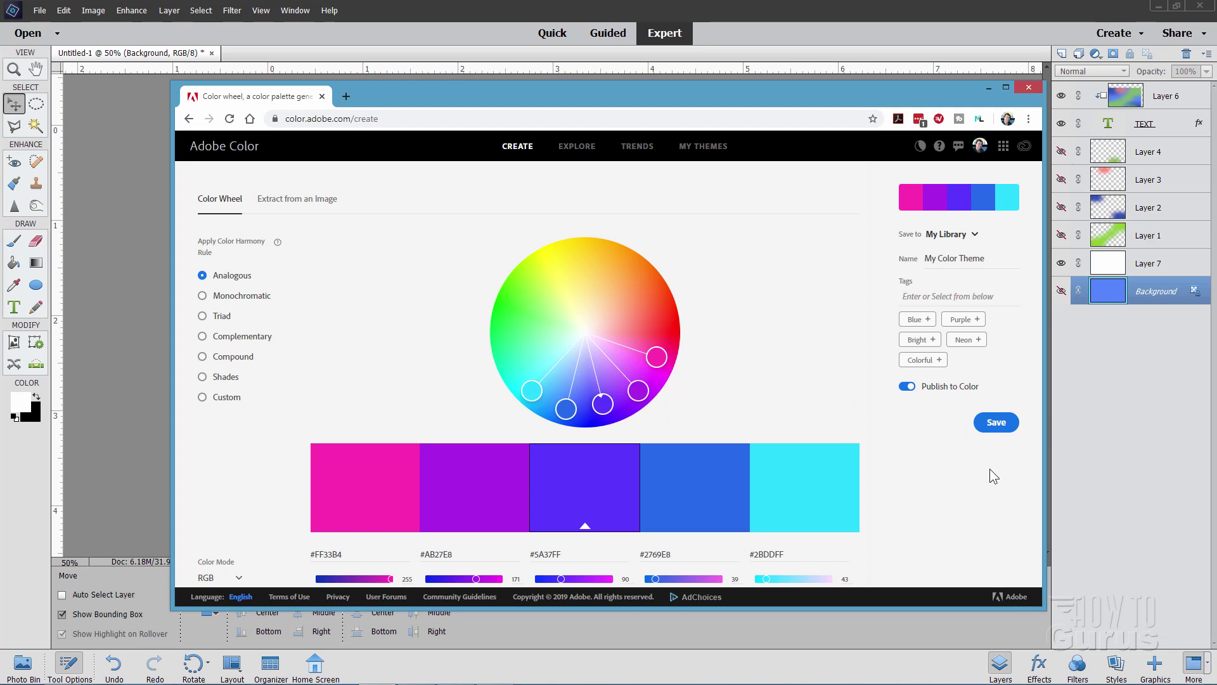
Save the theme to My Library, then go to the My Themes page.
{"action": "left_click", "coordinate": [1000, 427]}
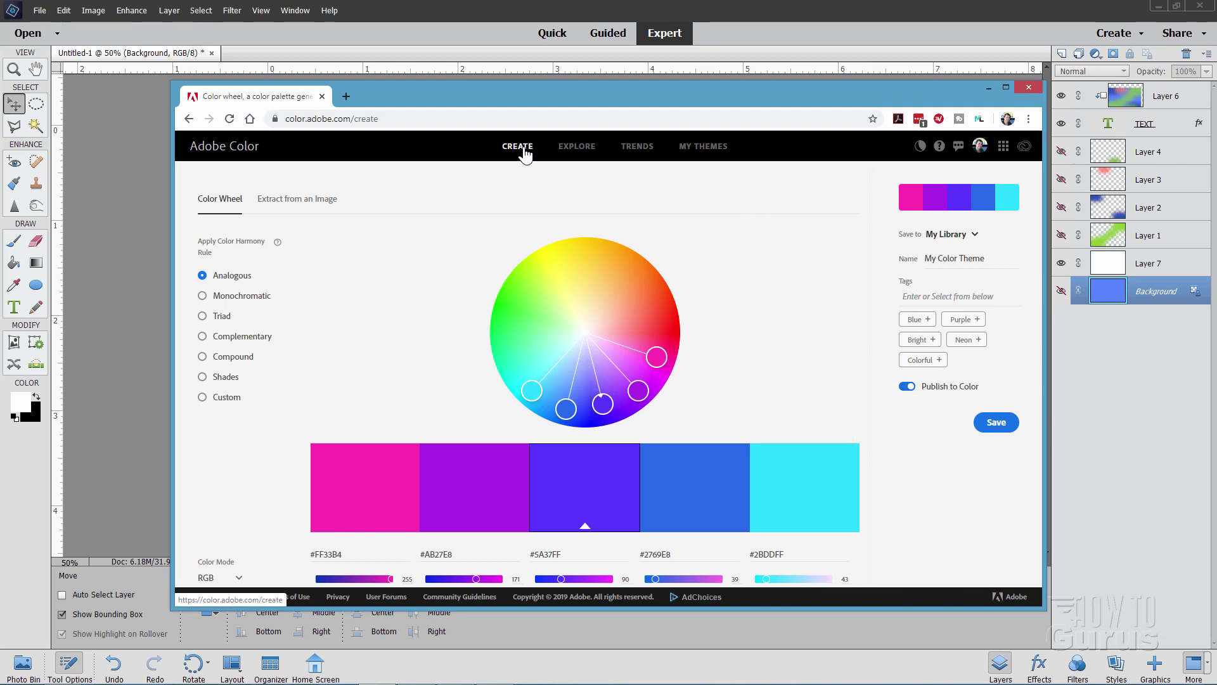
{"action": "left_click", "coordinate": [574, 151]}
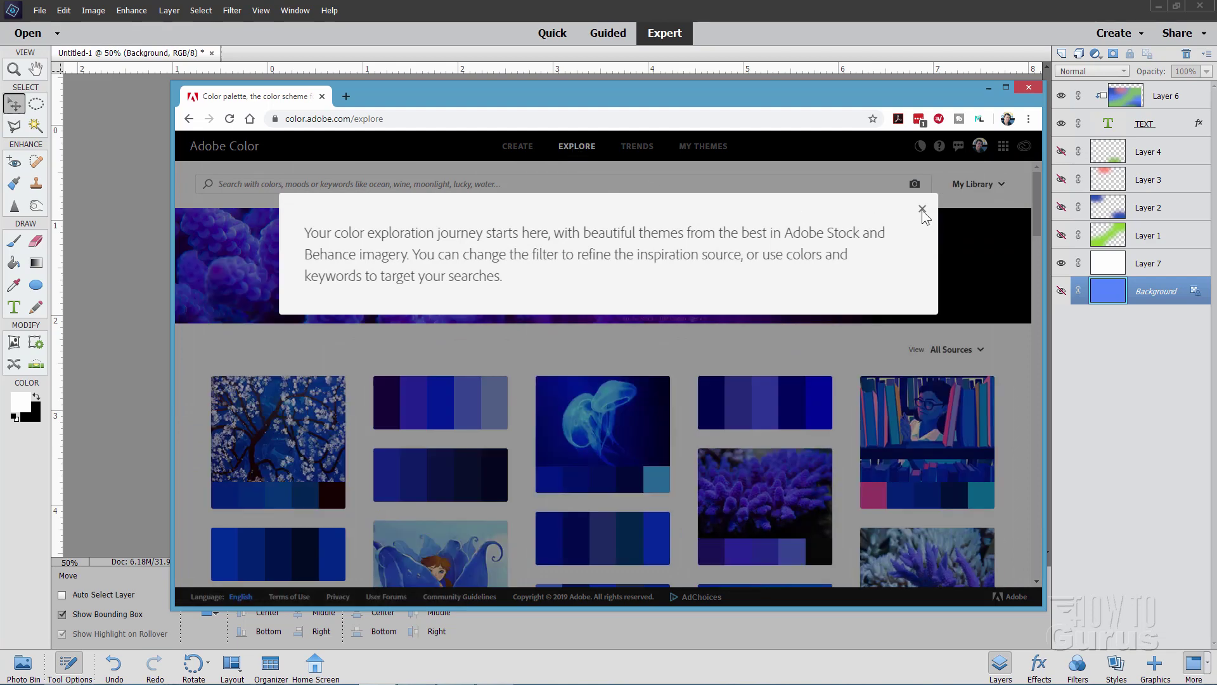
{"action": "left_click", "coordinate": [922, 208]}
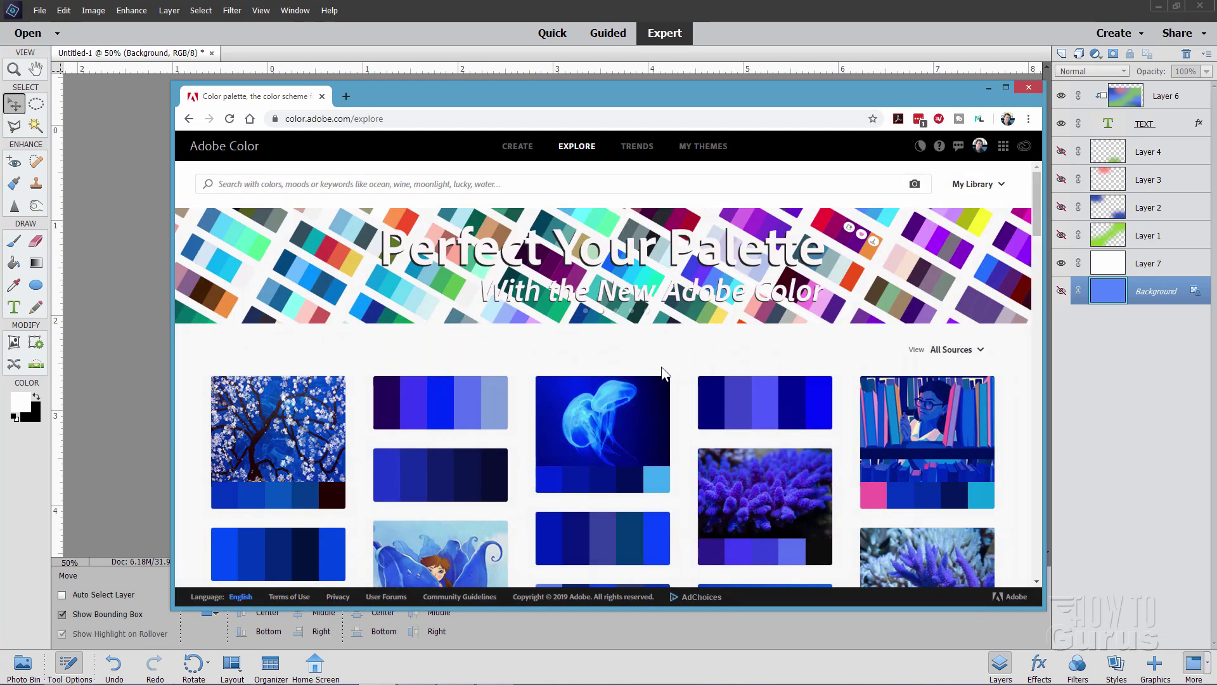
{"action": "left_click", "coordinate": [705, 153]}
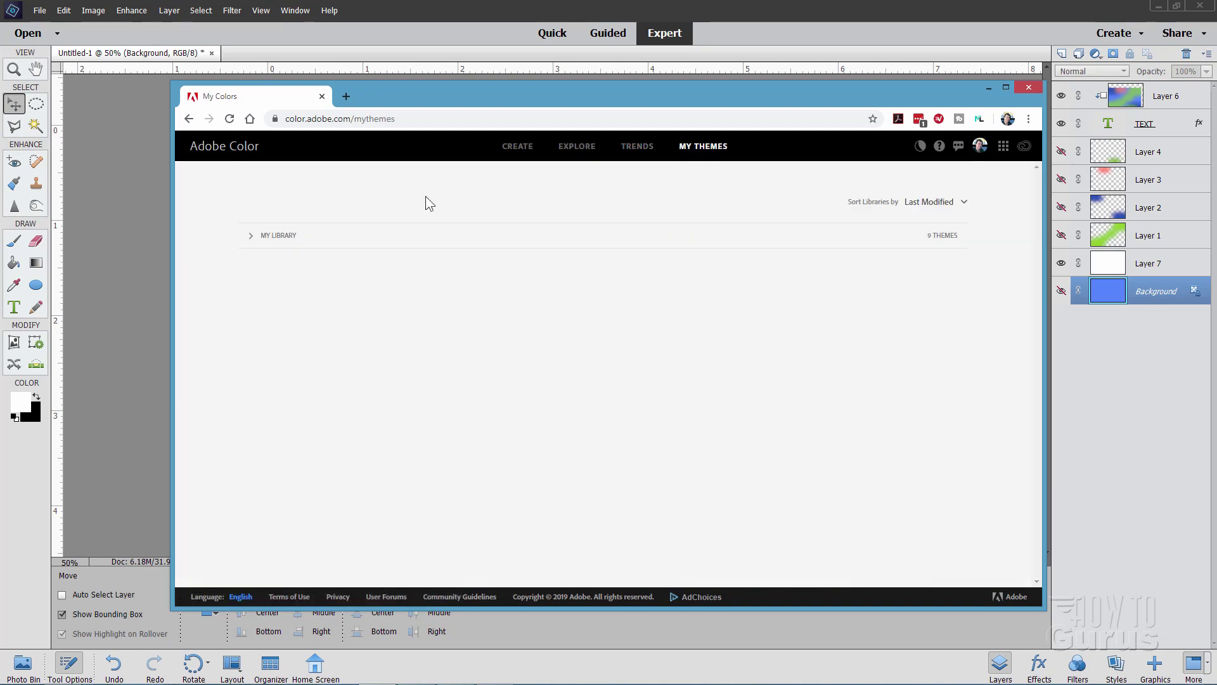
Expand My Library to list its nine saved themes.
{"action": "left_click", "coordinate": [251, 239]}
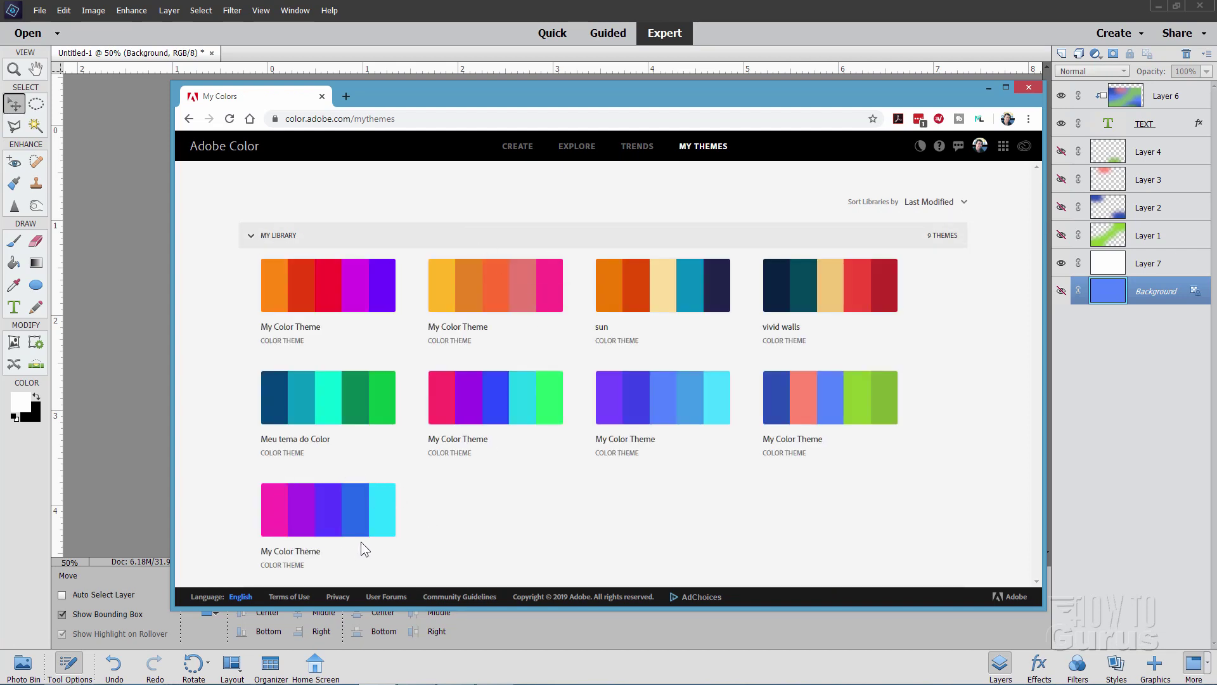
{"action": "mouse_move", "coordinate": [280, 511]}
Download the newest theme as AdobeColor My Color Theme 2.ase into Color Themes.
{"action": "left_click", "coordinate": [382, 501]}
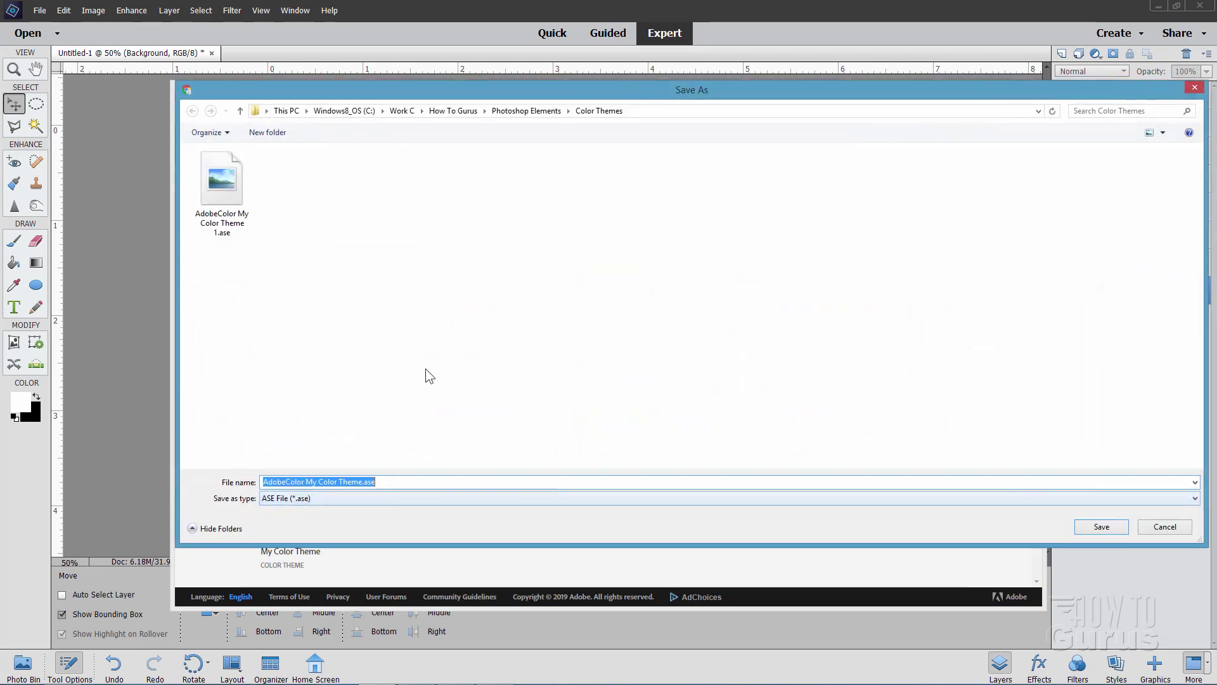
{"action": "left_click_drag", "start_coordinate": [568, 104], "coordinate": [537, 131]}
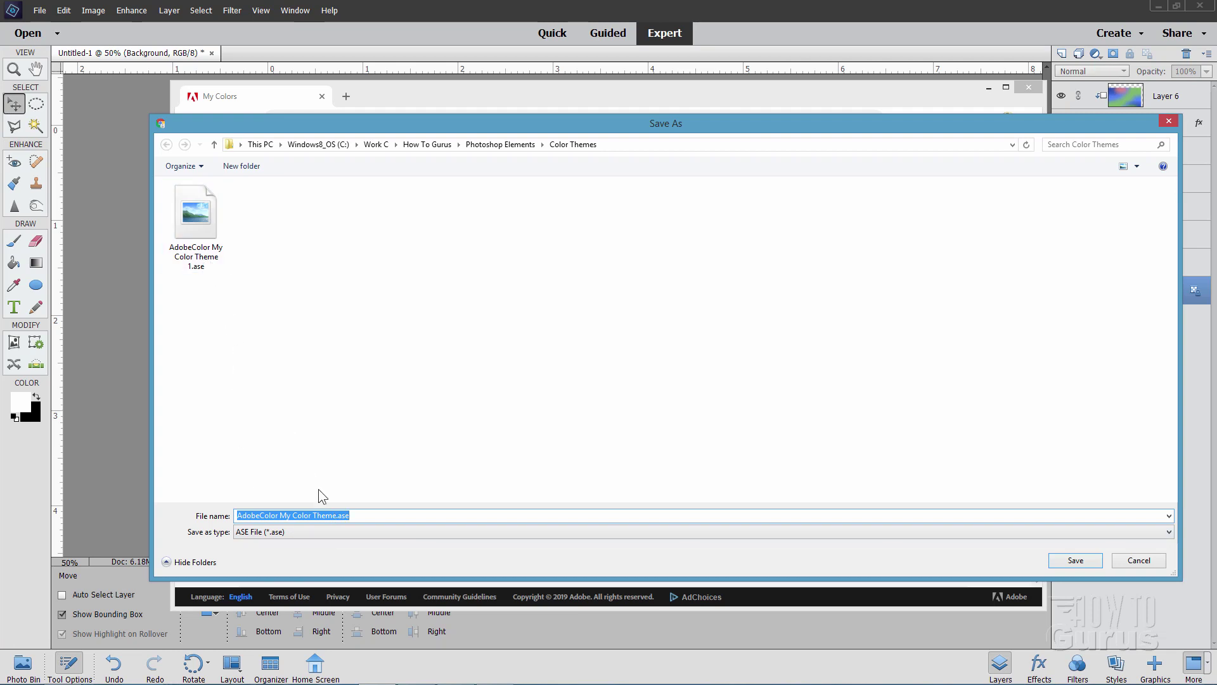
{"action": "left_click", "coordinate": [340, 516]}
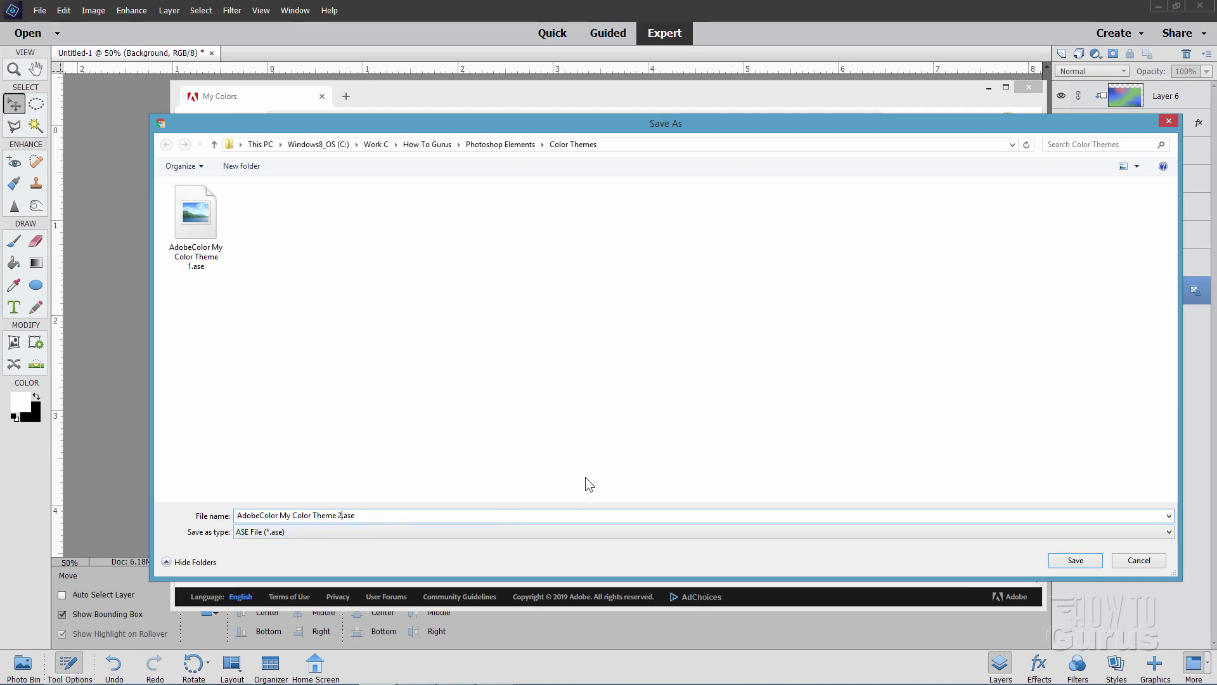
{"action": "left_click", "coordinate": [1075, 560]}
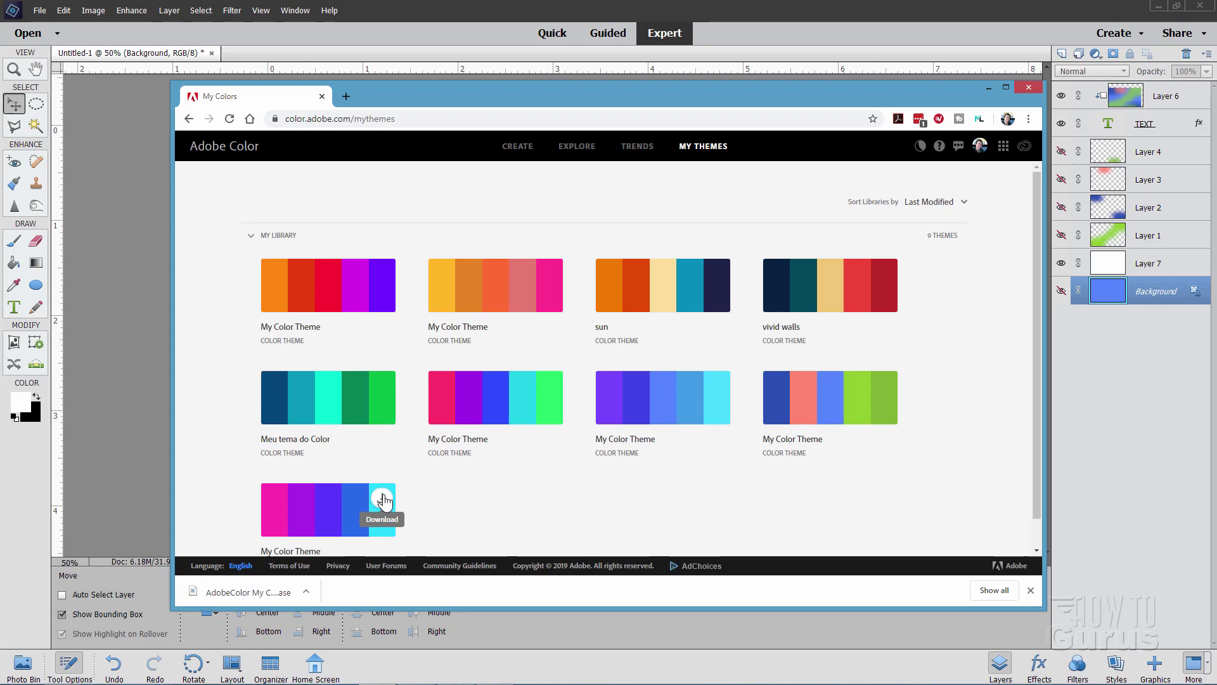
Cancel a repeated theme download and minimize the browser window.
{"action": "left_click", "coordinate": [382, 499]}
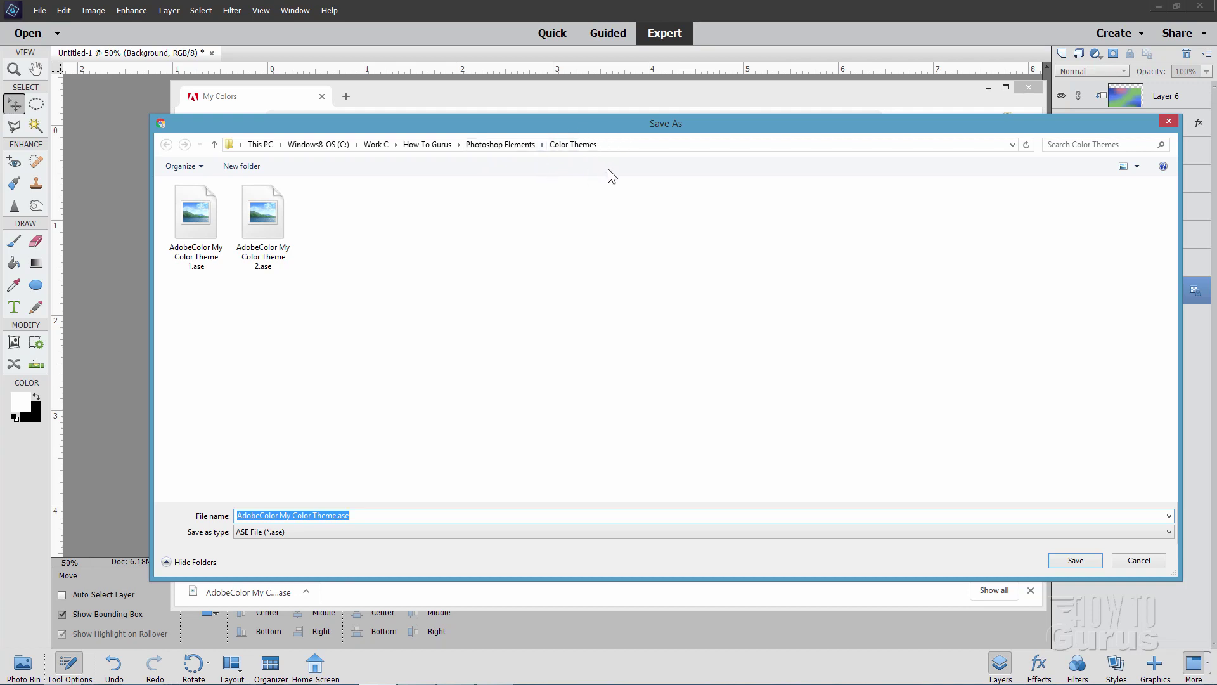
{"action": "left_click_drag", "start_coordinate": [670, 124], "coordinate": [654, 125]}
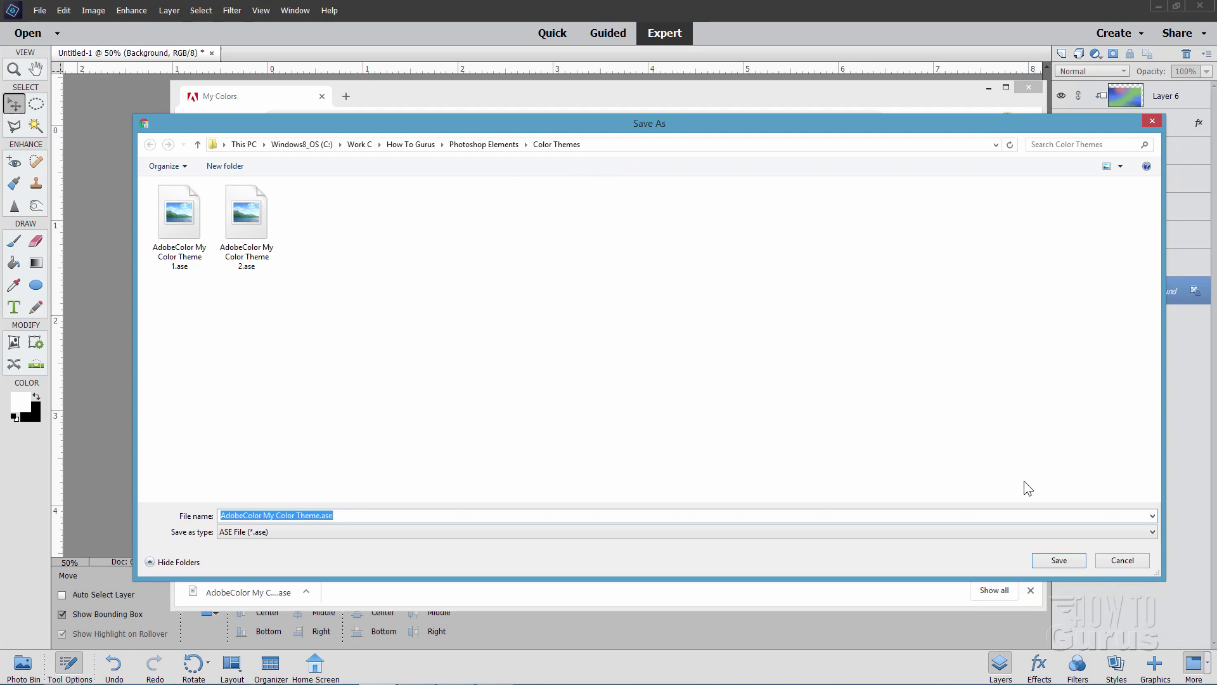
{"action": "left_click", "coordinate": [1122, 560]}
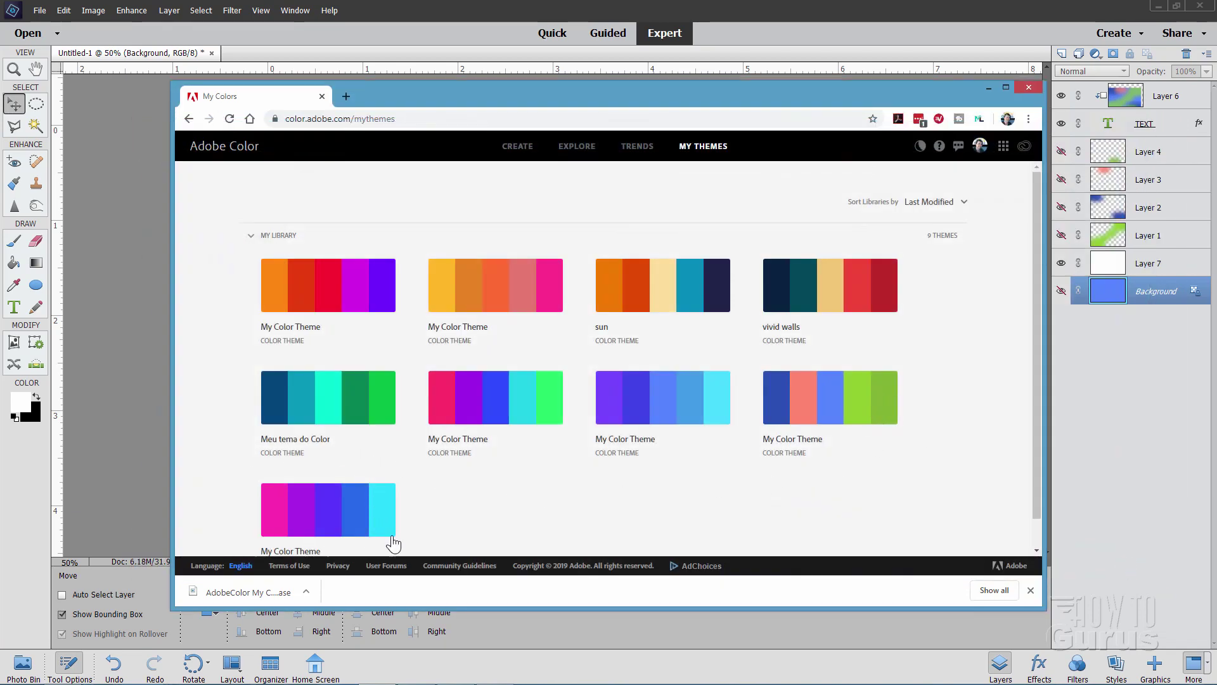
{"action": "mouse_move", "coordinate": [333, 517]}
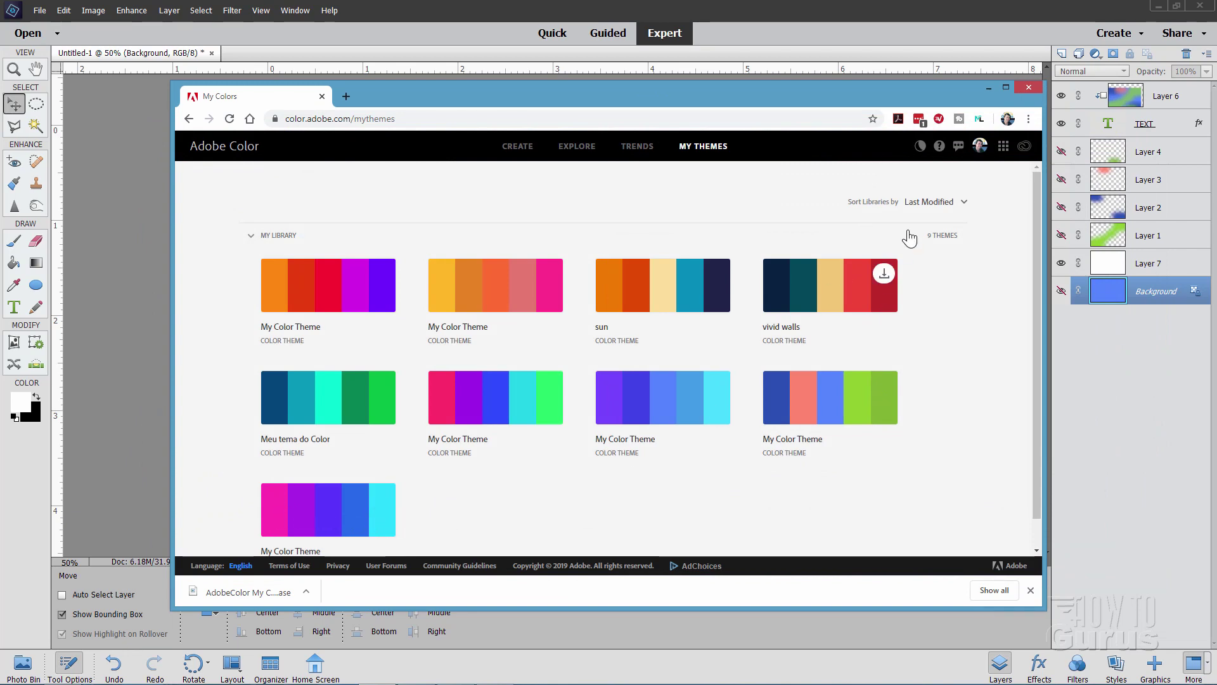
{"action": "left_click", "coordinate": [987, 88]}
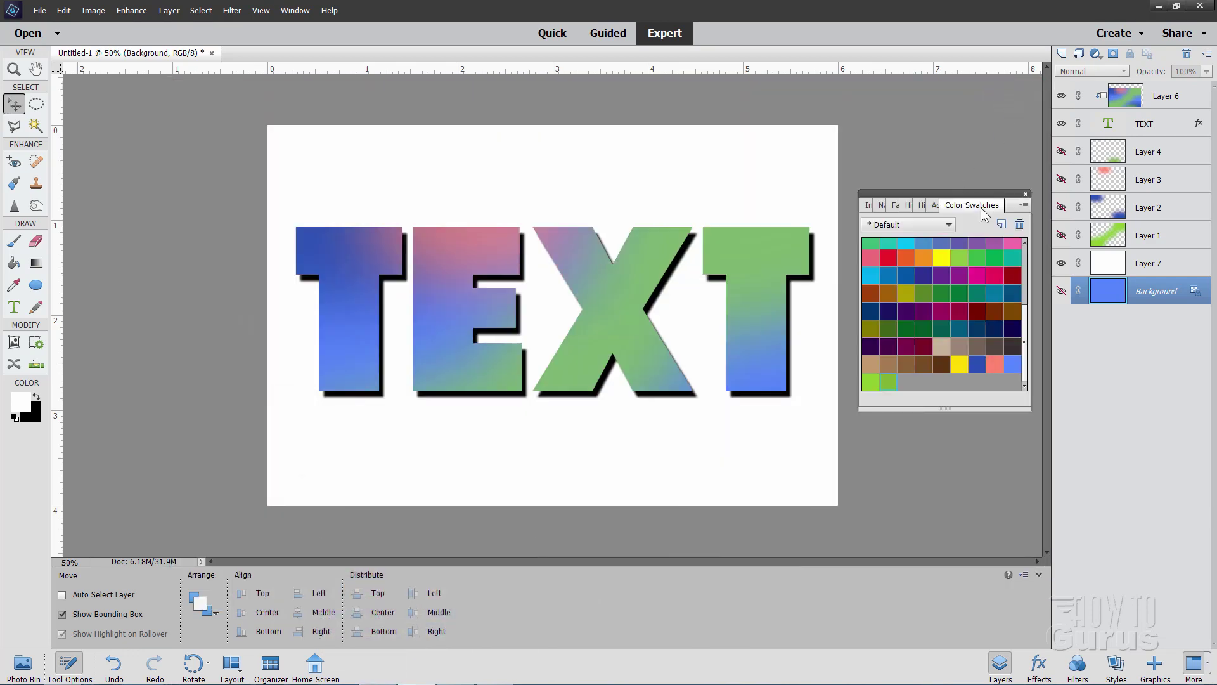
Reopen the Color Swatches panel from the Window menu and show its options menu.
{"action": "left_click", "coordinate": [1027, 194]}
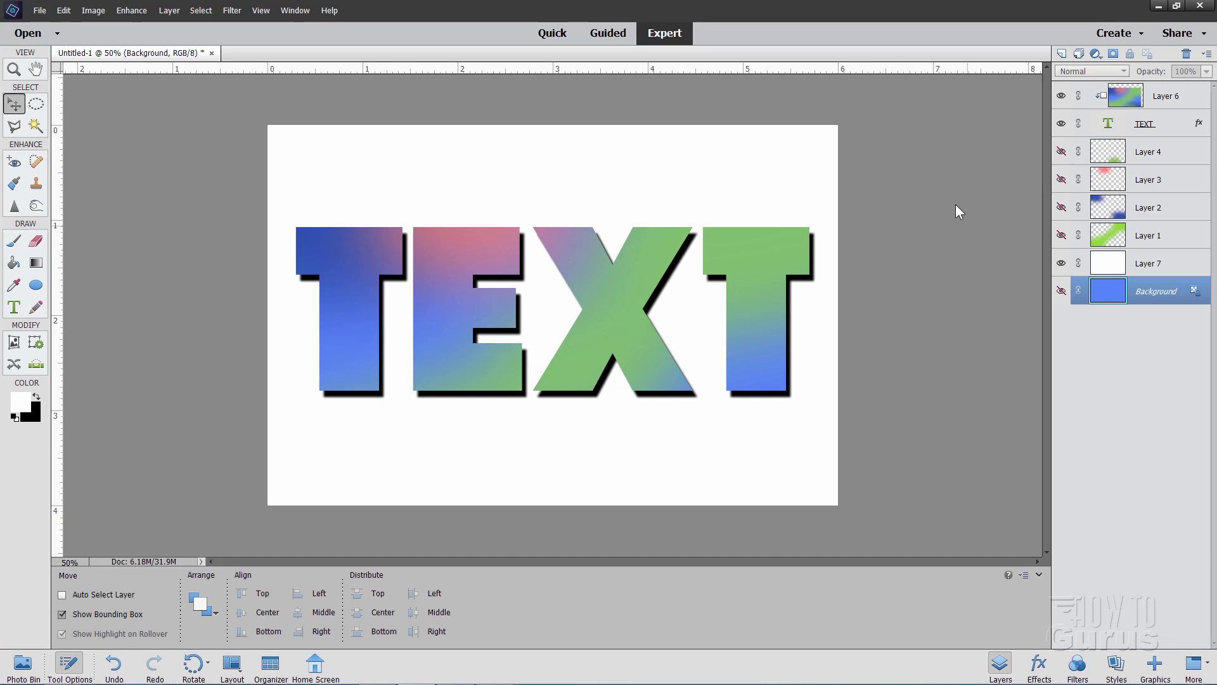
{"action": "left_click", "coordinate": [295, 11]}
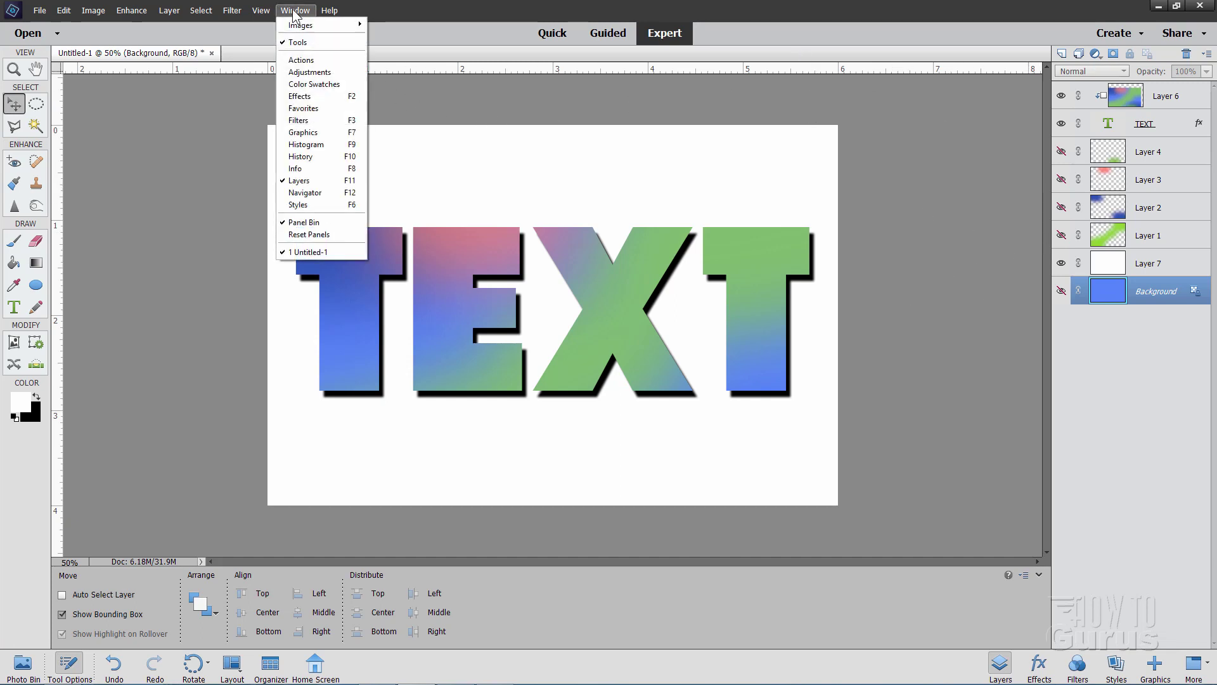
{"action": "left_click", "coordinate": [319, 85]}
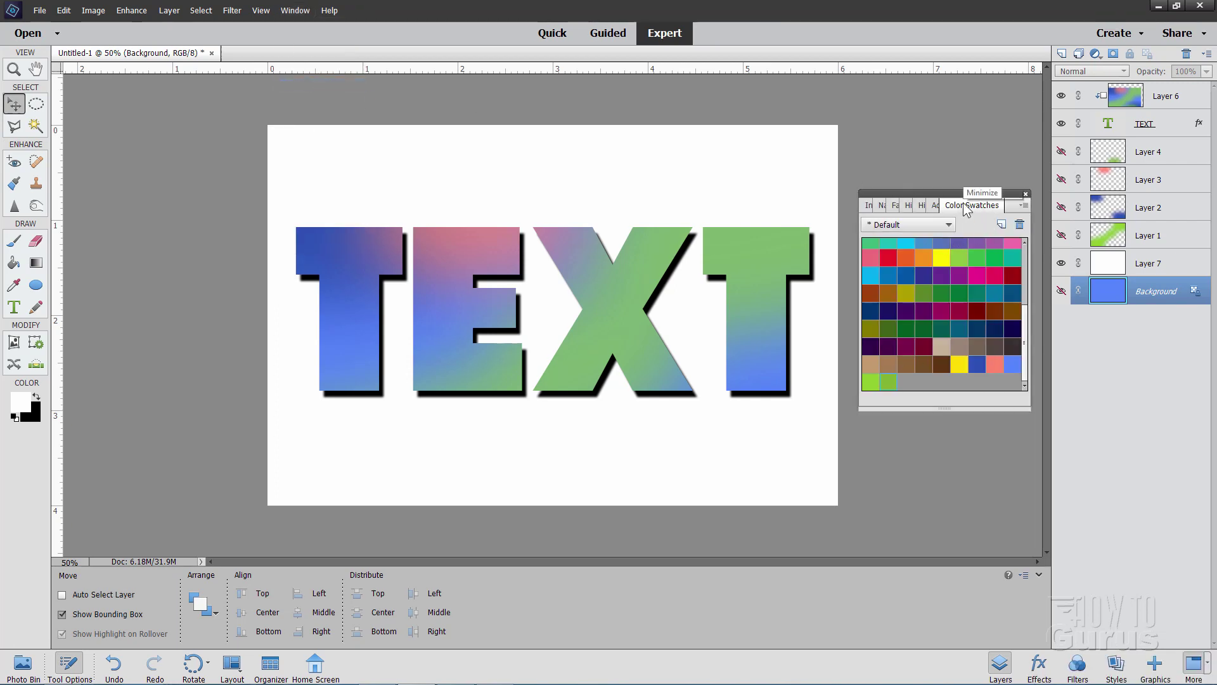
{"action": "left_click", "coordinate": [1024, 205]}
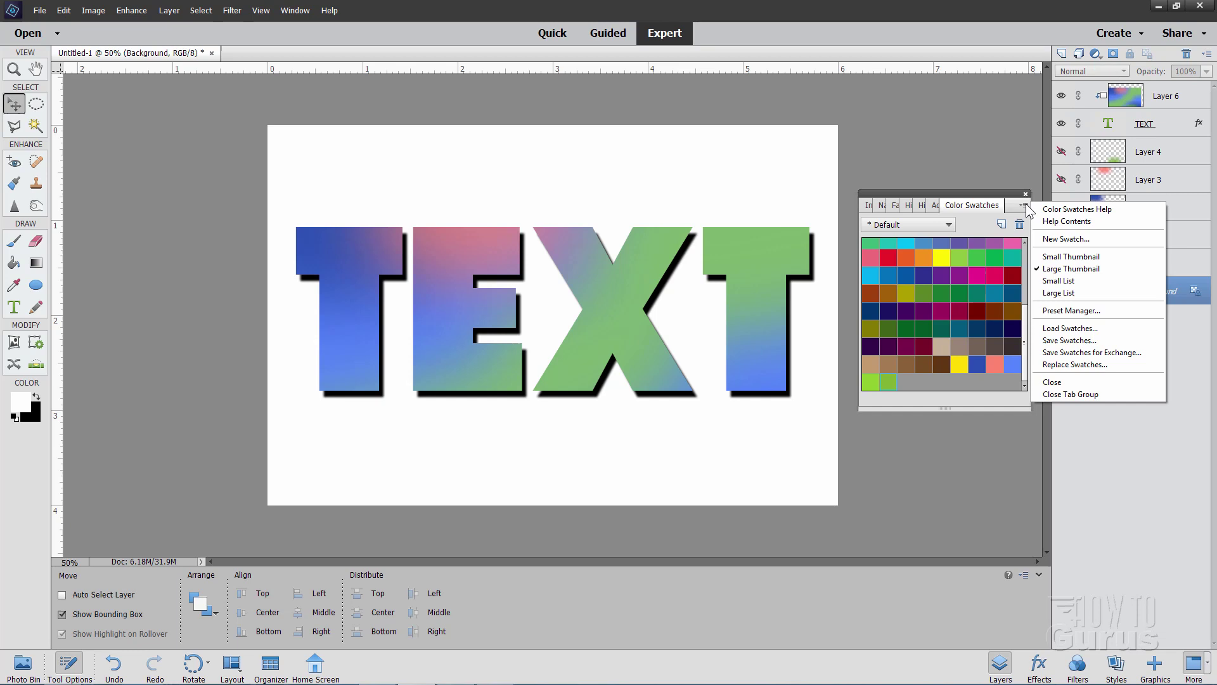
Load swatches from AdobeColor My Color Theme 2.ase using the Swatch Exchange (*.ASE) file type.
{"action": "left_click", "coordinate": [1053, 328]}
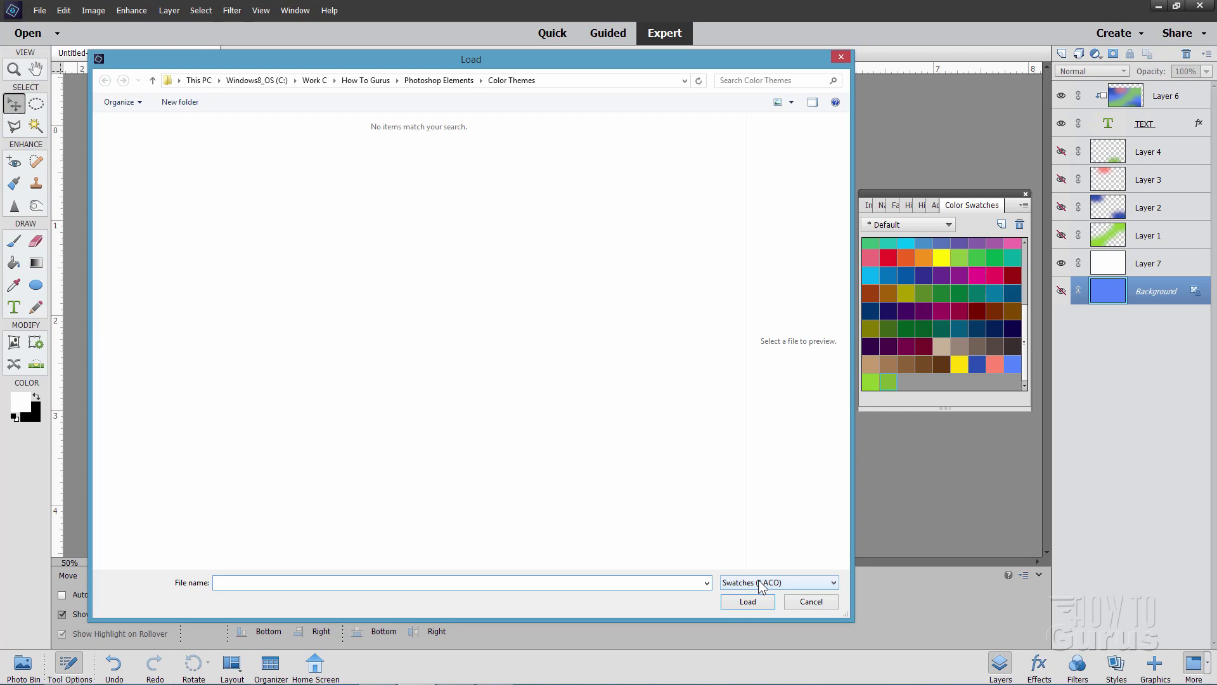
{"action": "left_click", "coordinate": [779, 587]}
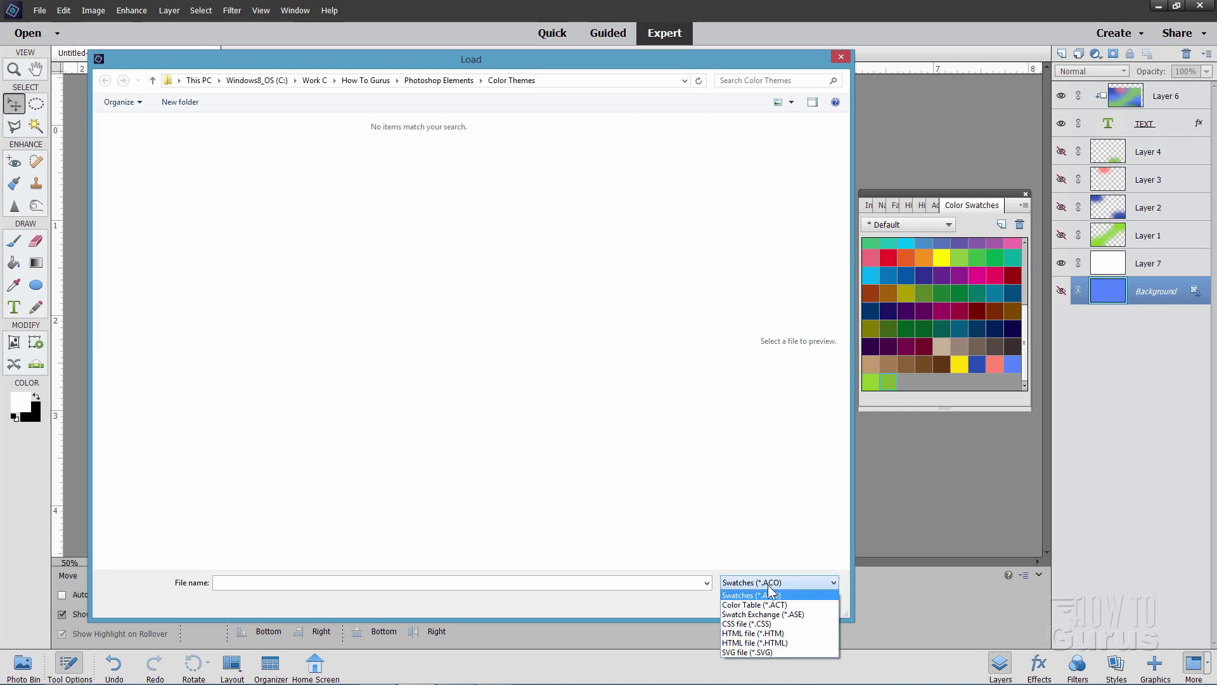
{"action": "left_click", "coordinate": [804, 613]}
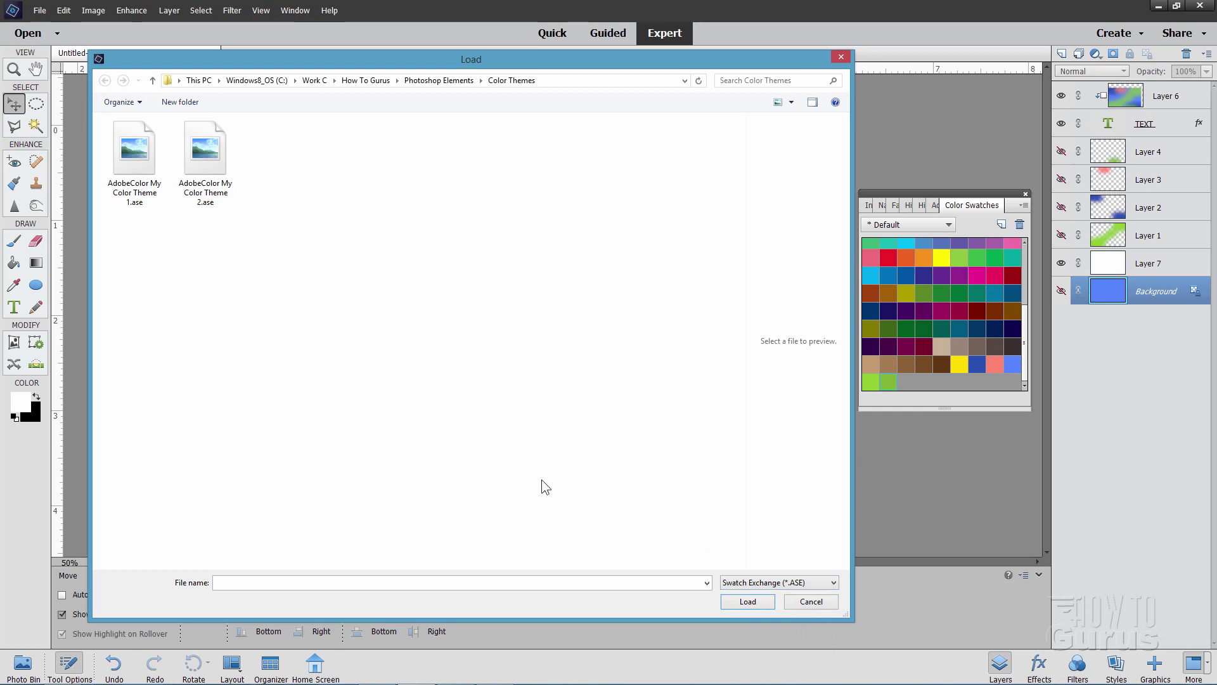
{"action": "left_click", "coordinate": [207, 158]}
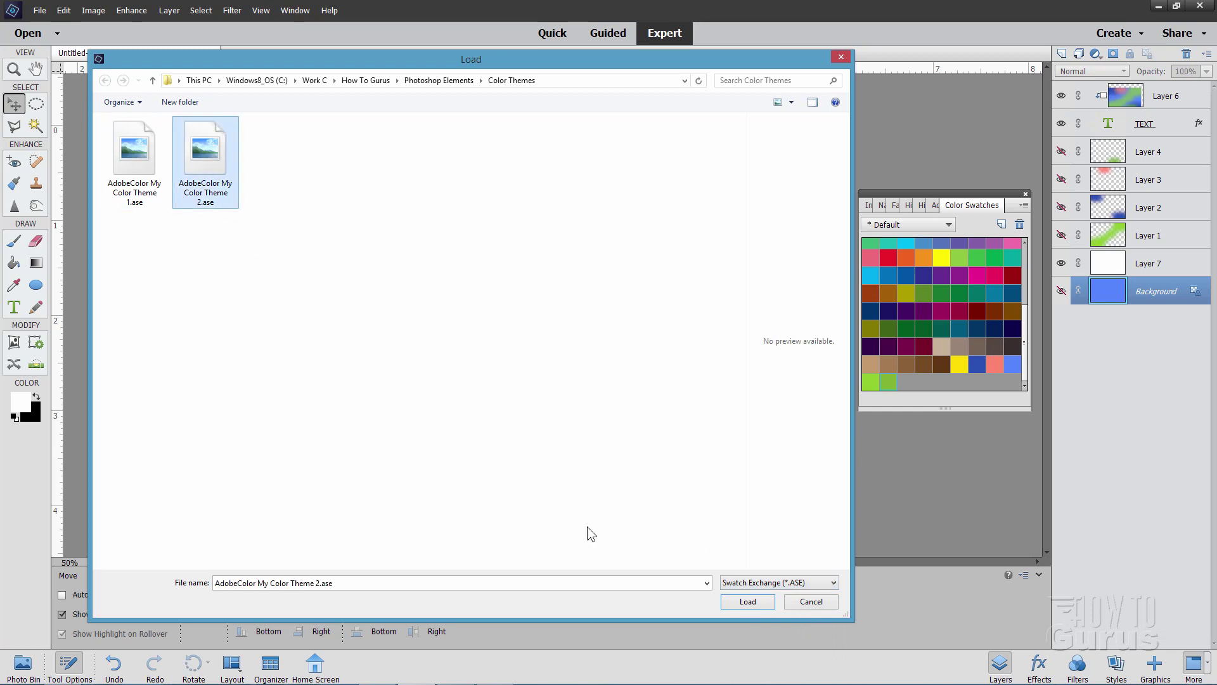
{"action": "left_click", "coordinate": [744, 603]}
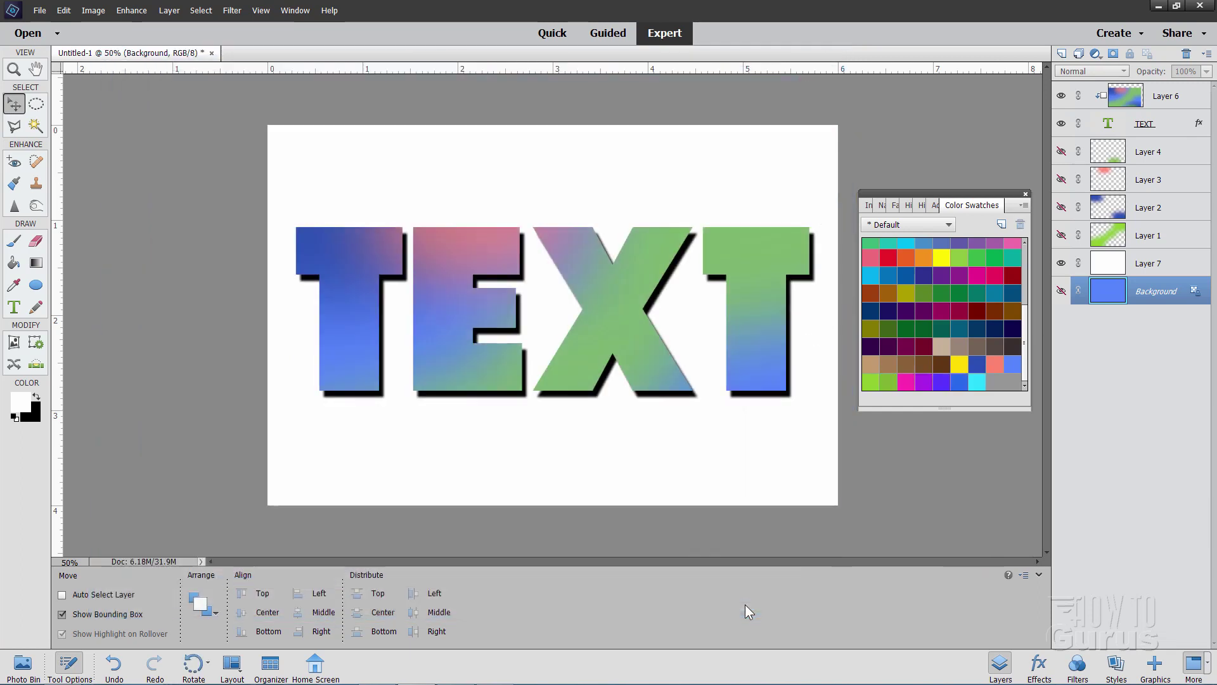
Close the TEXT document without saving and start a new blank file.
{"action": "left_click", "coordinate": [212, 54]}
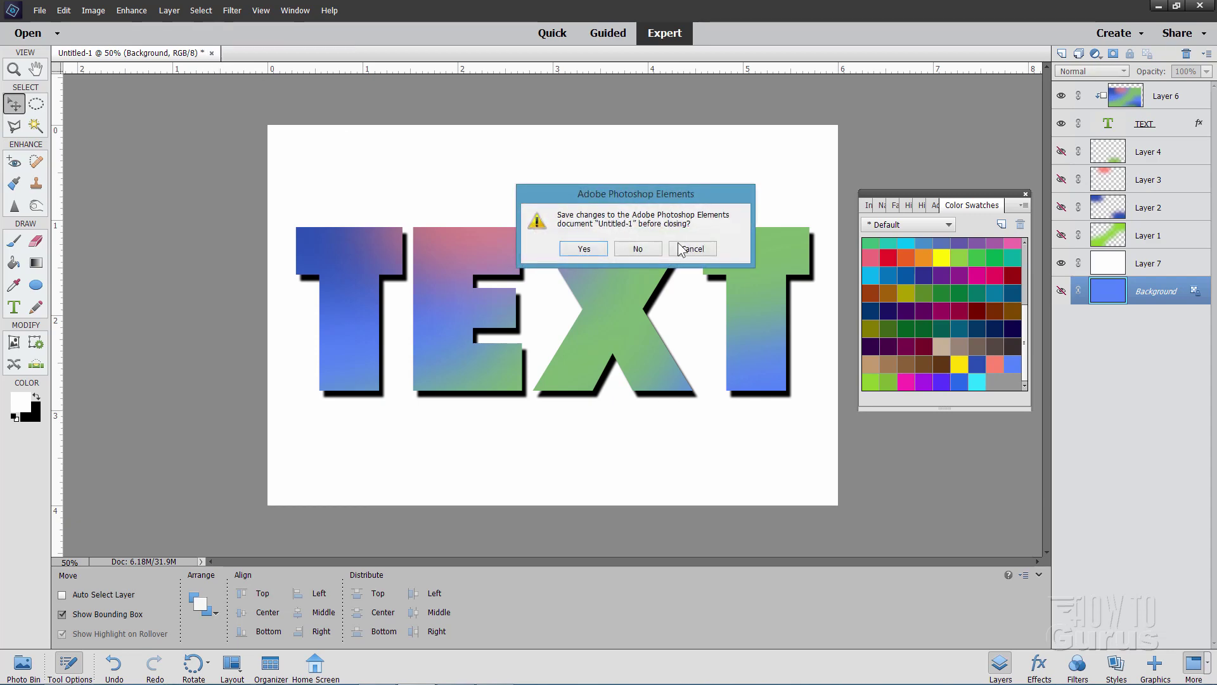
{"action": "left_click", "coordinate": [640, 247]}
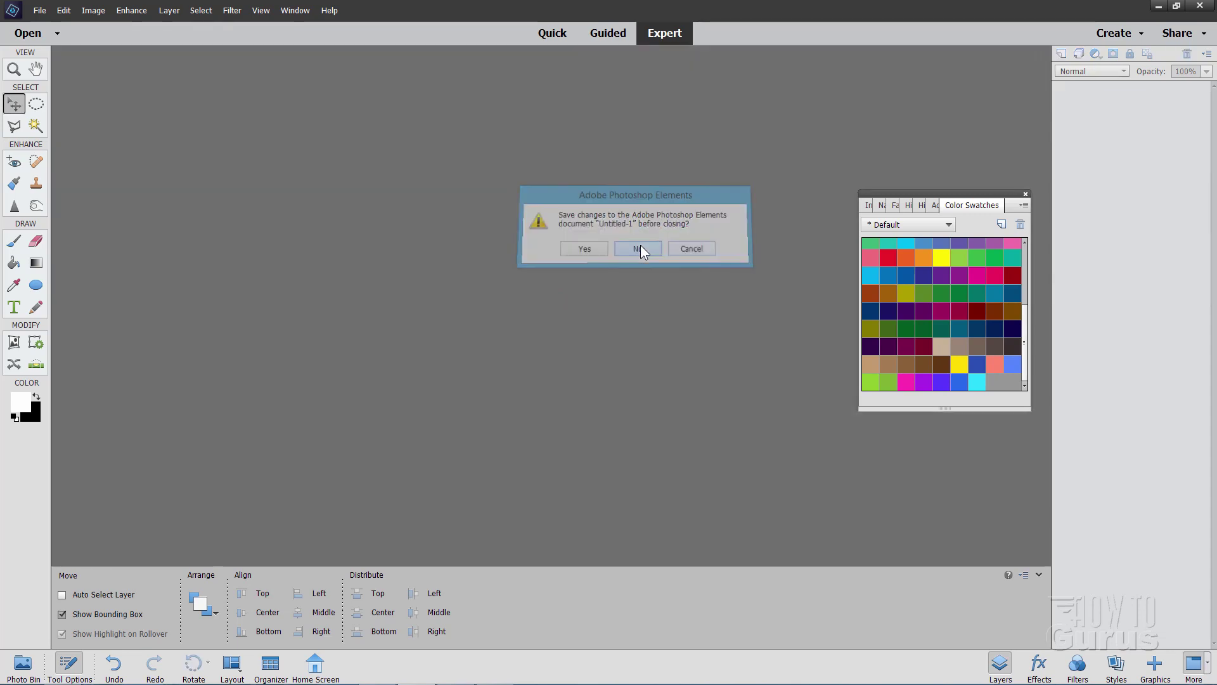
{"action": "left_click", "coordinate": [39, 10]}
{"action": "mouse_move", "coordinate": [52, 22]}
{"action": "left_click", "coordinate": [195, 24]}
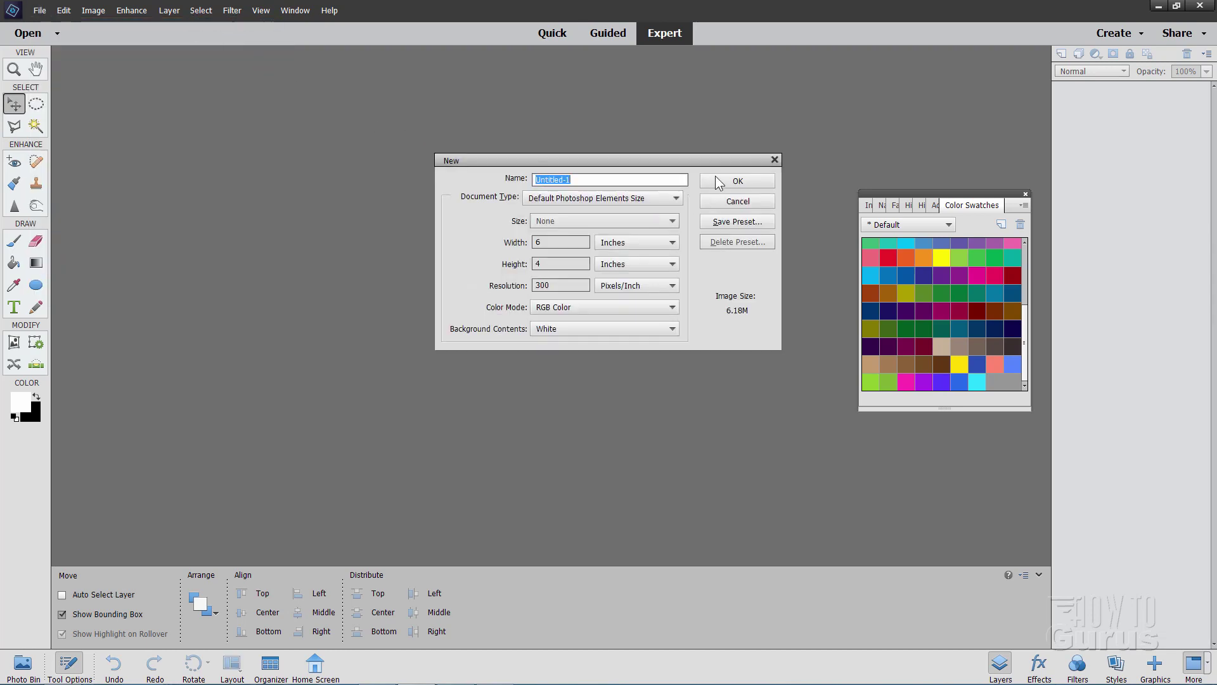
Create the 6 × 4 inch, 300 ppi document, dock it, and choose violet as the painting colour.
{"action": "left_click", "coordinate": [719, 181]}
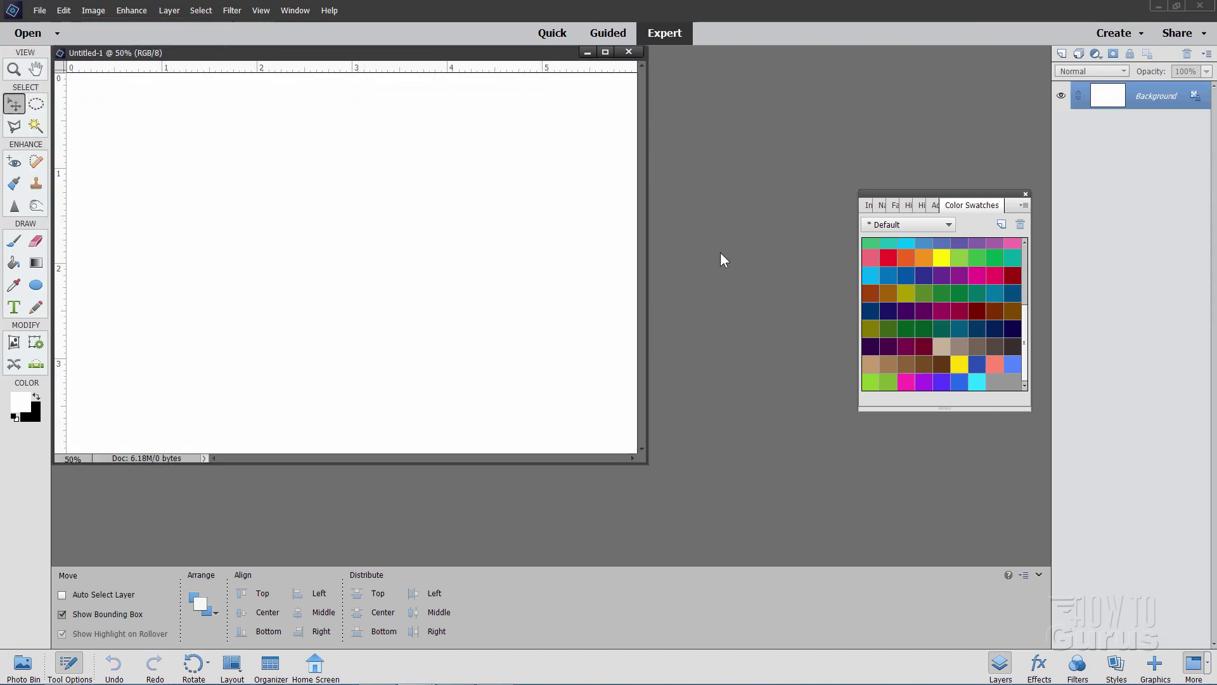
{"action": "left_click_drag", "start_coordinate": [504, 53], "coordinate": [543, 52]}
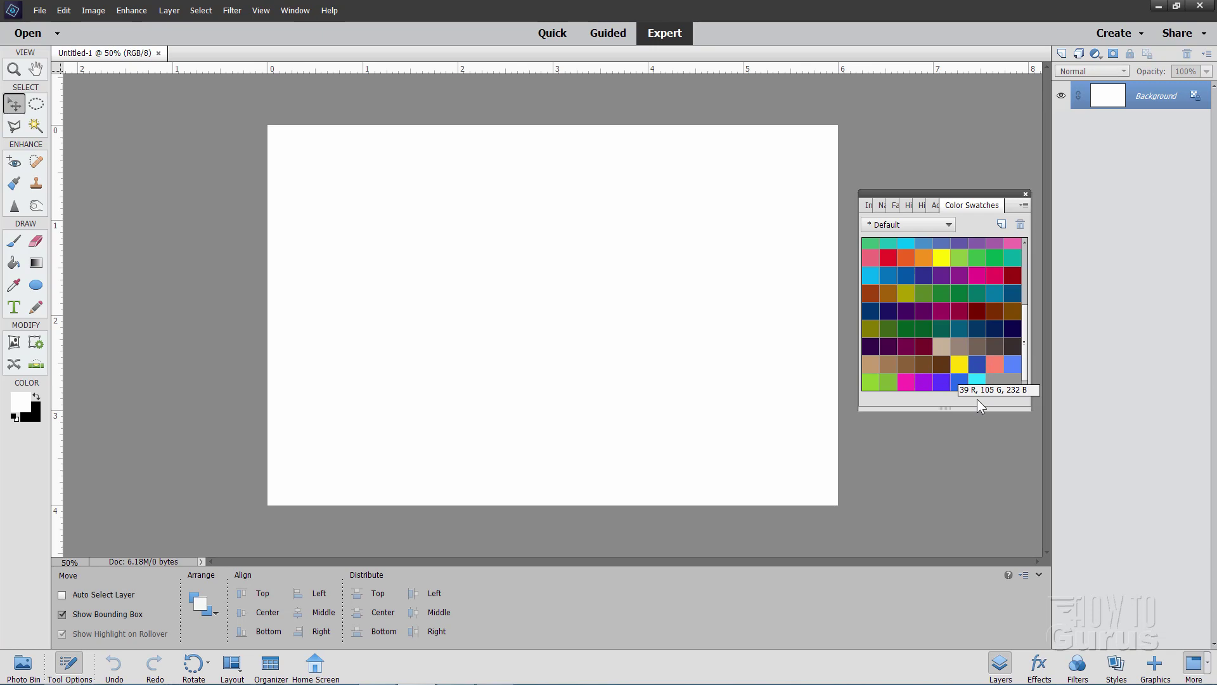
{"action": "left_click", "coordinate": [943, 381]}
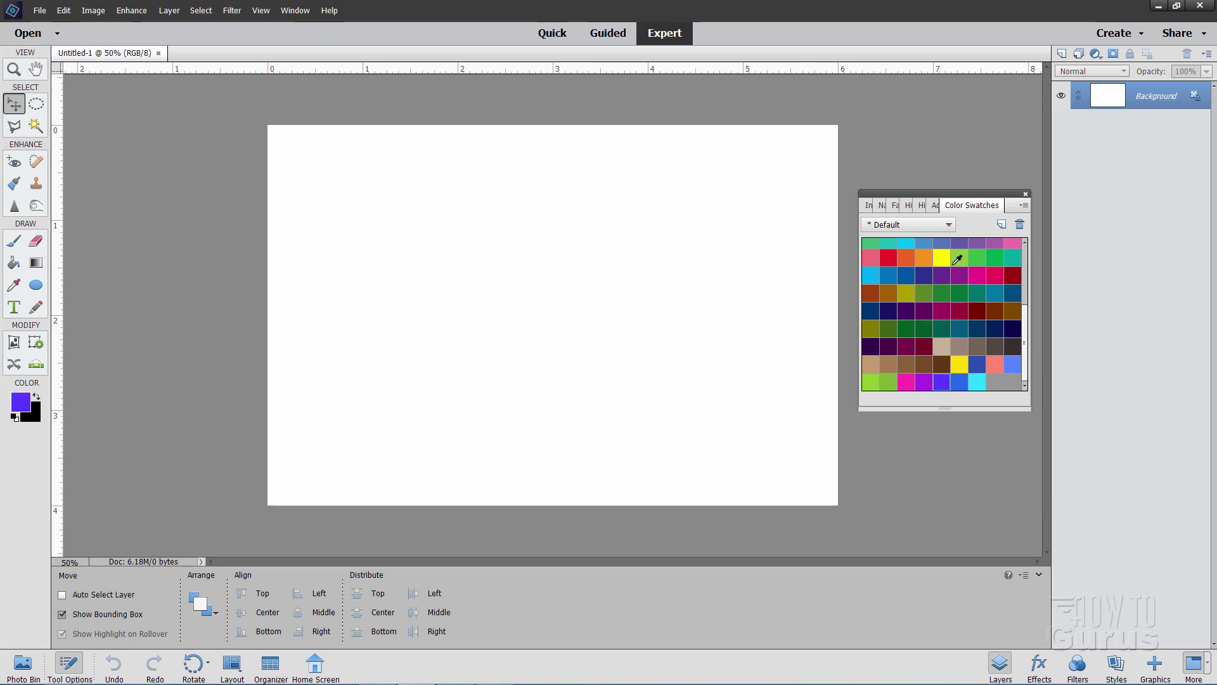
{"action": "left_click", "coordinate": [964, 381]}
{"action": "left_click", "coordinate": [942, 380]}
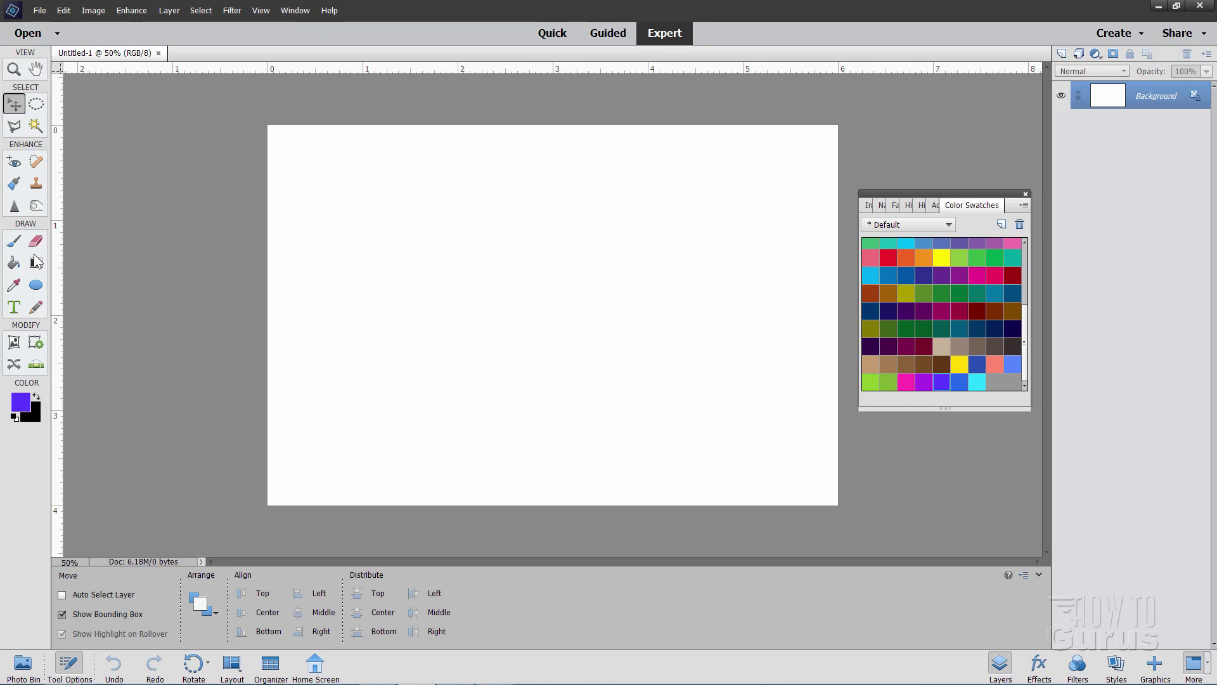
Fill the white Background layer with violet using the Paint Bucket.
{"action": "left_click", "coordinate": [14, 262]}
{"action": "left_click", "coordinate": [528, 296]}
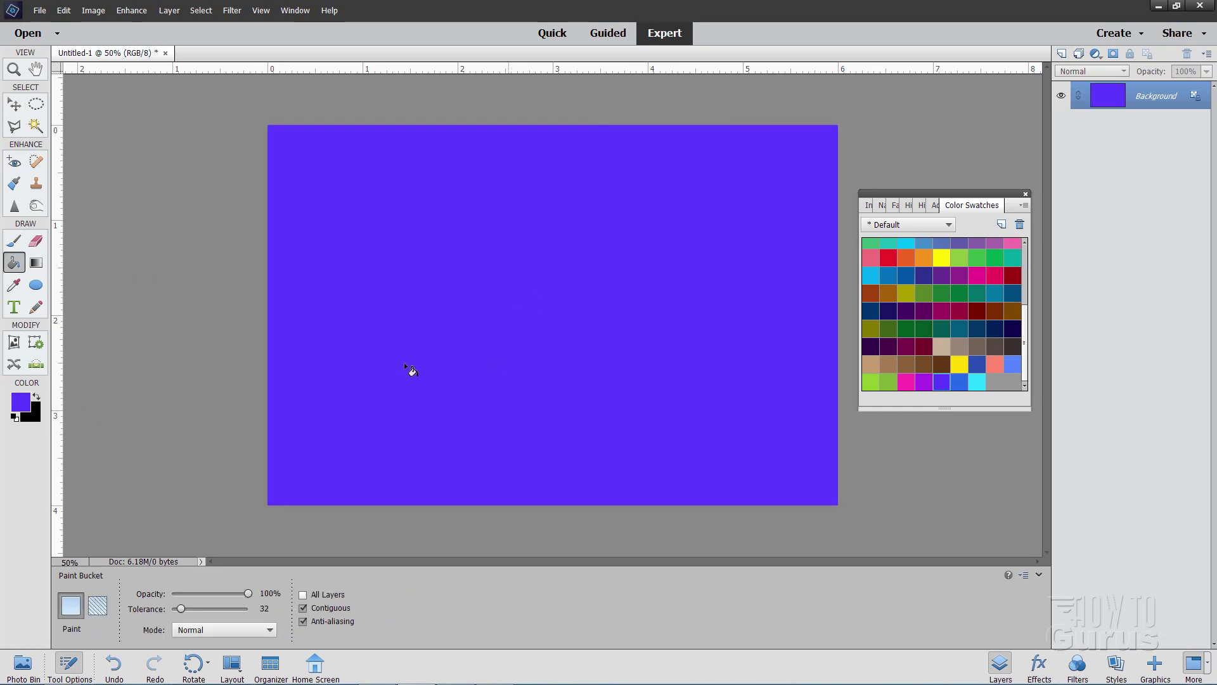
{"action": "left_click", "coordinate": [14, 105]}
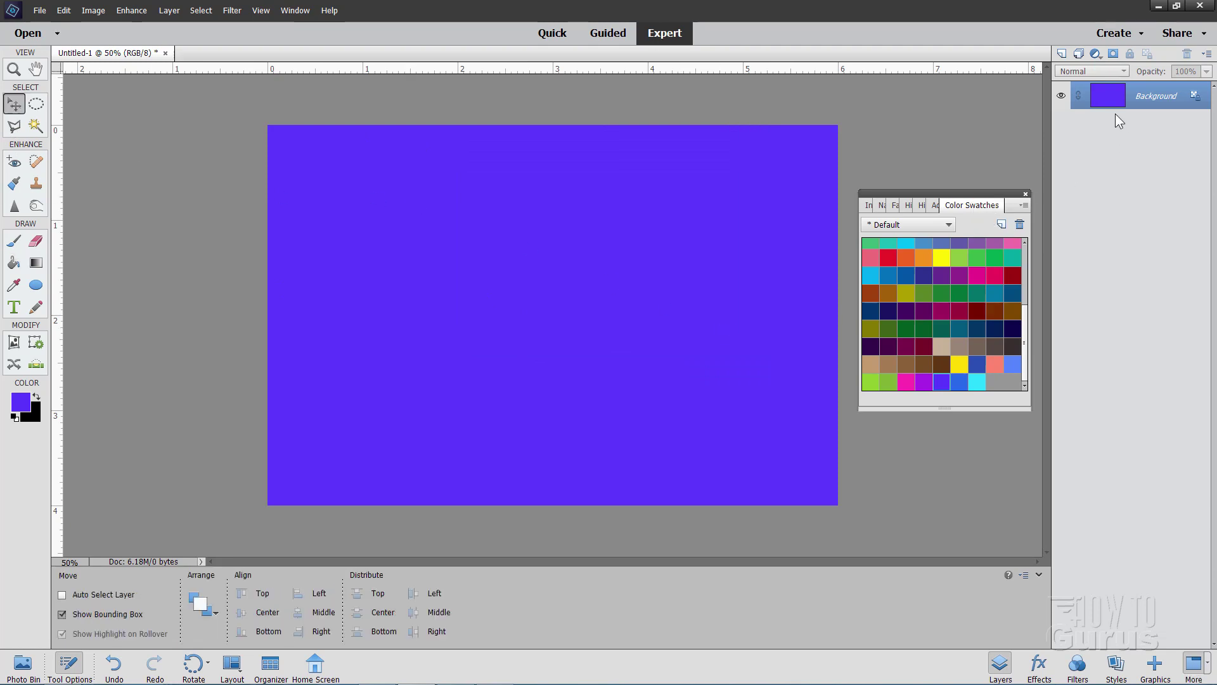
Add a new layer, pick cyan, and select three joined ellipses across the canvas.
{"action": "left_click", "coordinate": [1062, 54]}
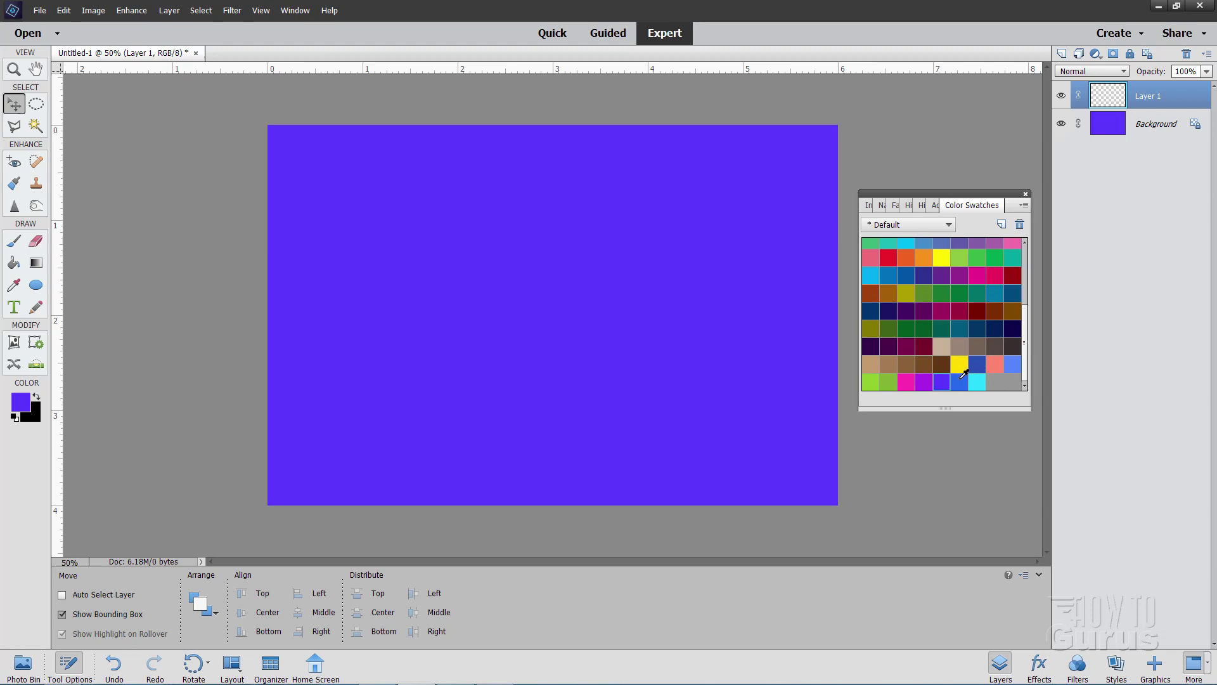
{"action": "left_click", "coordinate": [979, 381]}
{"action": "left_click", "coordinate": [36, 104]}
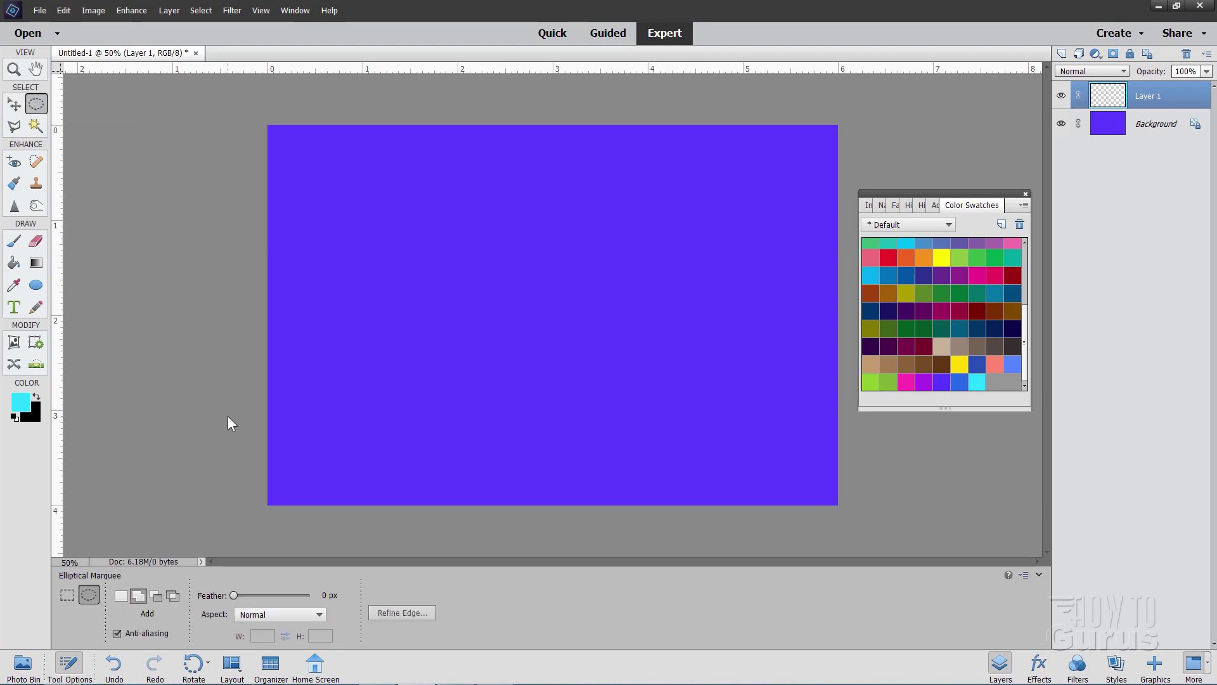
{"action": "left_click", "coordinate": [120, 595]}
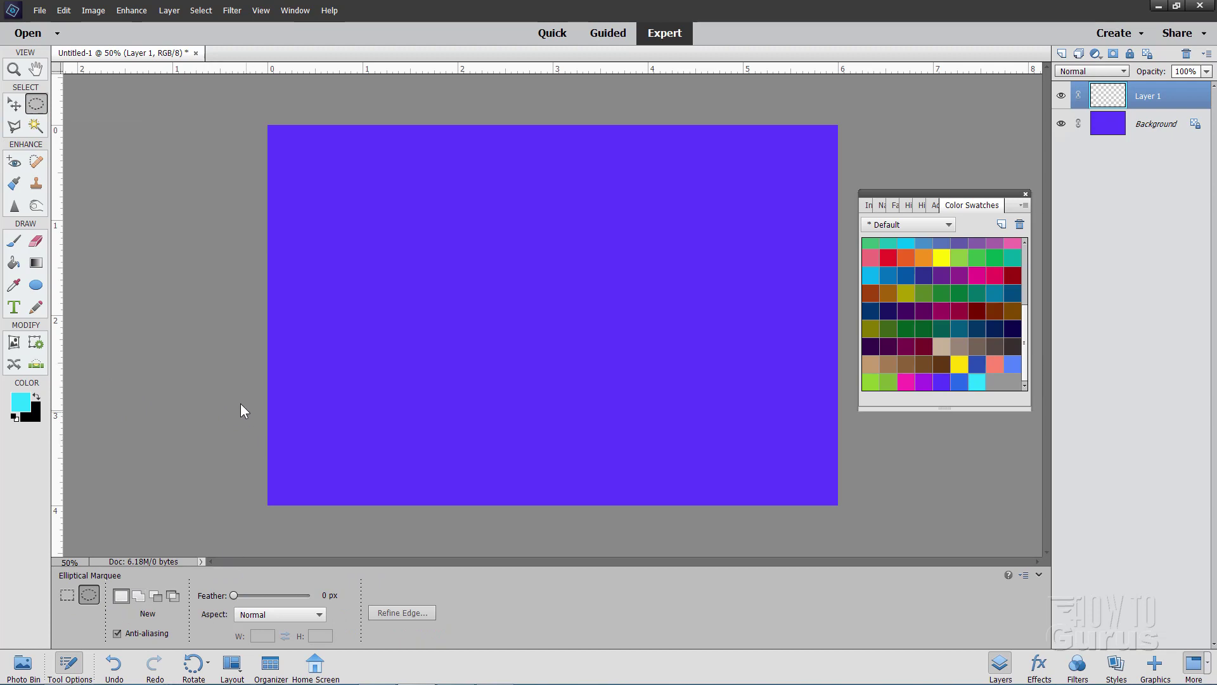
{"action": "left_click_drag", "start_coordinate": [210, 380], "coordinate": [553, 528]}
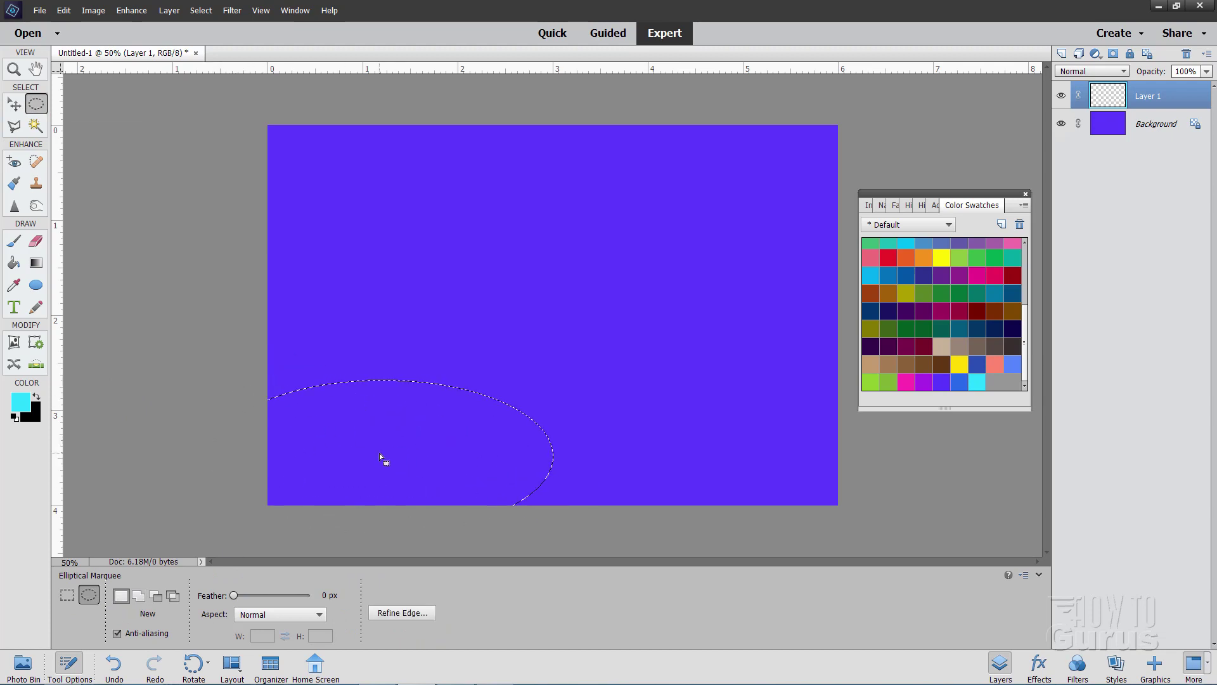
{"action": "left_click", "coordinate": [139, 595]}
{"action": "left_click_drag", "start_coordinate": [474, 113], "coordinate": [941, 226]}
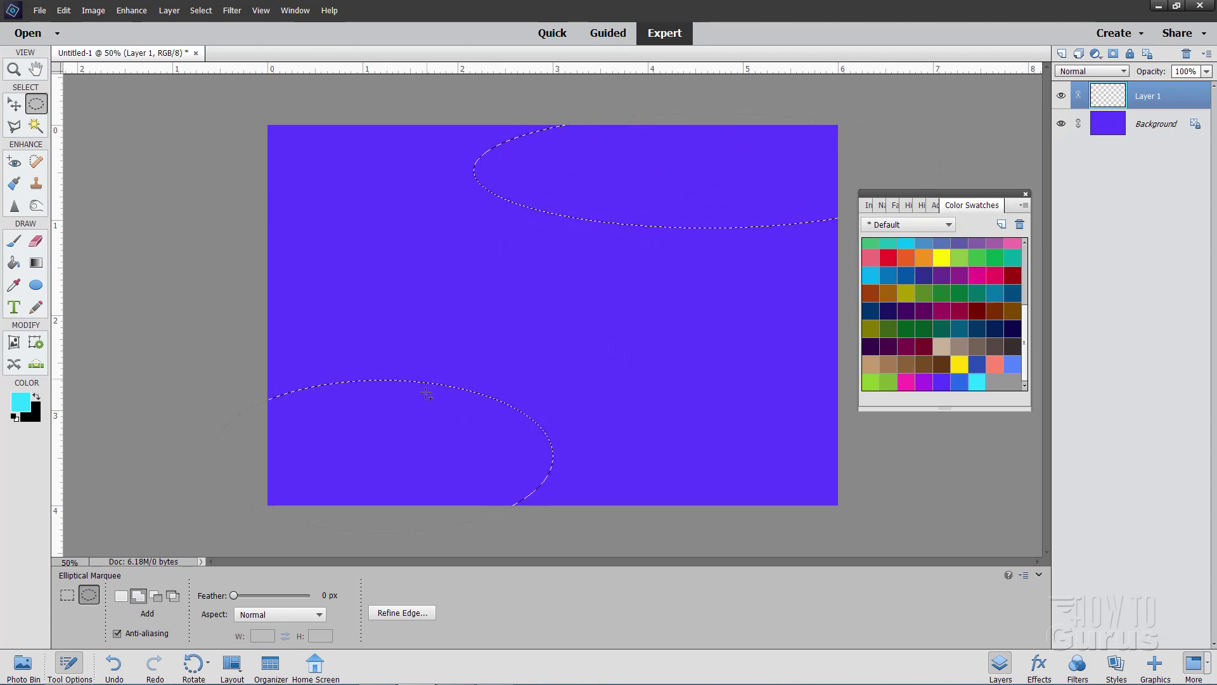
{"action": "left_click_drag", "start_coordinate": [485, 183], "coordinate": [554, 476]}
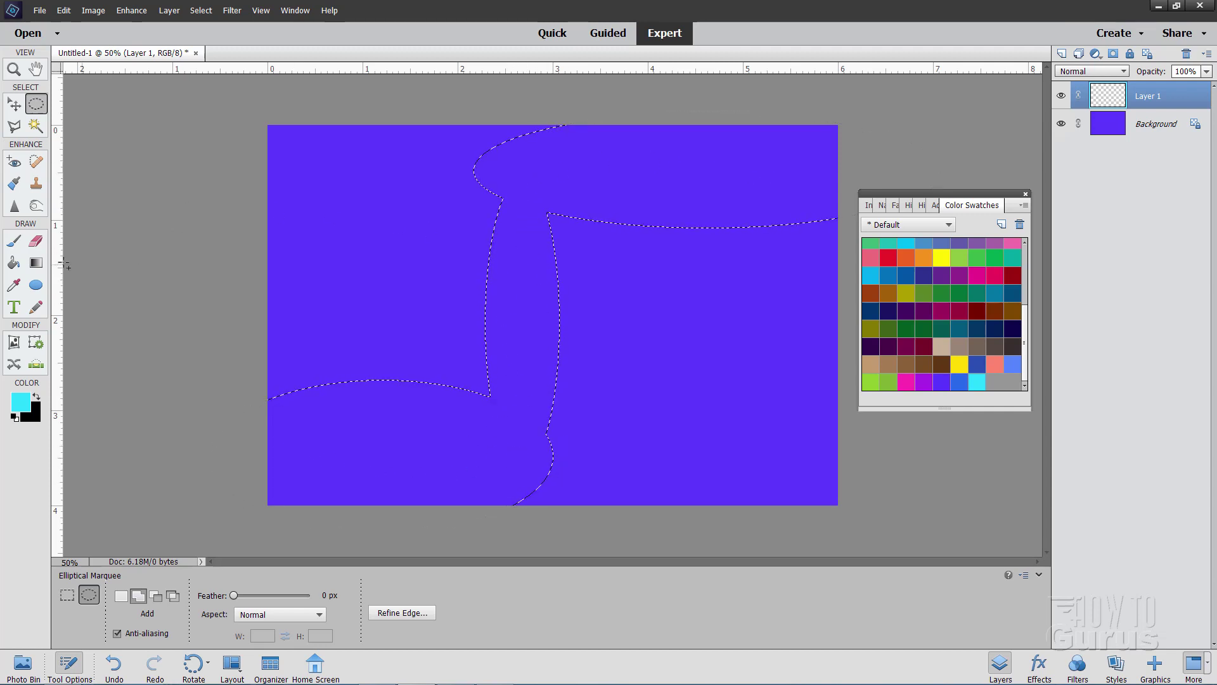
Fill the combined ellipses with cyan and deselect.
{"action": "left_click", "coordinate": [14, 263]}
{"action": "left_click", "coordinate": [516, 326]}
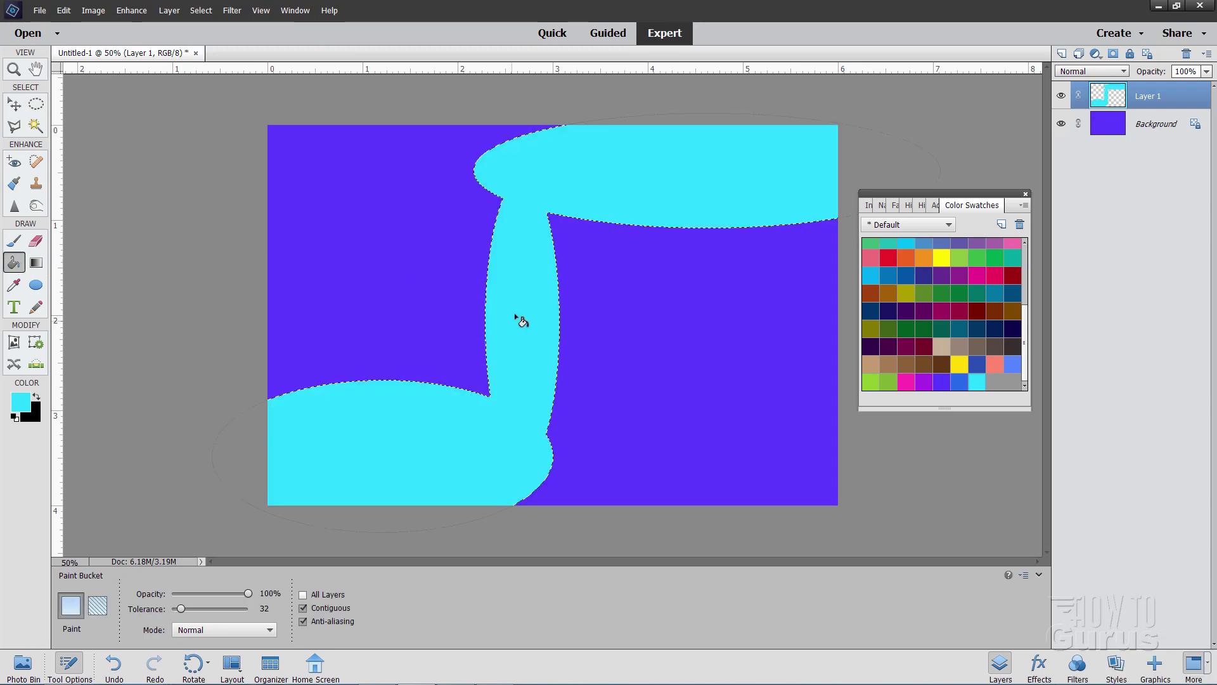
{"action": "left_click", "coordinate": [201, 10]}
{"action": "left_click", "coordinate": [213, 37]}
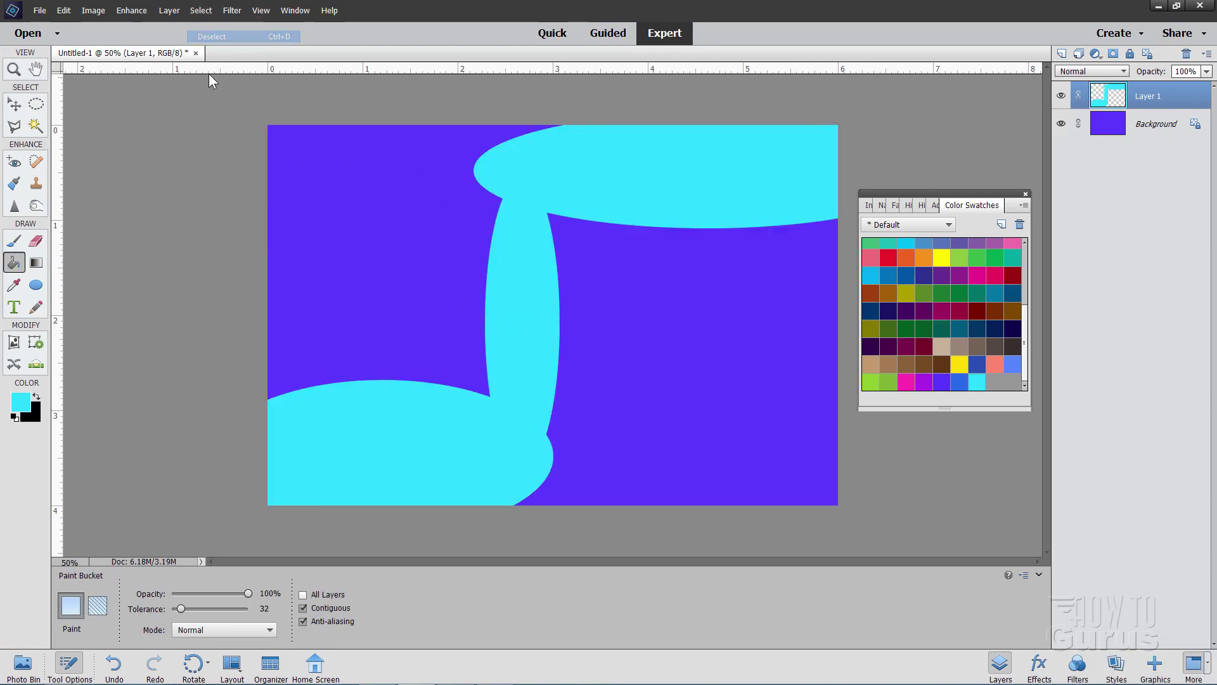
Blur Layer 1's cyan shapes with a 100-pixel Gaussian Blur.
{"action": "left_click", "coordinate": [14, 104]}
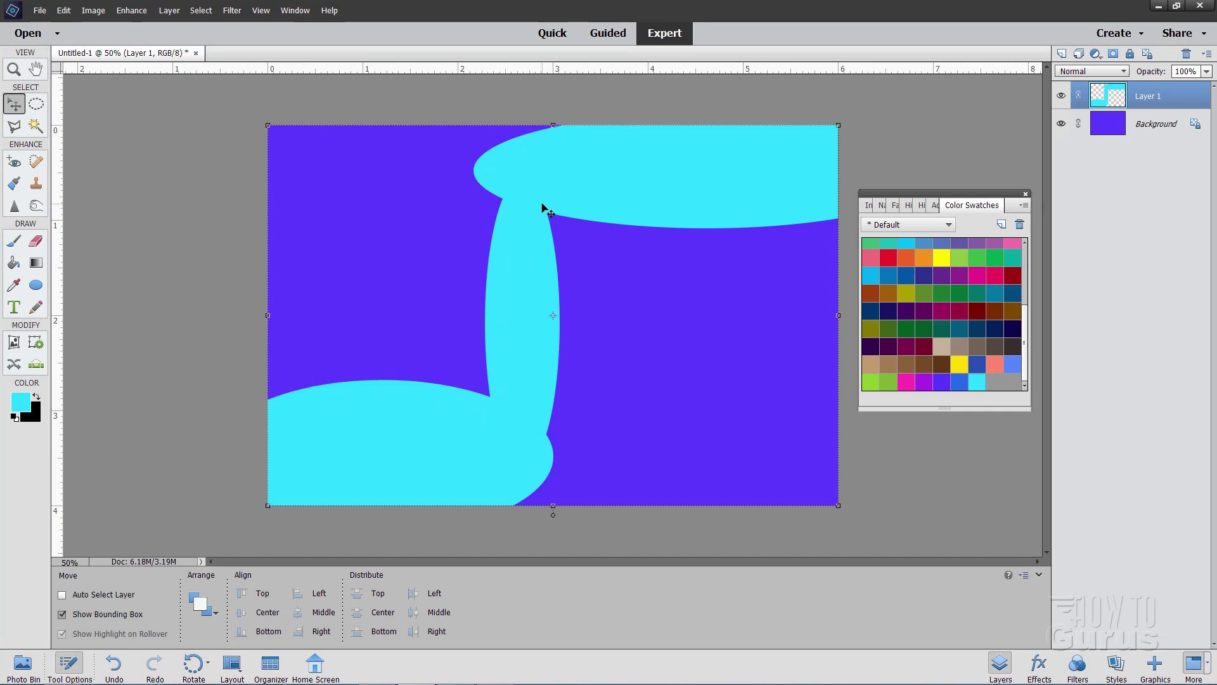
{"action": "left_click", "coordinate": [232, 10]}
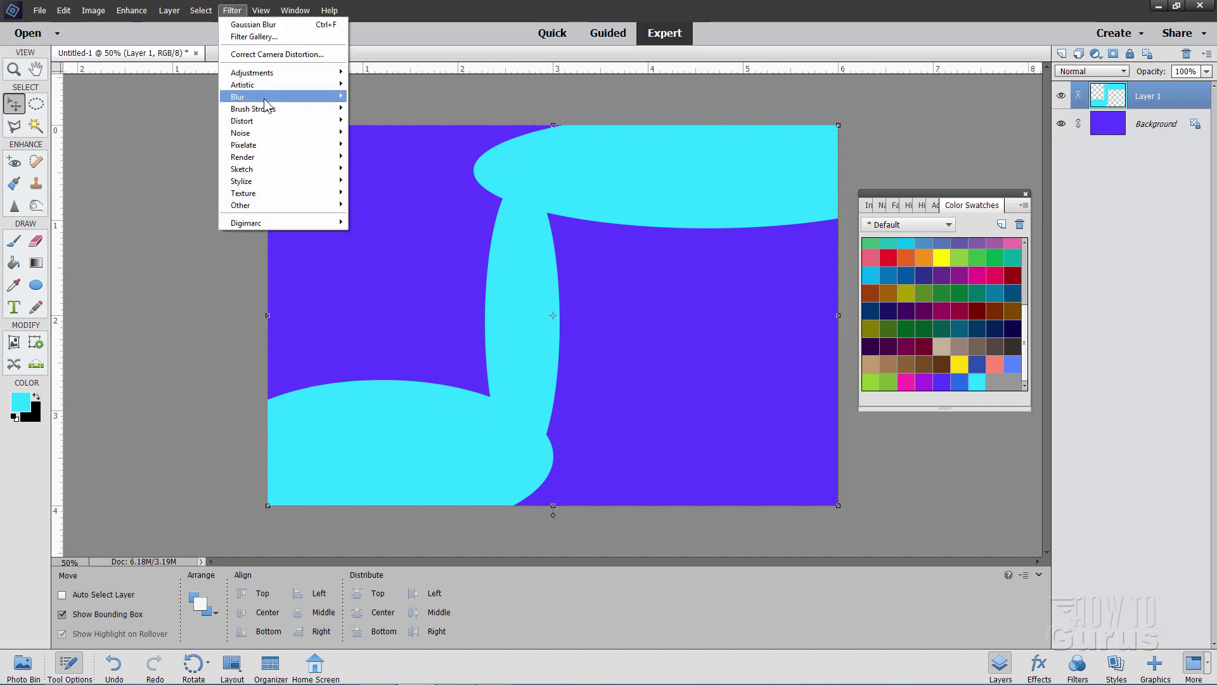
{"action": "mouse_move", "coordinate": [300, 100]}
{"action": "left_click", "coordinate": [359, 132]}
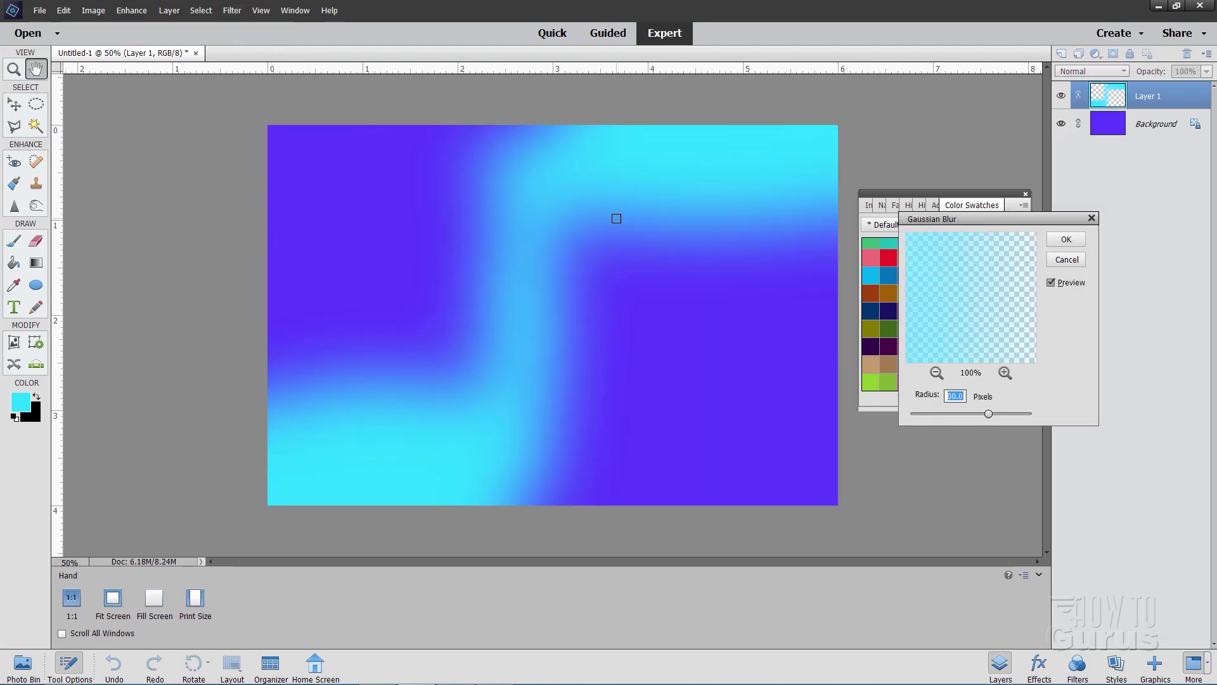
{"action": "type", "text": "4"}
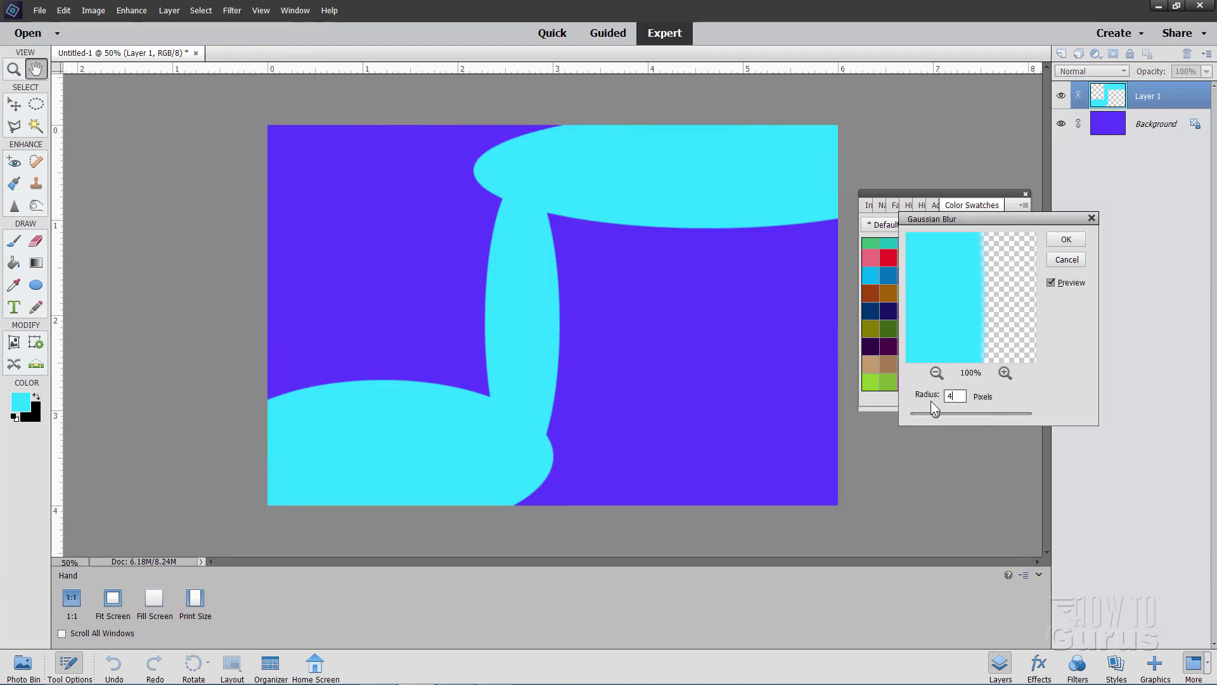
{"action": "type", "text": "100"}
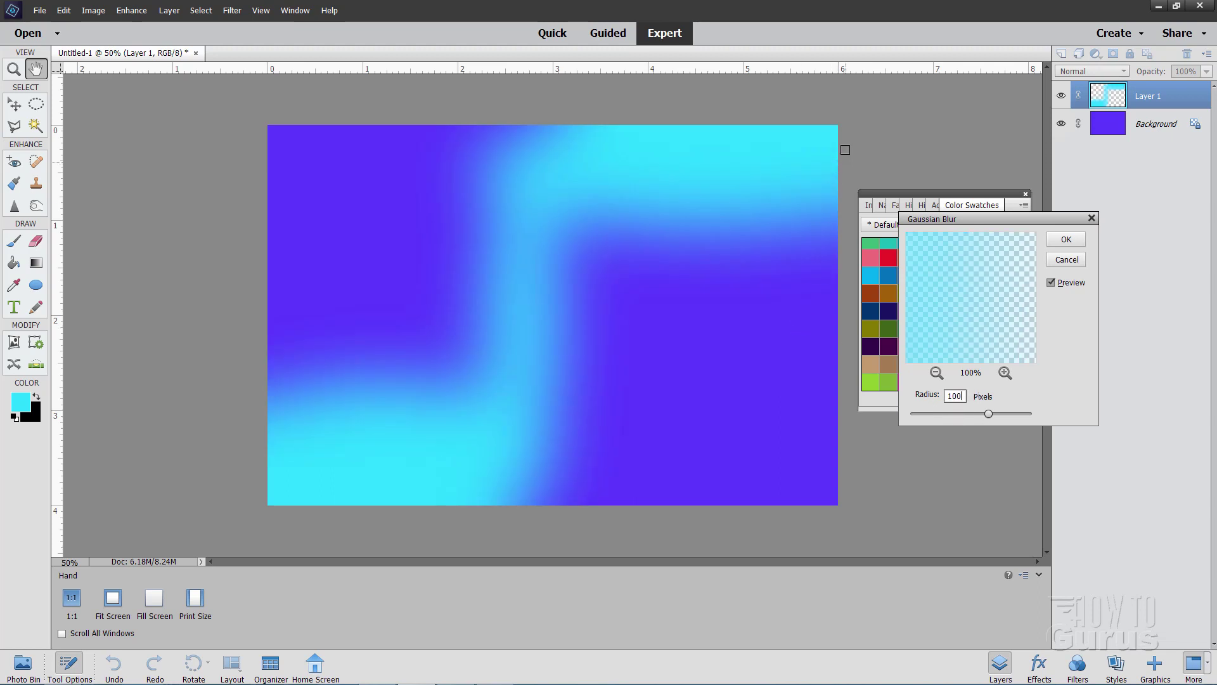
{"action": "left_click", "coordinate": [1071, 242]}
{"action": "key", "text": "v"}
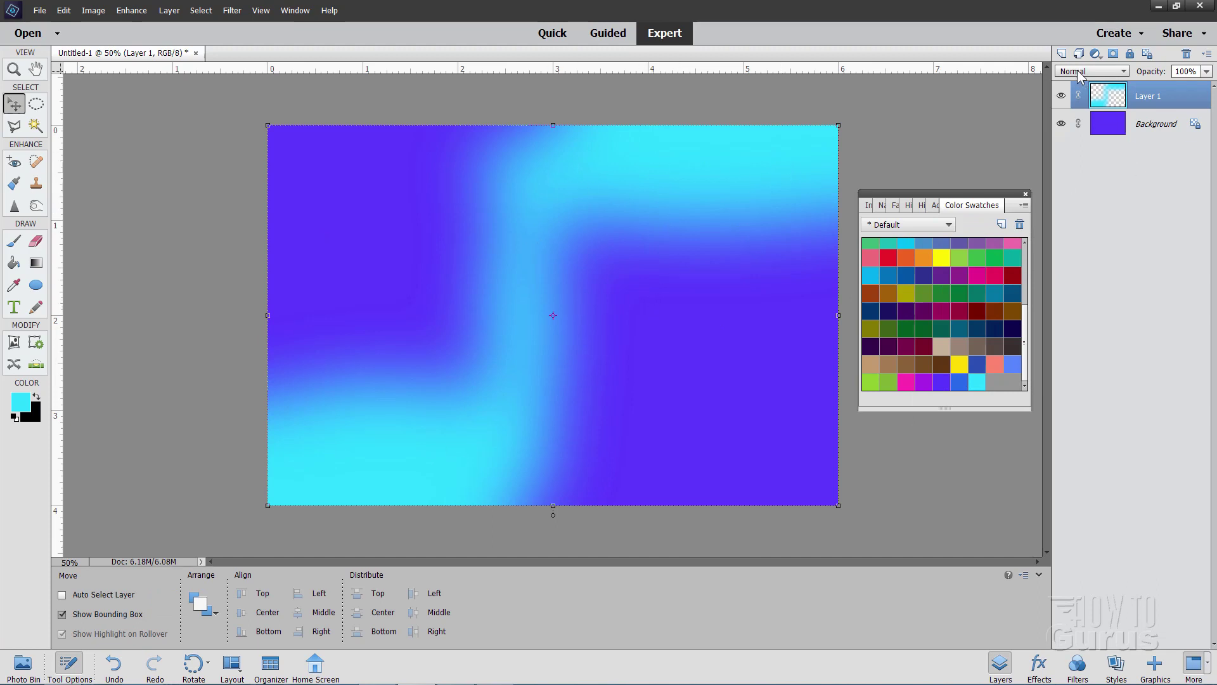
Add Layer 2, choose purple, and select ellipses at the top-left and bottom-right corners.
{"action": "left_click", "coordinate": [1062, 53]}
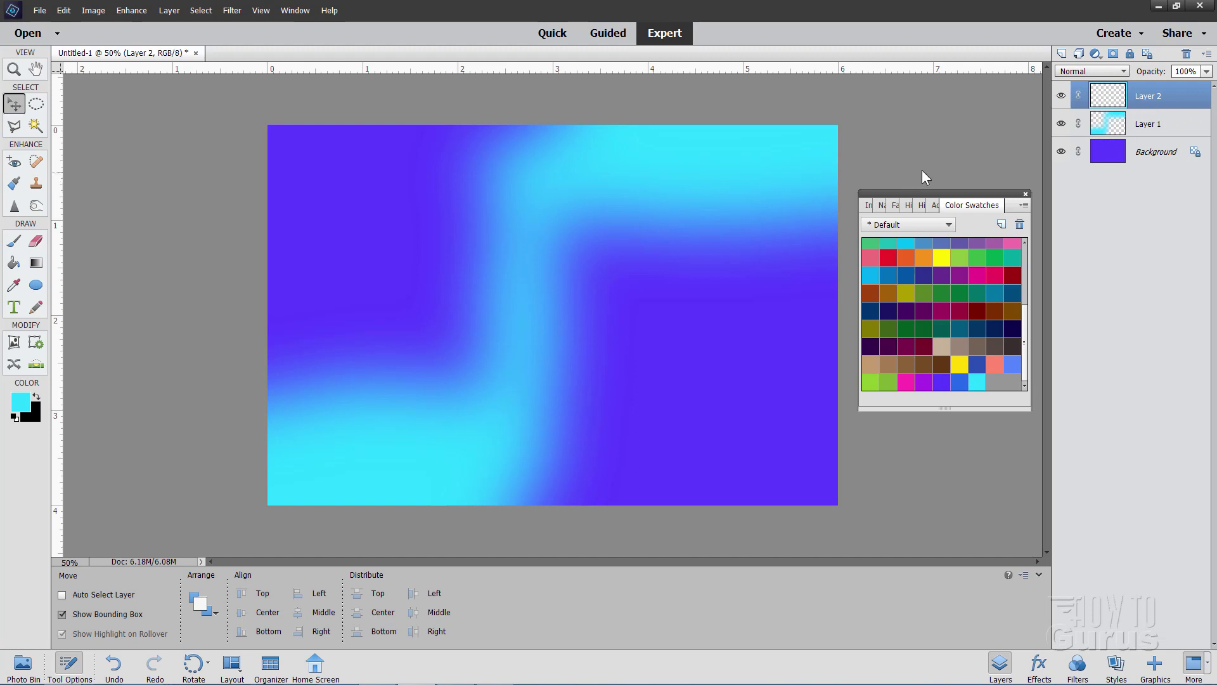
{"action": "left_click", "coordinate": [923, 381]}
{"action": "left_click", "coordinate": [37, 104]}
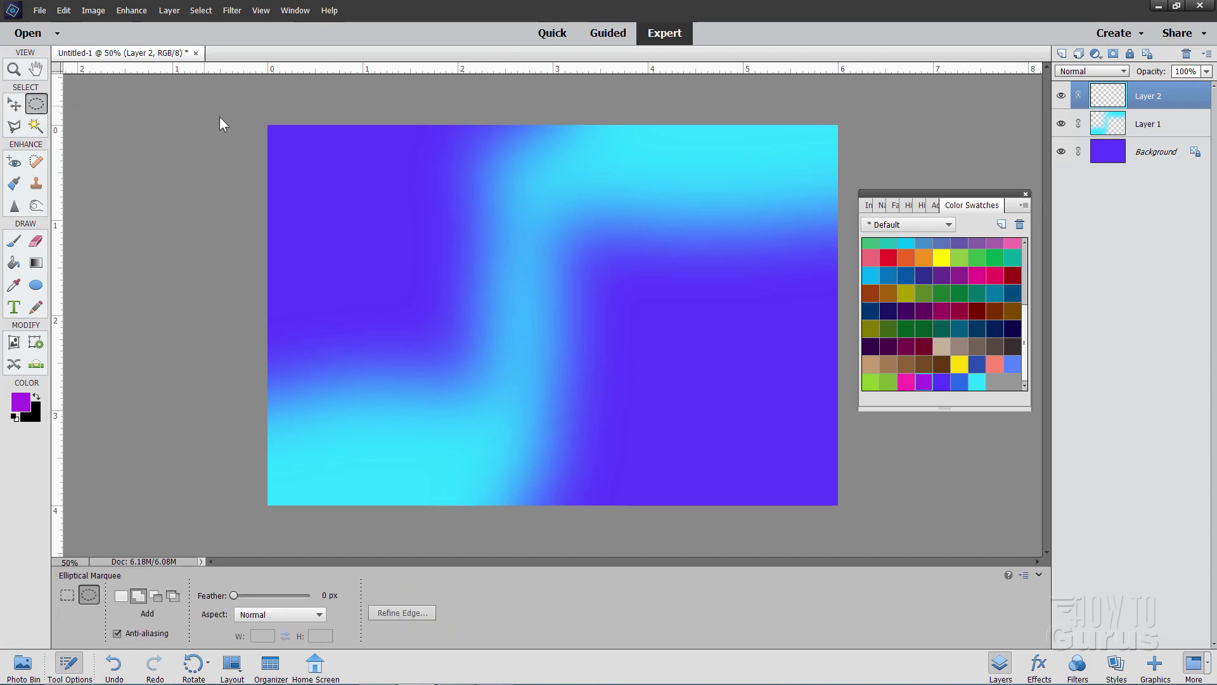
{"action": "left_click_drag", "start_coordinate": [206, 106], "coordinate": [472, 295]}
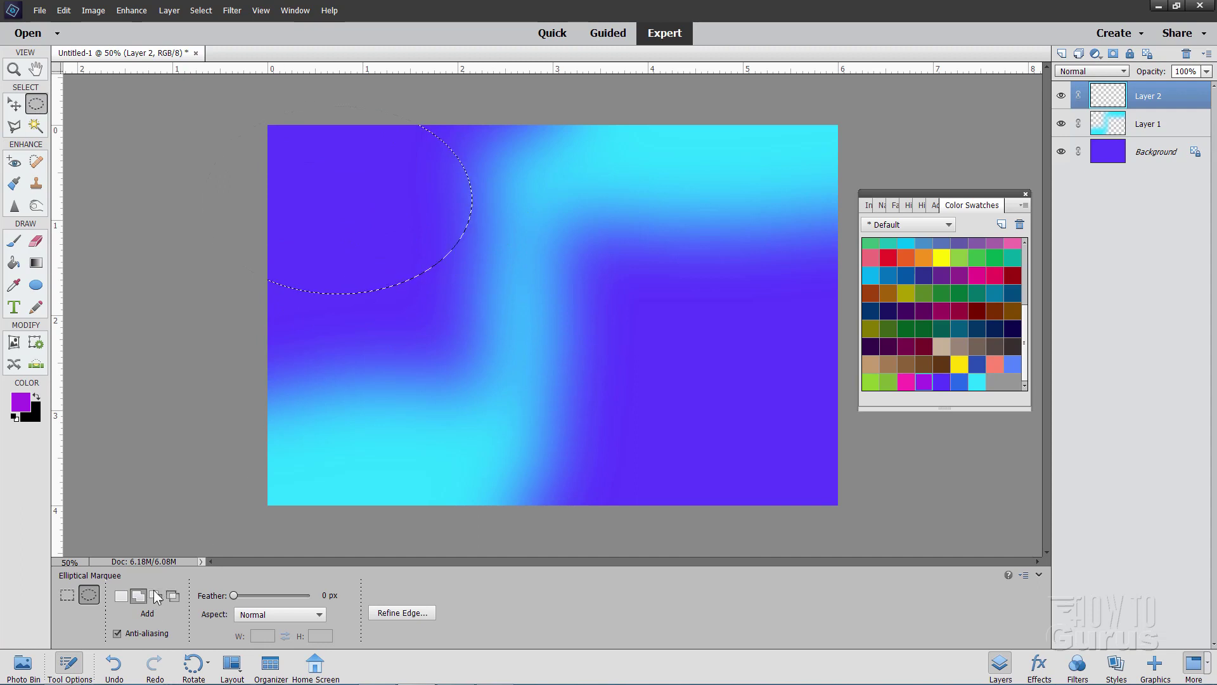
{"action": "left_click_drag", "start_coordinate": [862, 539], "coordinate": [674, 331]}
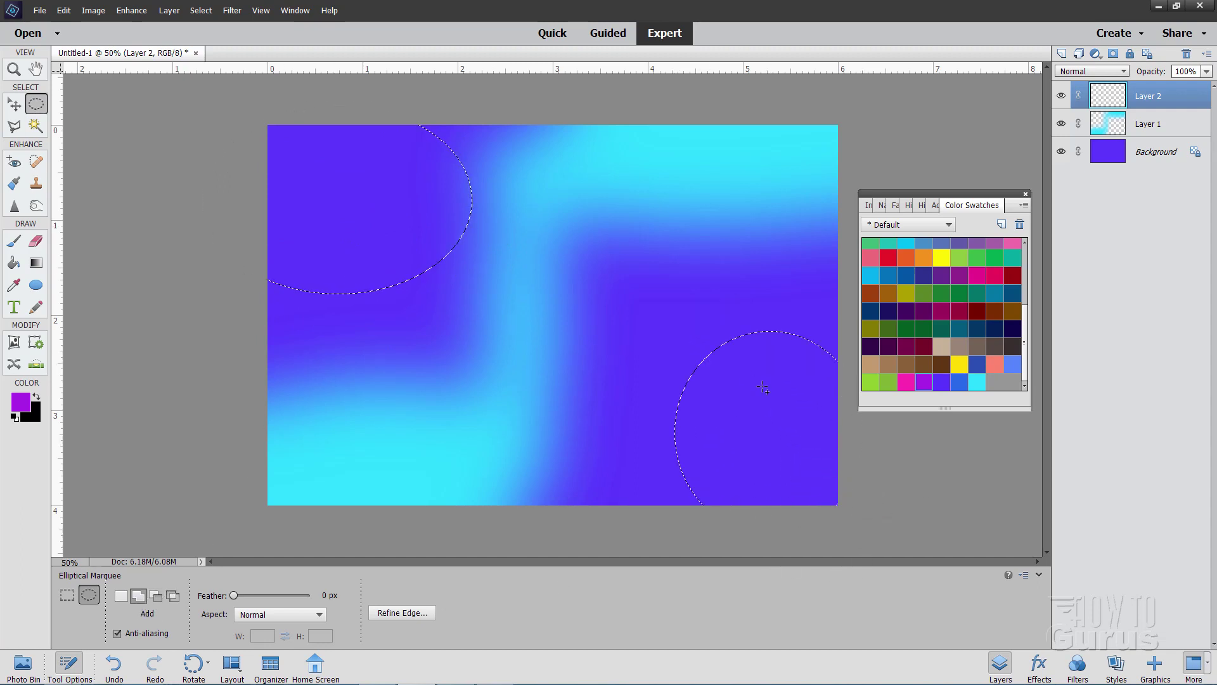
Fill both ellipses with purple, deselect, and soften them with Gaussian Blur.
{"action": "left_click", "coordinate": [13, 262]}
{"action": "left_click", "coordinate": [355, 221]}
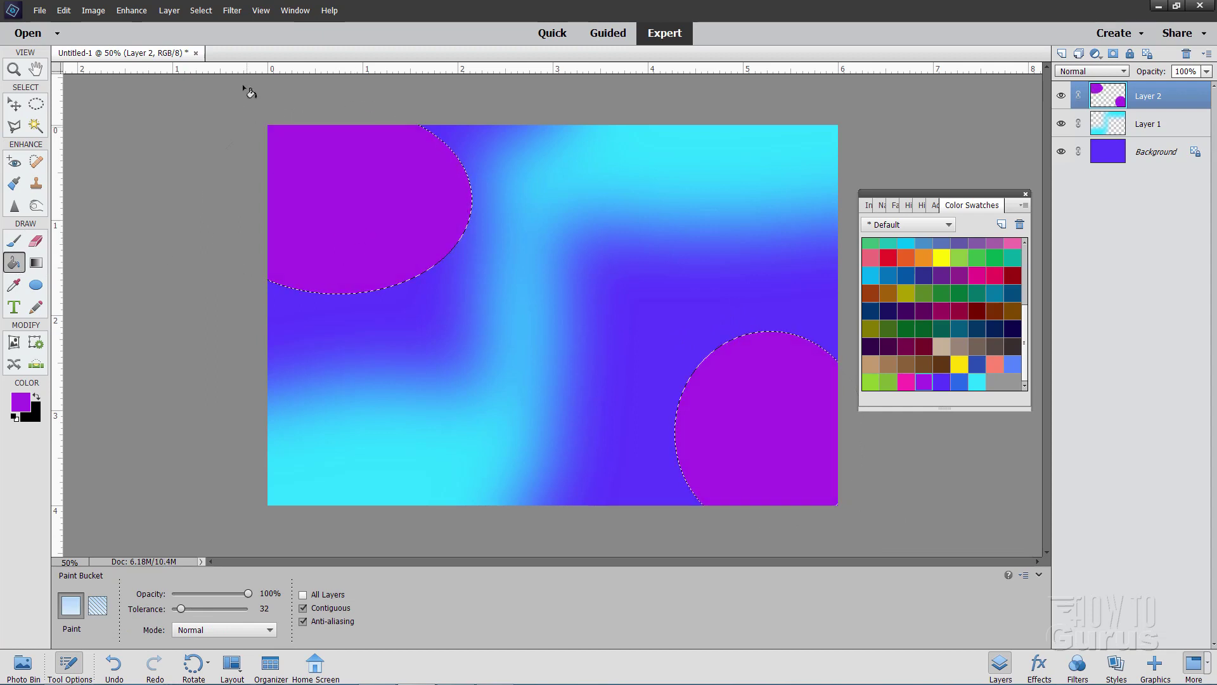
{"action": "left_click", "coordinate": [201, 11]}
{"action": "left_click", "coordinate": [207, 38]}
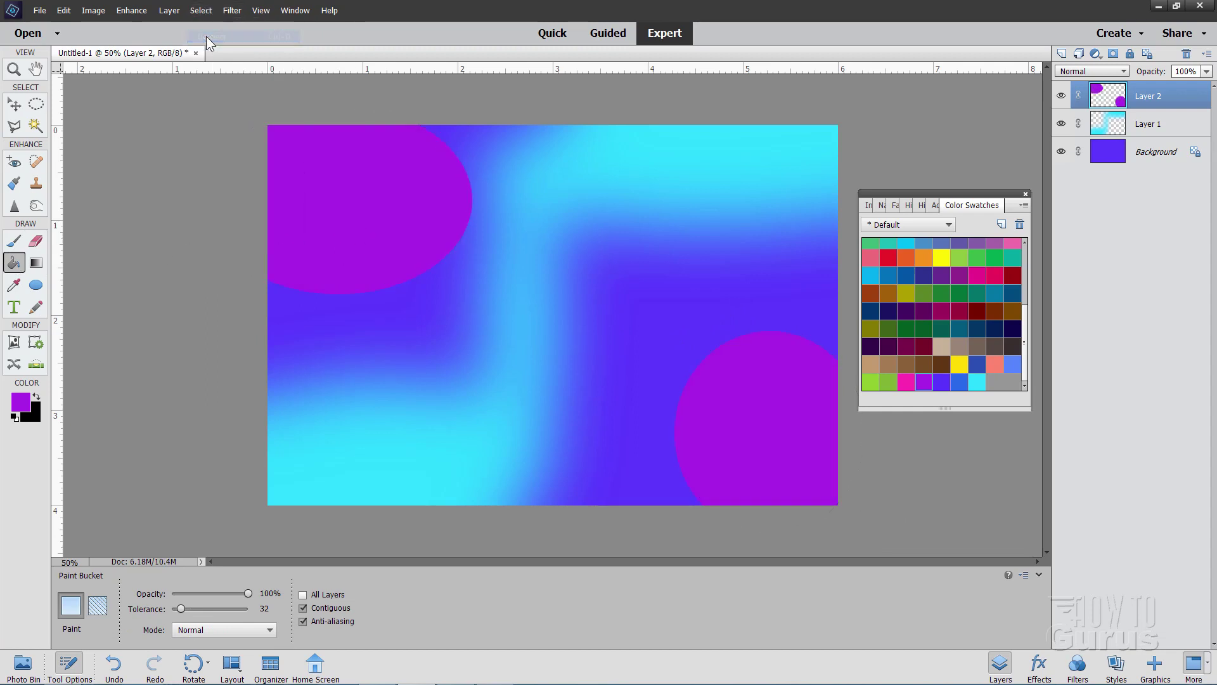
{"action": "left_click", "coordinate": [232, 11]}
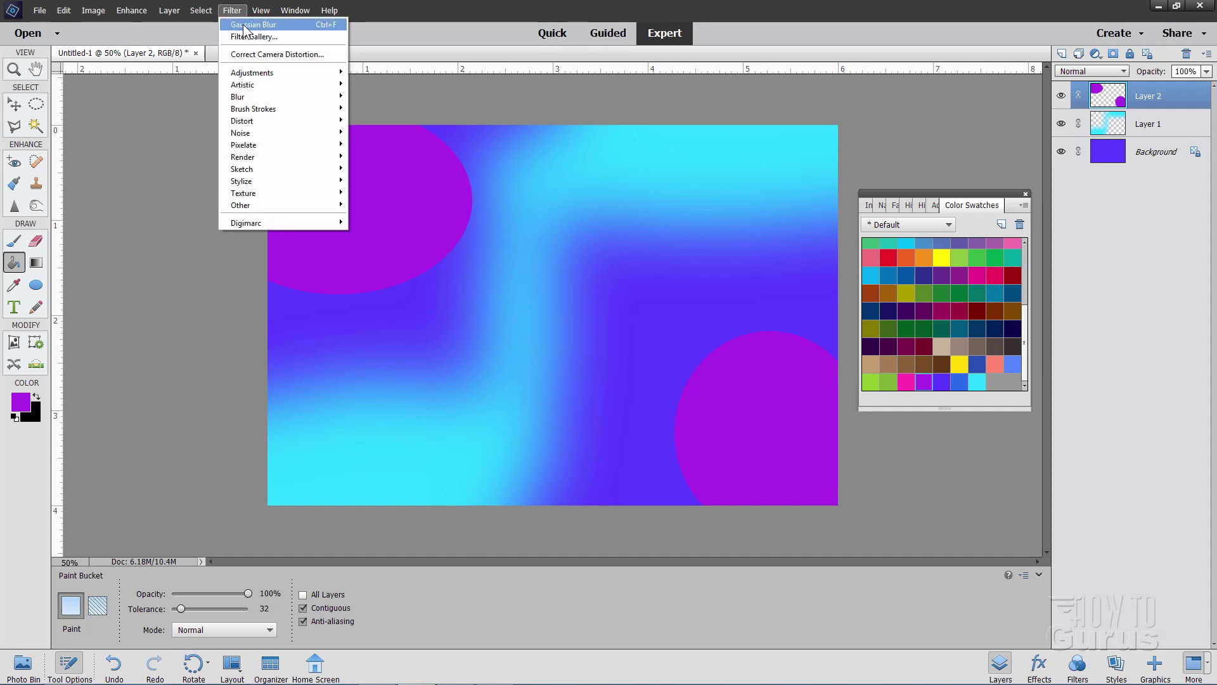
{"action": "left_click", "coordinate": [245, 28]}
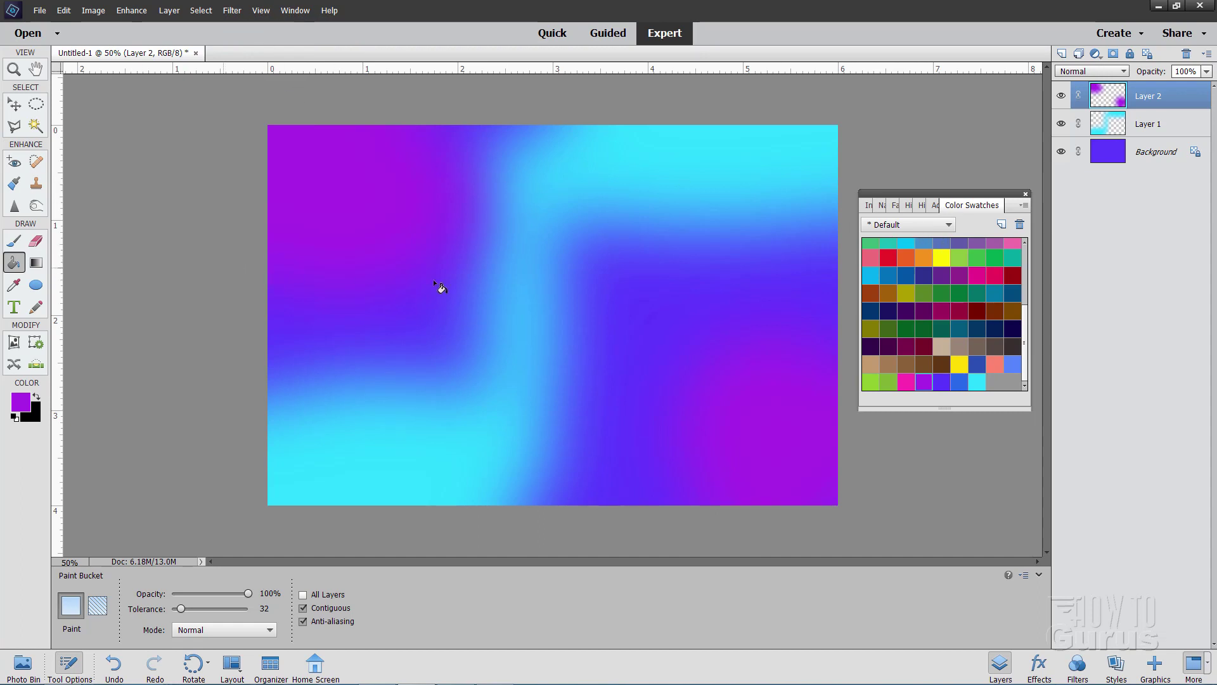
Add Layer 3, choose blue, and select a circle right of the canvas centre.
{"action": "left_click", "coordinate": [1062, 53]}
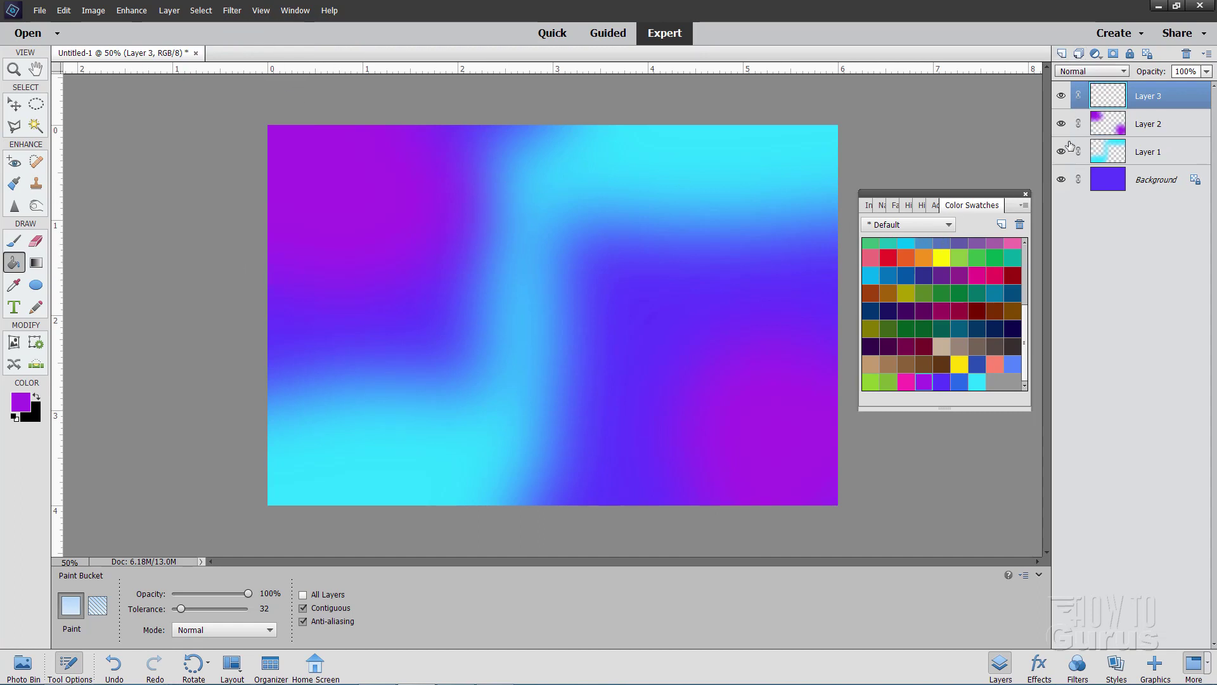
{"action": "left_click", "coordinate": [960, 381]}
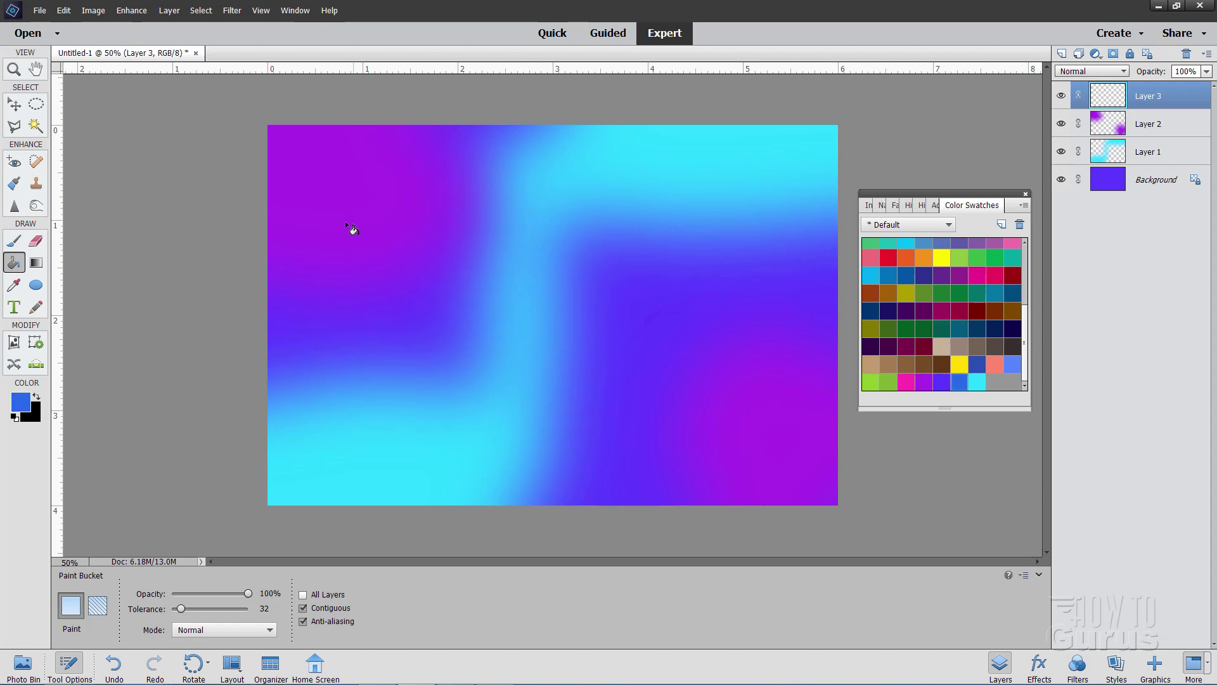
{"action": "left_click", "coordinate": [36, 105]}
{"action": "left_click_drag", "start_coordinate": [596, 206], "coordinate": [772, 399]}
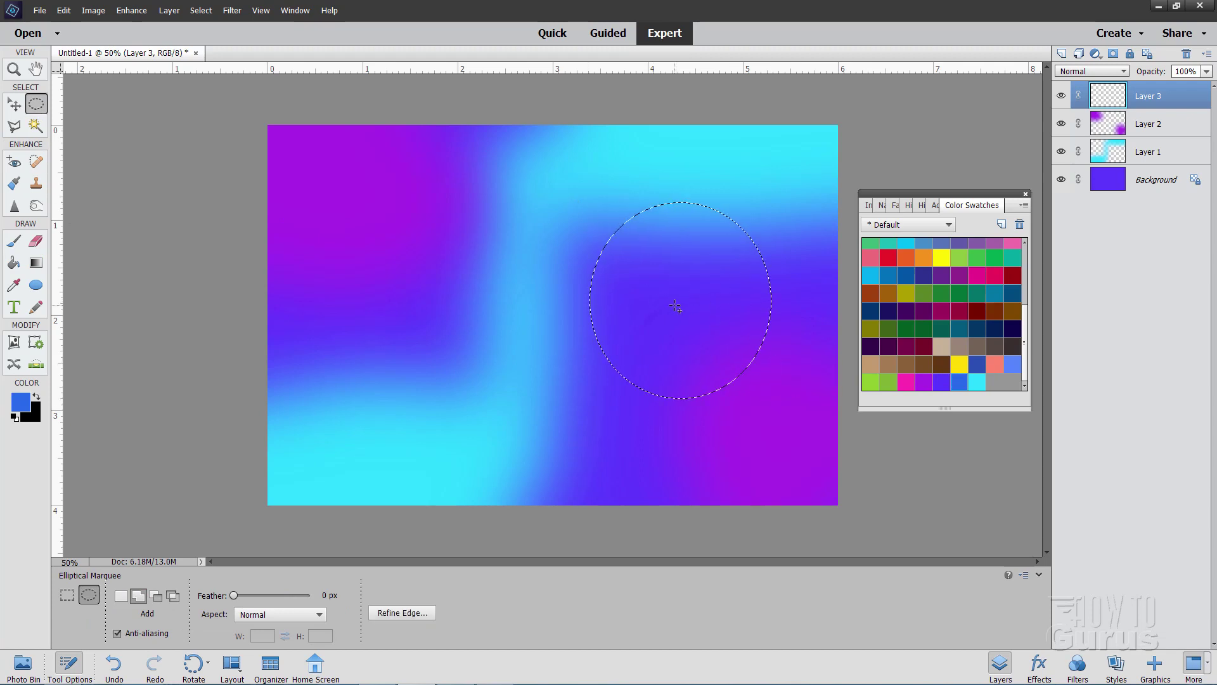
Fill the circle with blue, deselect, blur it, and make pink the painting colour.
{"action": "left_click", "coordinate": [14, 264]}
{"action": "left_click", "coordinate": [660, 299]}
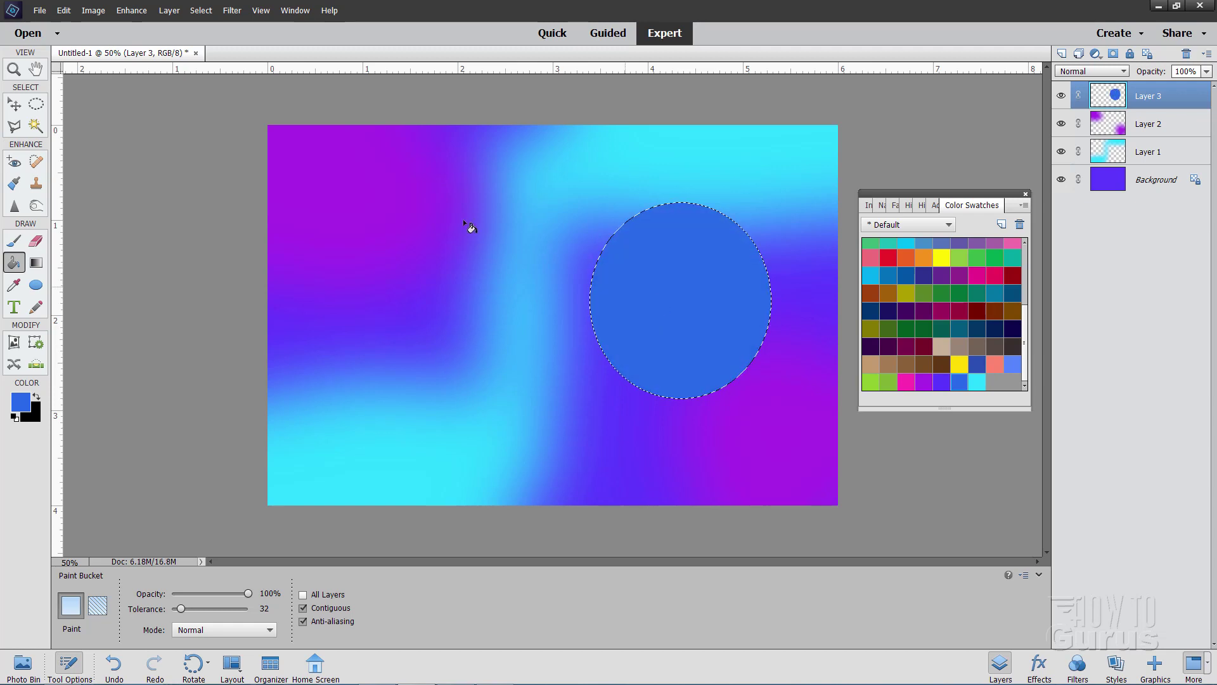
{"action": "left_click", "coordinate": [201, 10]}
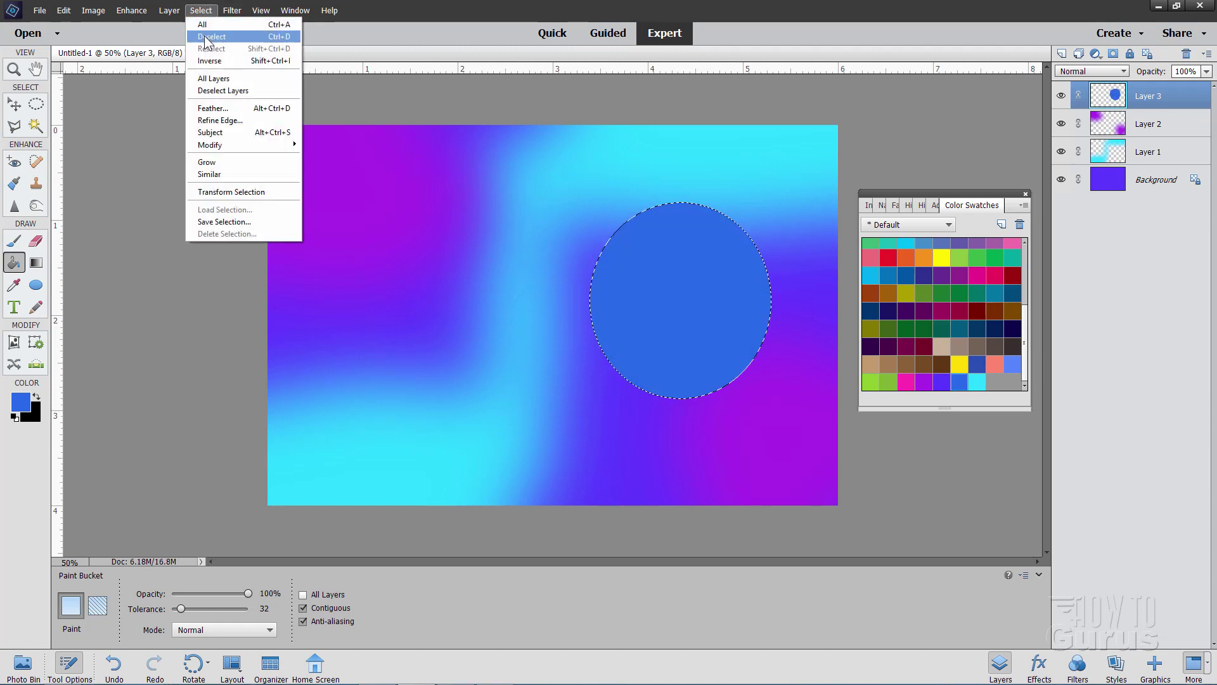
{"action": "left_click", "coordinate": [204, 35]}
{"action": "left_click", "coordinate": [229, 10]}
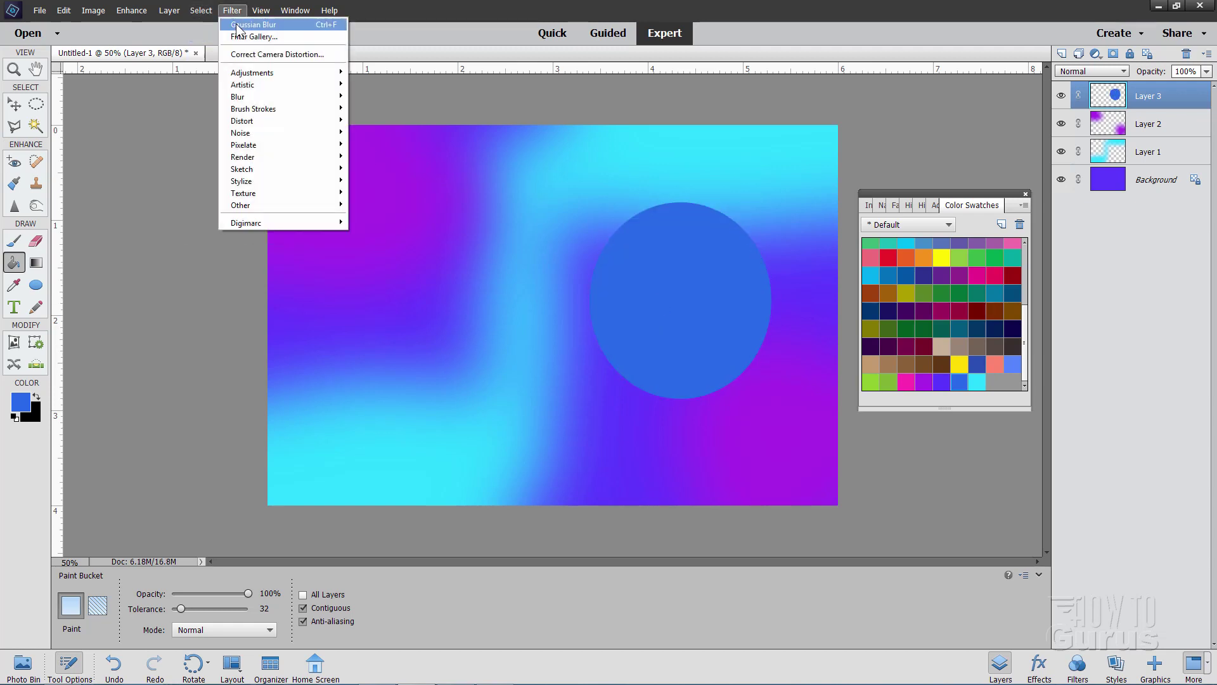
{"action": "left_click", "coordinate": [236, 23]}
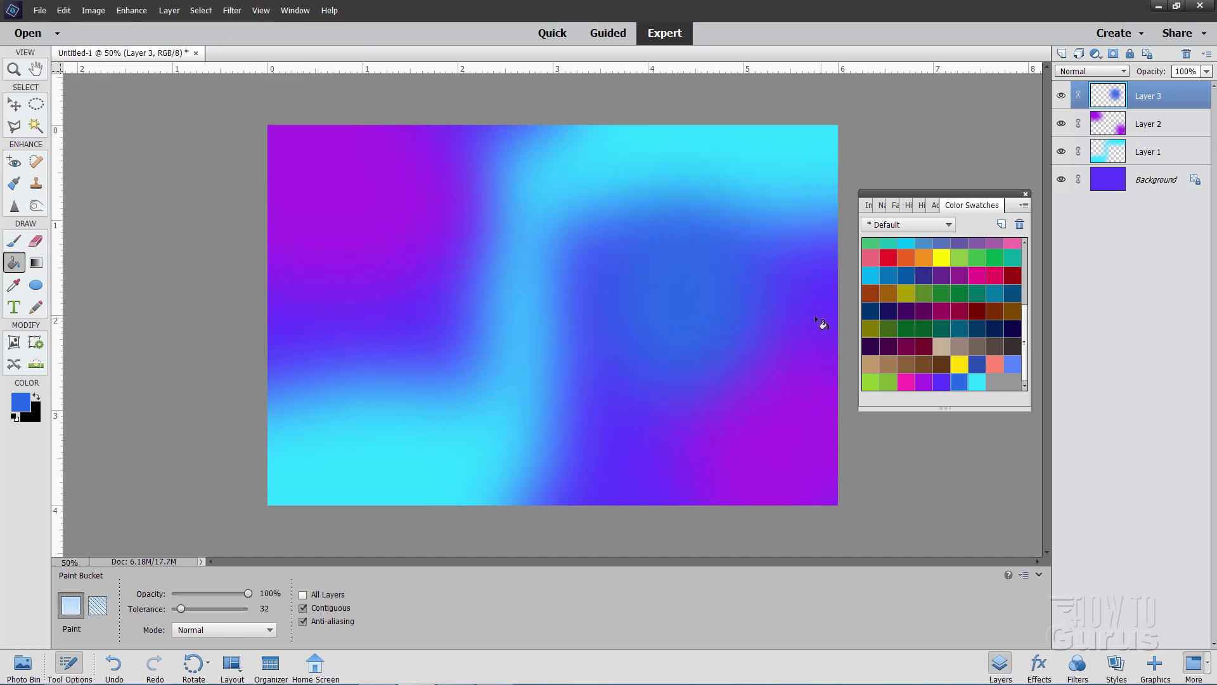
{"action": "left_click", "coordinate": [908, 381]}
Add Layer 4 and select two ellipses, left of centre and upper right.
{"action": "left_click", "coordinate": [1061, 54]}
{"action": "key", "text": "m"}
{"action": "left_click_drag", "start_coordinate": [360, 279], "coordinate": [470, 405]}
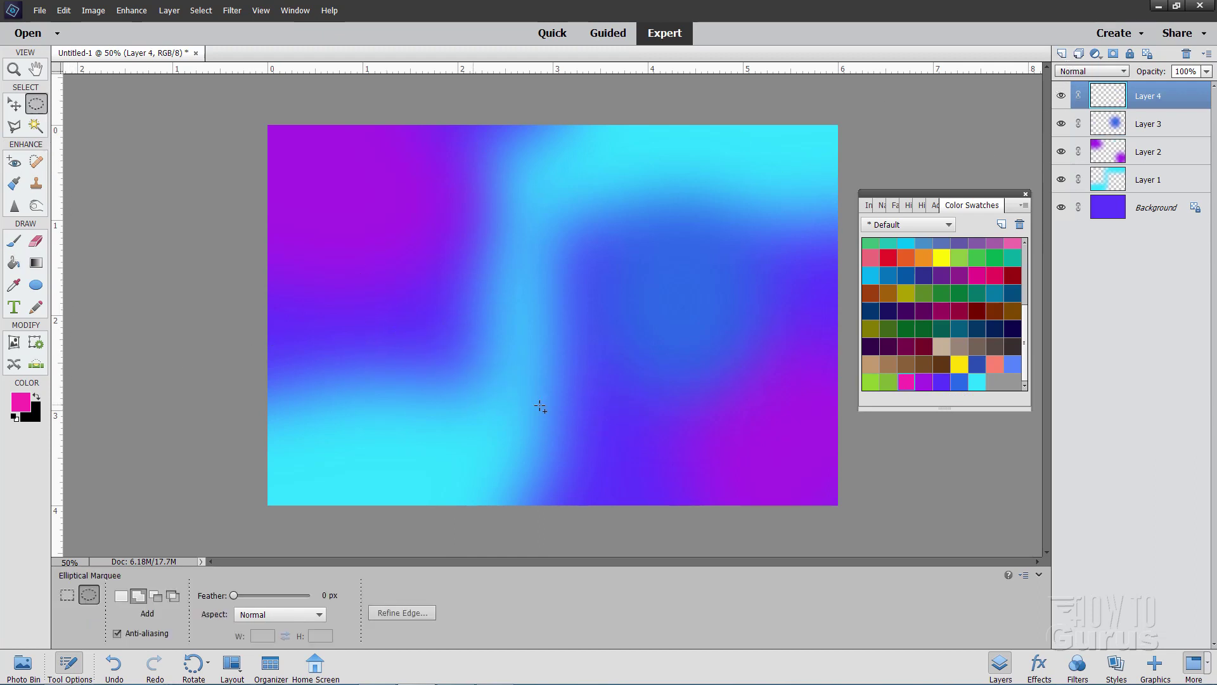
{"action": "left_click_drag", "start_coordinate": [685, 212], "coordinate": [796, 318]}
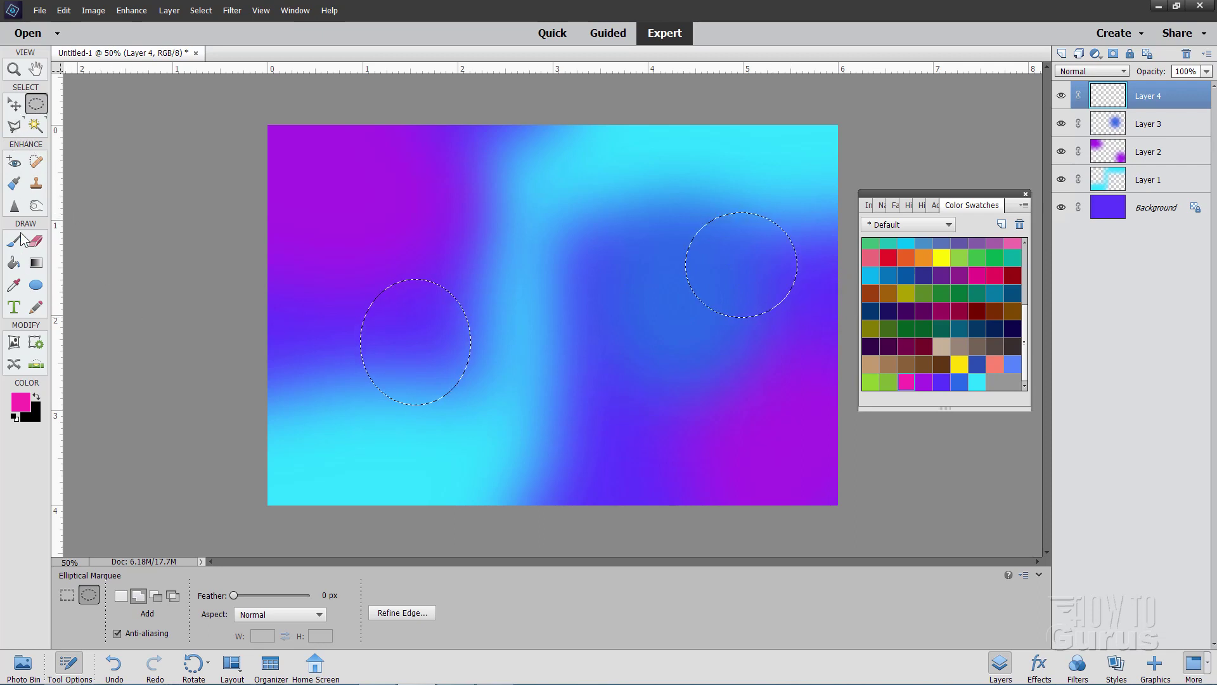
Fill both ellipses with pink, deselect, and soften them with Gaussian Blur.
{"action": "left_click", "coordinate": [14, 262]}
{"action": "left_click", "coordinate": [423, 302]}
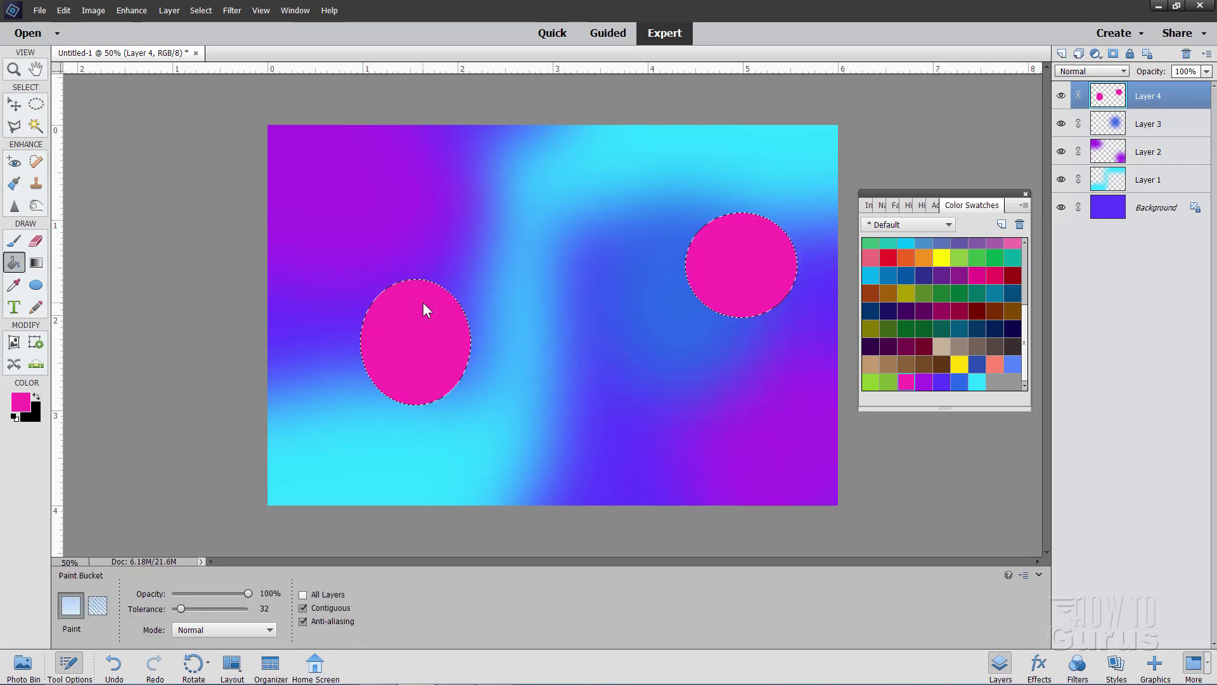
{"action": "left_click", "coordinate": [200, 12]}
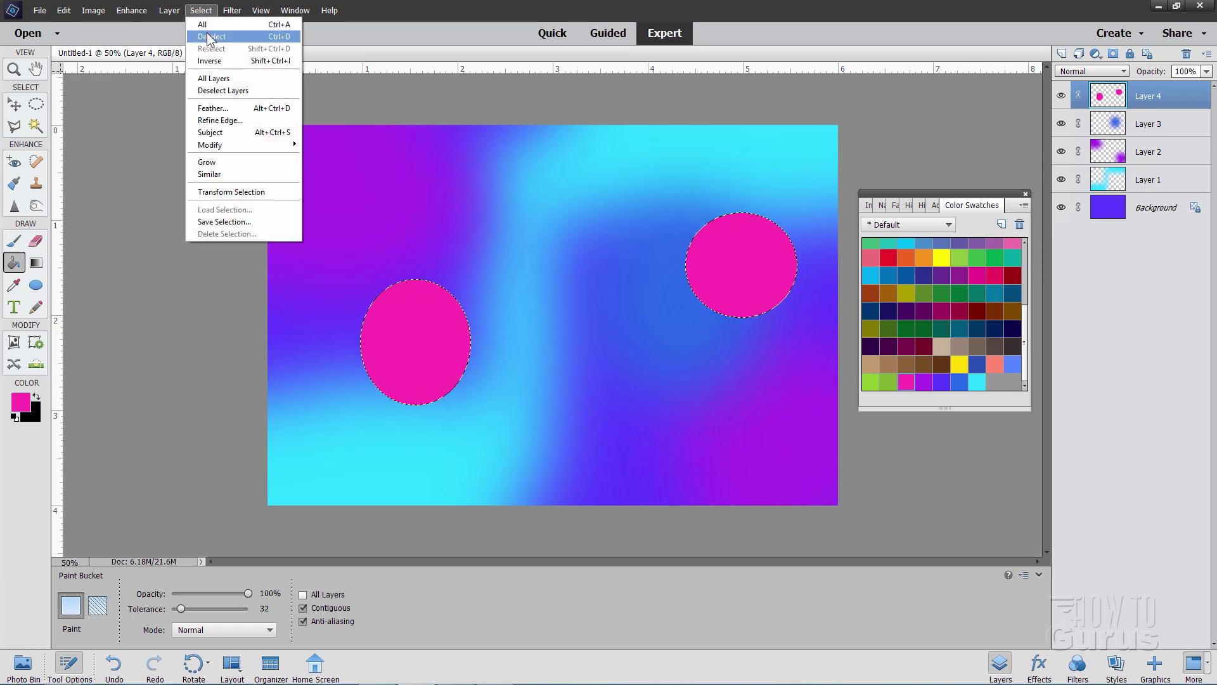
{"action": "left_click", "coordinate": [210, 36]}
{"action": "left_click", "coordinate": [231, 11]}
{"action": "left_click", "coordinate": [237, 24]}
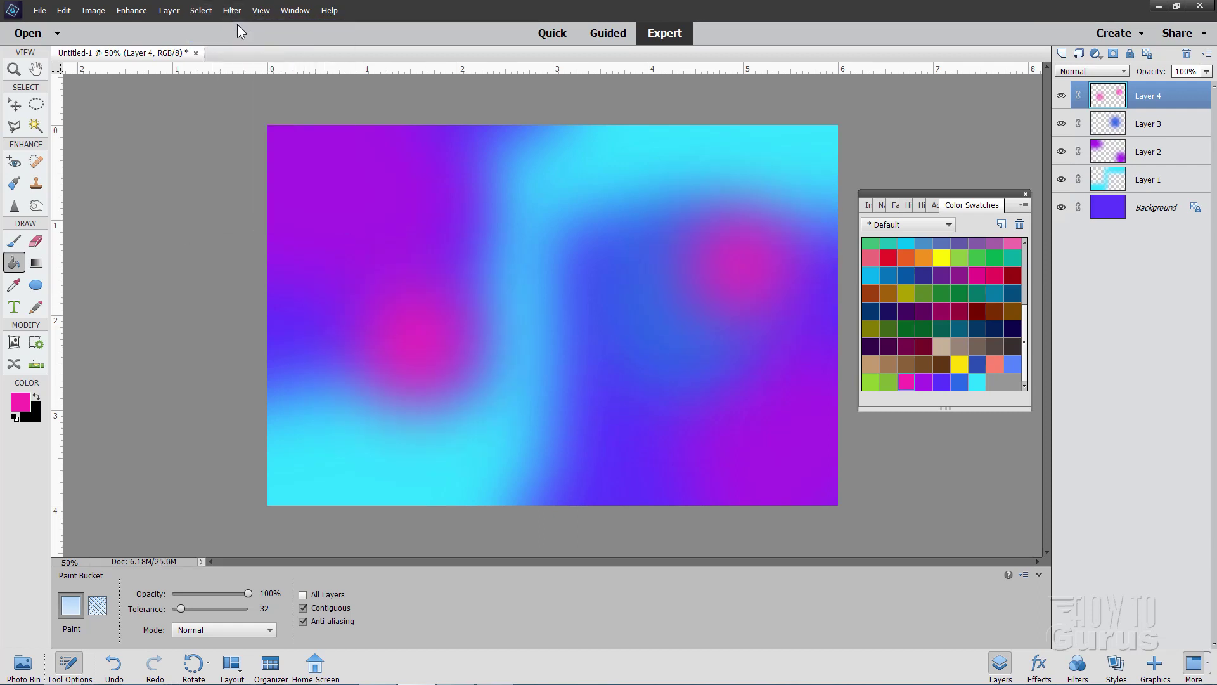
Lower Layer 4's opacity to 86% and Layer 2's opacity to 60%.
{"action": "left_click", "coordinate": [22, 108]}
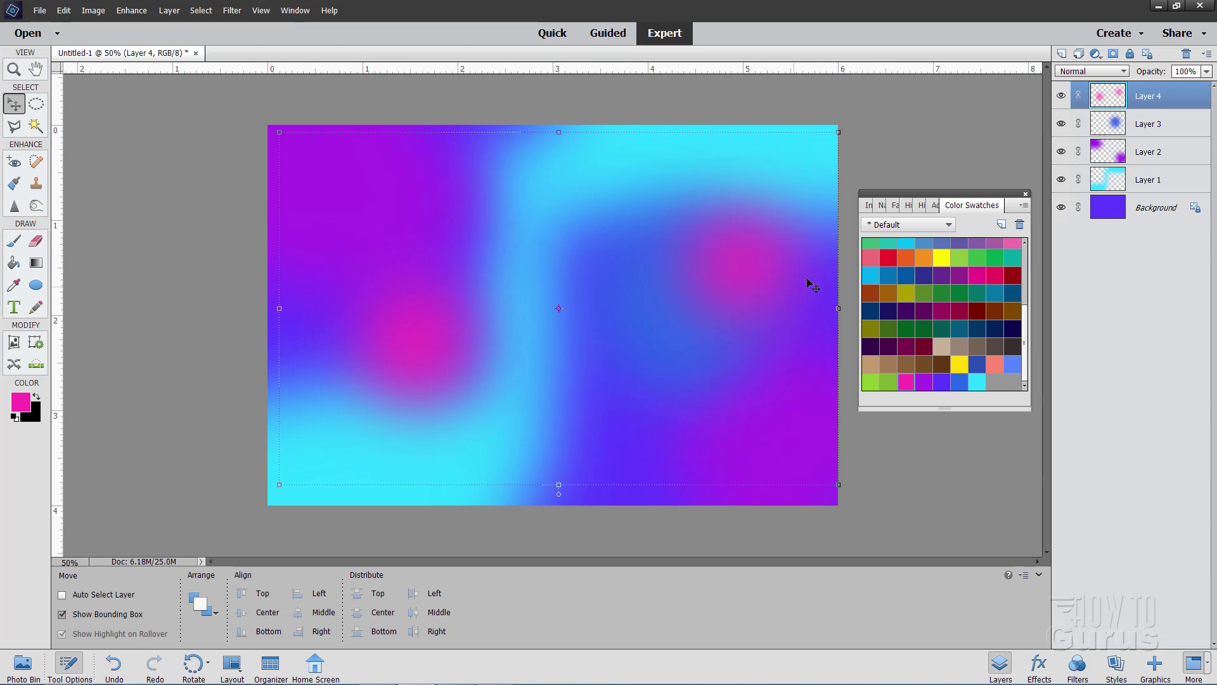
{"action": "left_click", "coordinate": [1207, 71]}
{"action": "mouse_move", "coordinate": [1206, 86]}
{"action": "left_mouse_down"}
{"action": "mouse_move", "coordinate": [1163, 87]}
{"action": "mouse_move", "coordinate": [1201, 92]}
{"action": "left_mouse_up"}
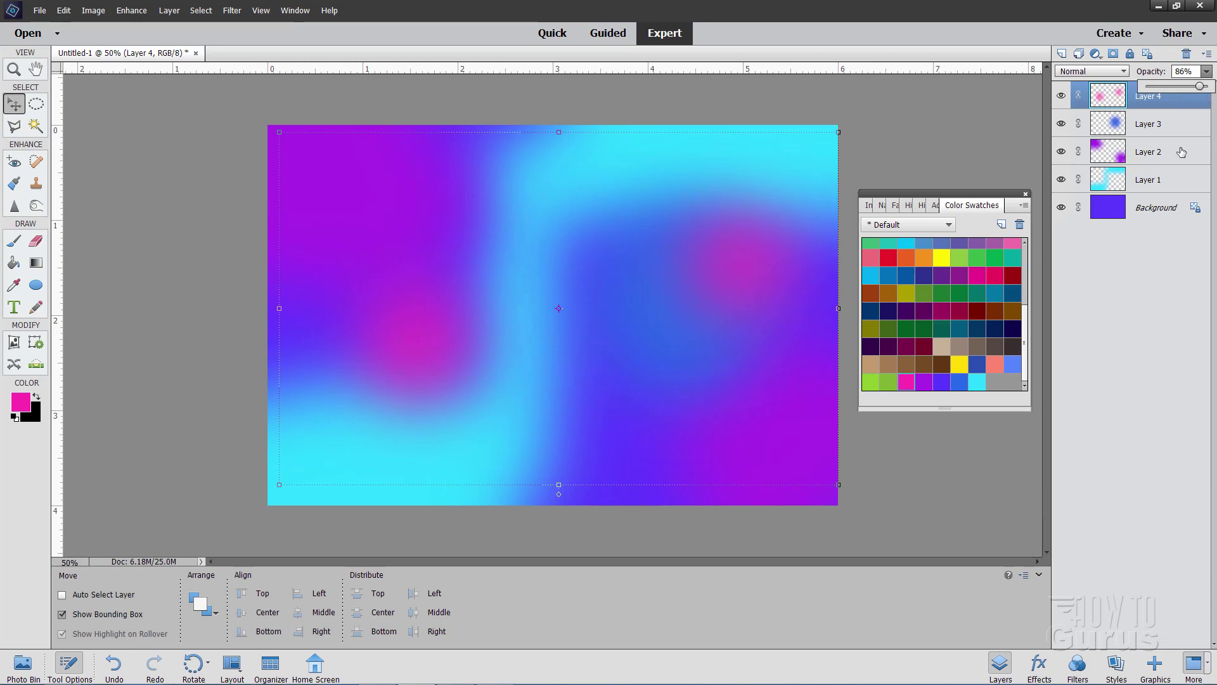
{"action": "left_click", "coordinate": [1182, 152]}
{"action": "left_click", "coordinate": [1207, 71]}
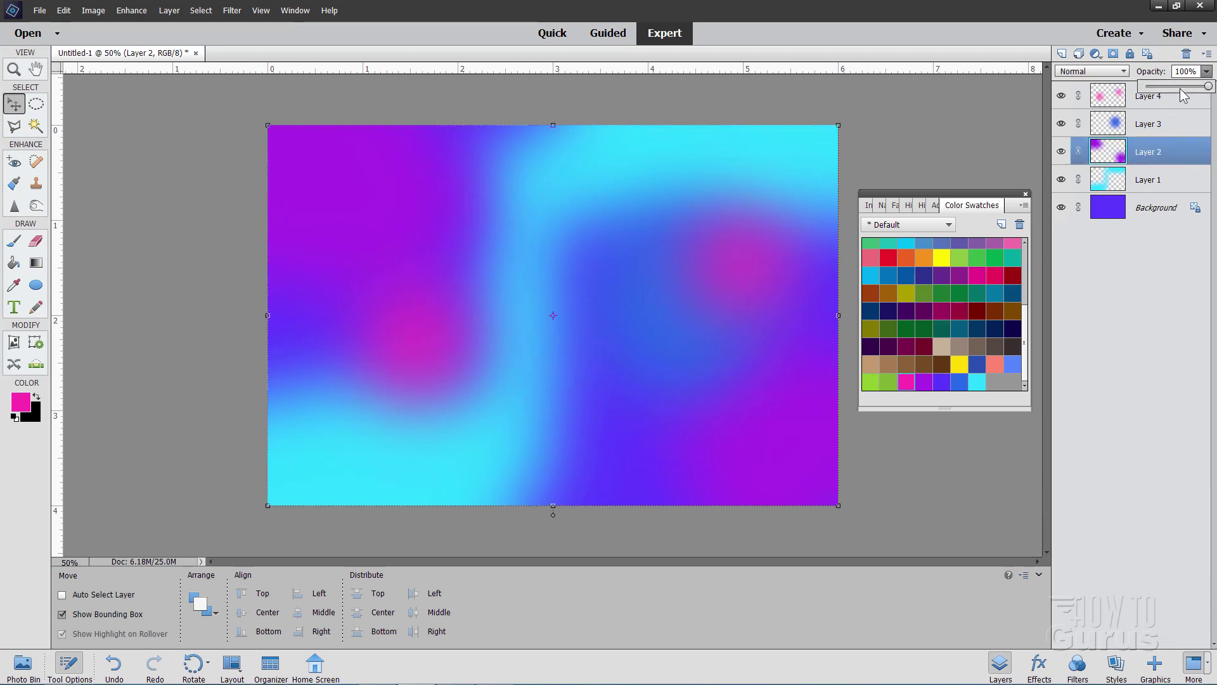
{"action": "left_click", "coordinate": [1181, 87]}
{"action": "left_click_drag", "start_coordinate": [1181, 87], "coordinate": [1182, 88]}
Keep Layer 2 on Normal blending, close the Color Swatches panel, and select Layer 4.
{"action": "left_click", "coordinate": [1091, 71]}
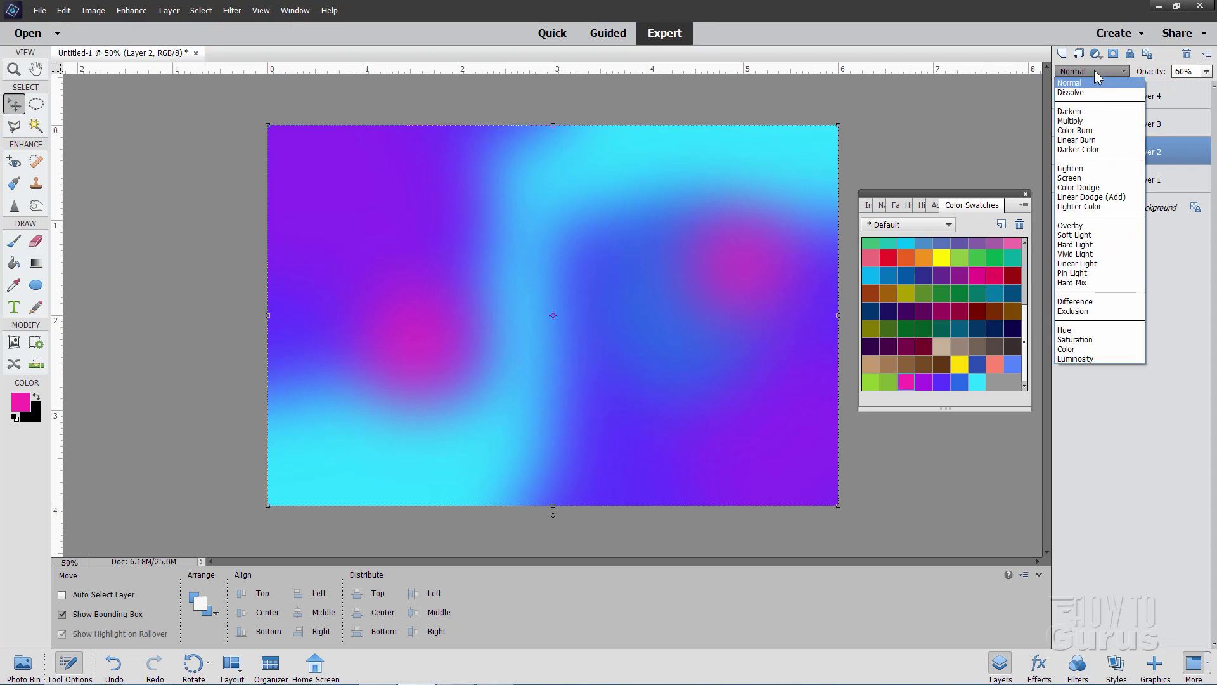
{"action": "left_click", "coordinate": [1093, 71]}
{"action": "scroll", "coordinate": [1091, 71], "scroll_direction": "down", "scroll_amount": 3}
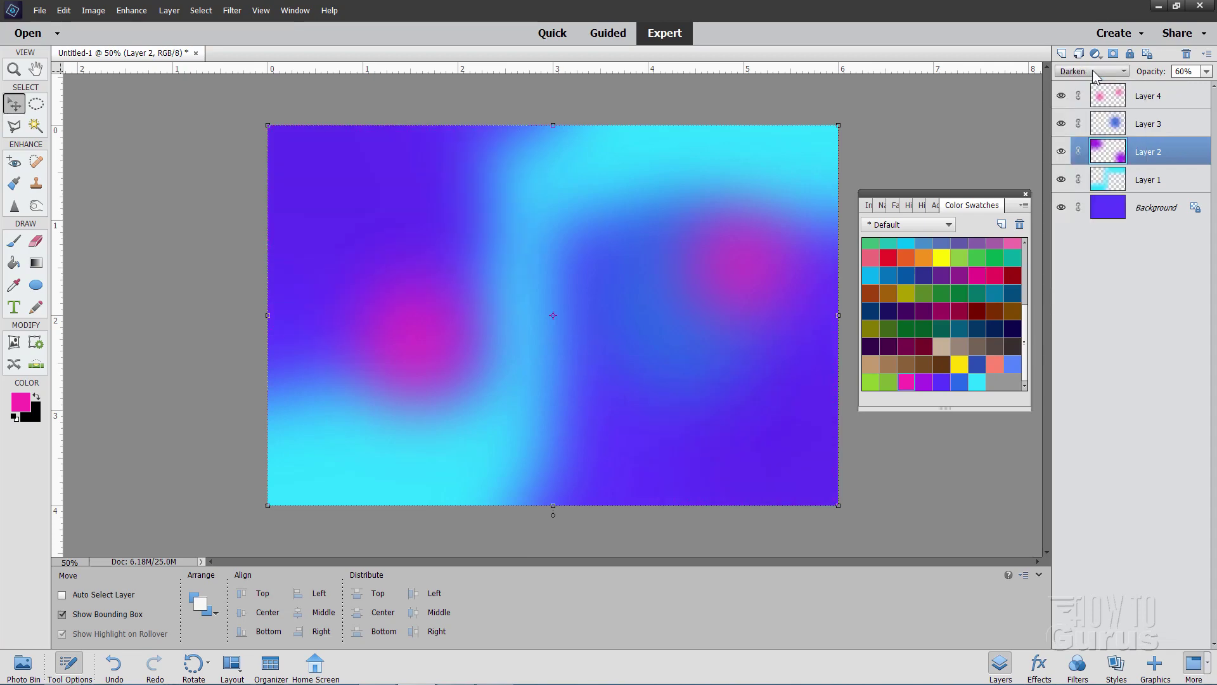
{"action": "scroll", "coordinate": [1092, 71], "scroll_direction": "down", "scroll_amount": 2}
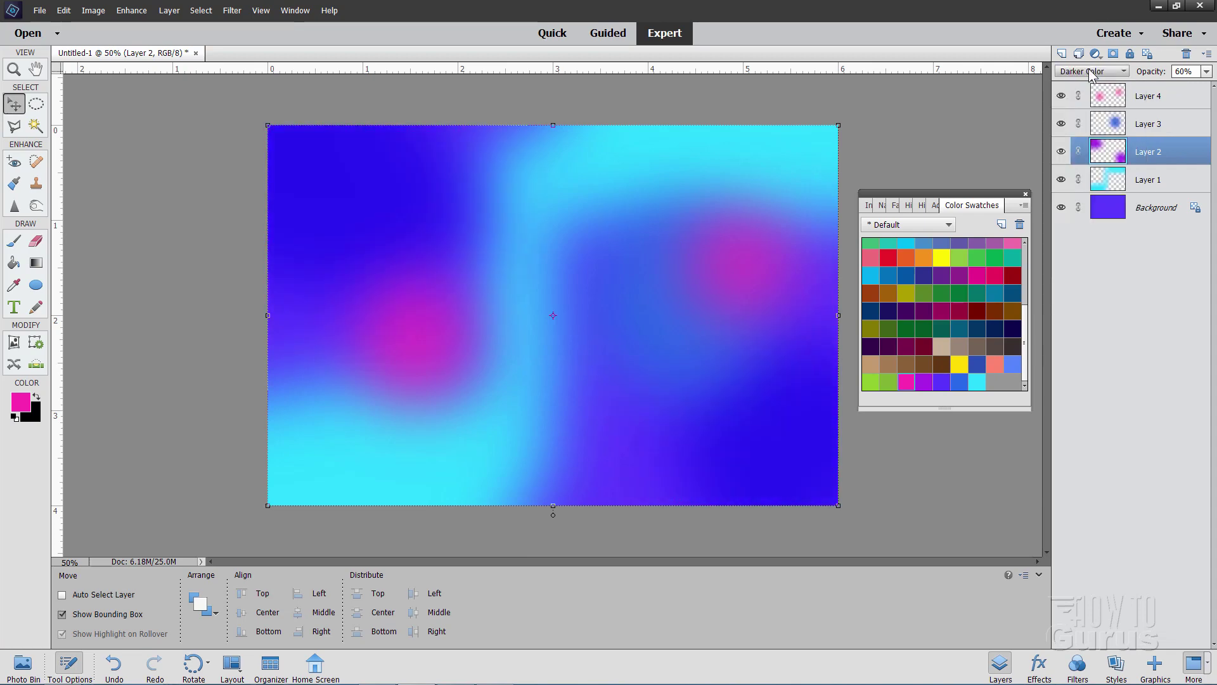
{"action": "scroll", "coordinate": [1092, 71], "scroll_direction": "down", "scroll_amount": 3}
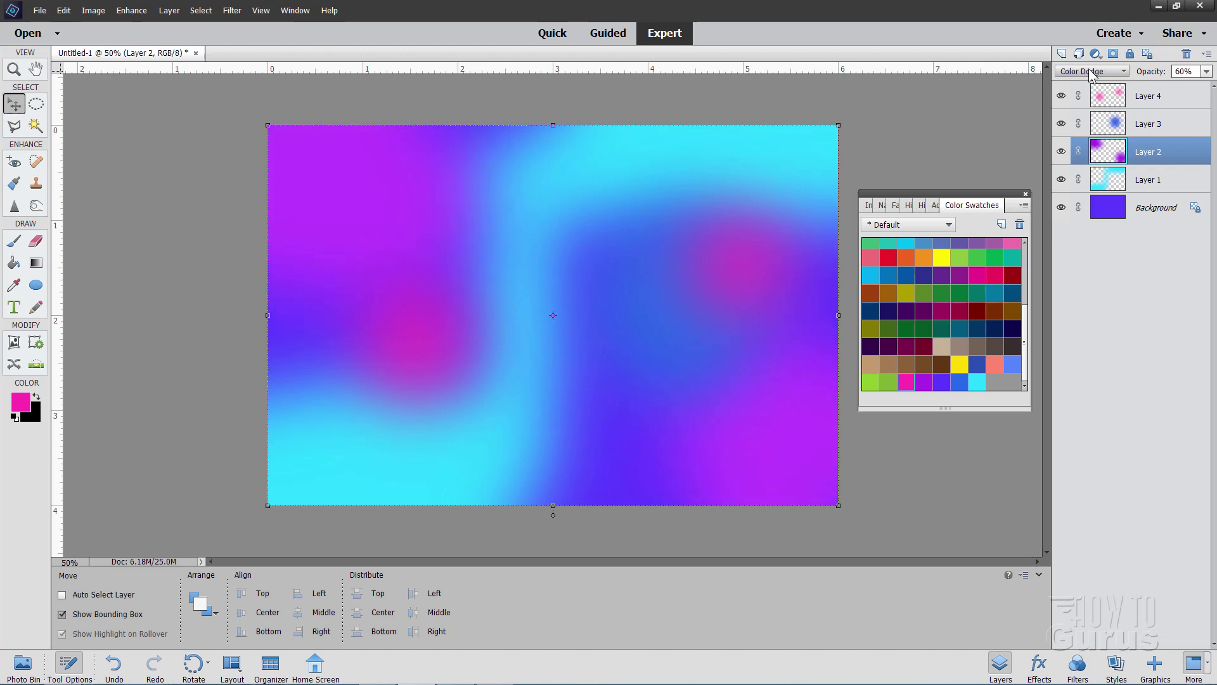
{"action": "scroll", "coordinate": [1092, 71], "scroll_direction": "down", "scroll_amount": 4}
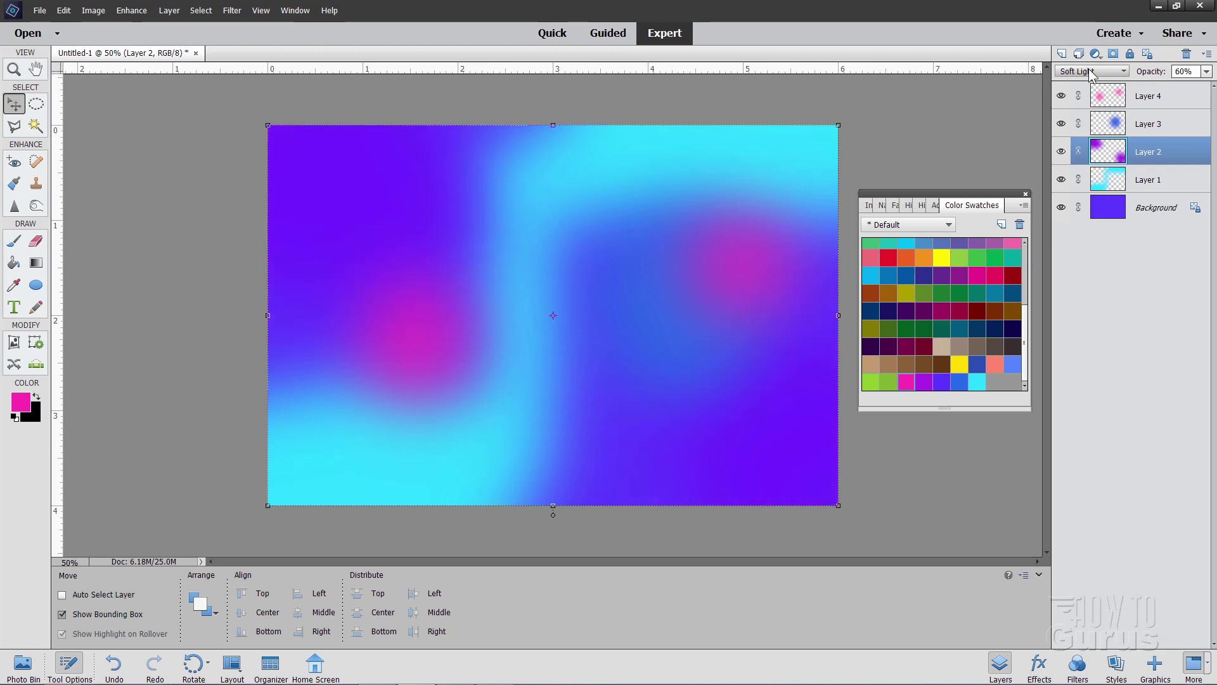
{"action": "left_click", "coordinate": [1092, 71]}
{"action": "left_click", "coordinate": [1078, 83]}
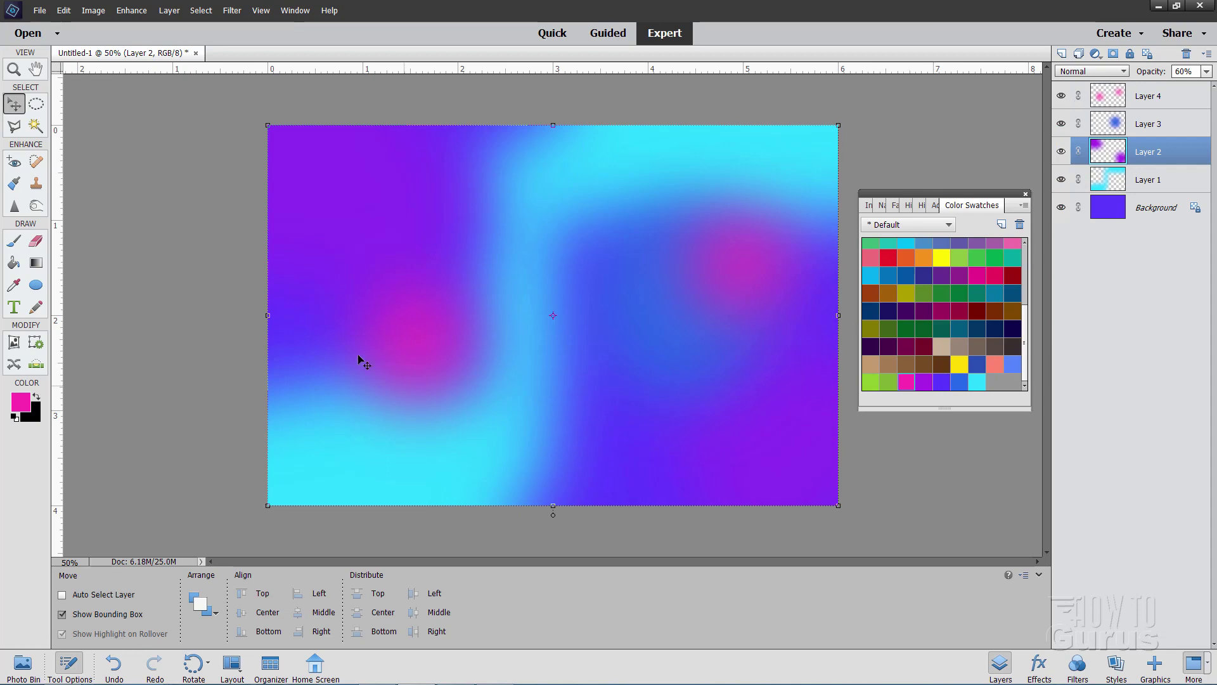
{"action": "left_click", "coordinate": [1026, 194]}
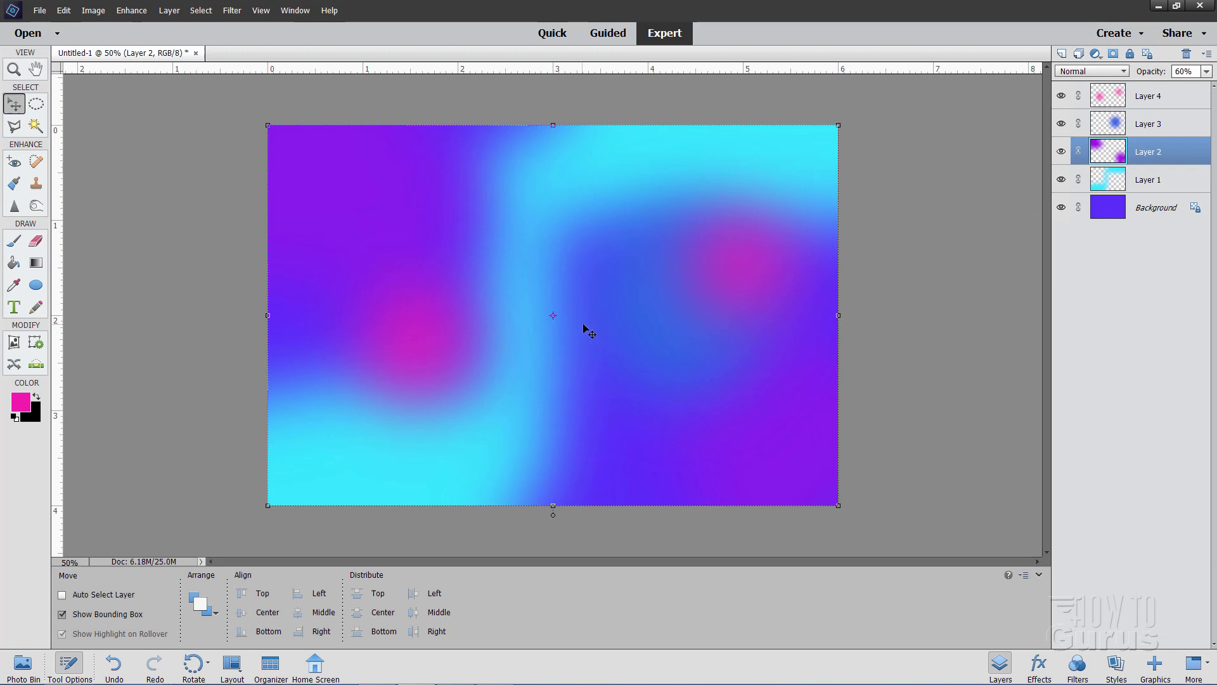
{"action": "left_click", "coordinate": [1158, 96]}
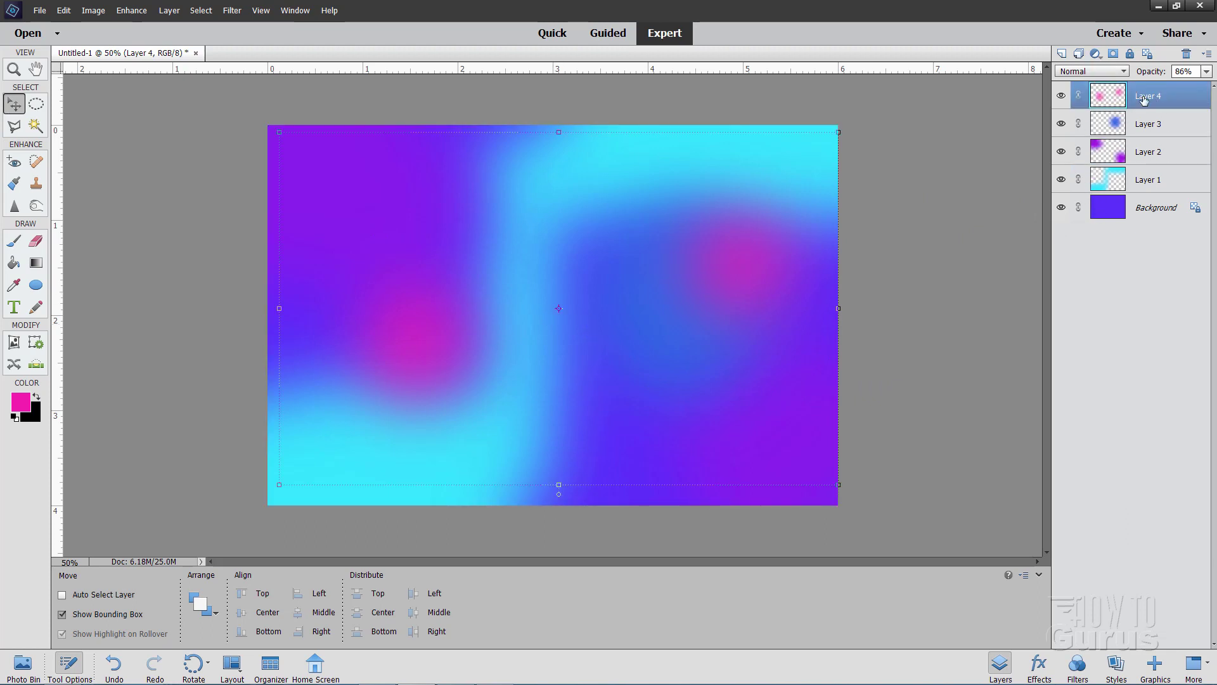
Stamp all visible layers into Layer 5 and delete the extra Layer 6.
{"action": "key", "text": "ctrl+shift+alt+e"}
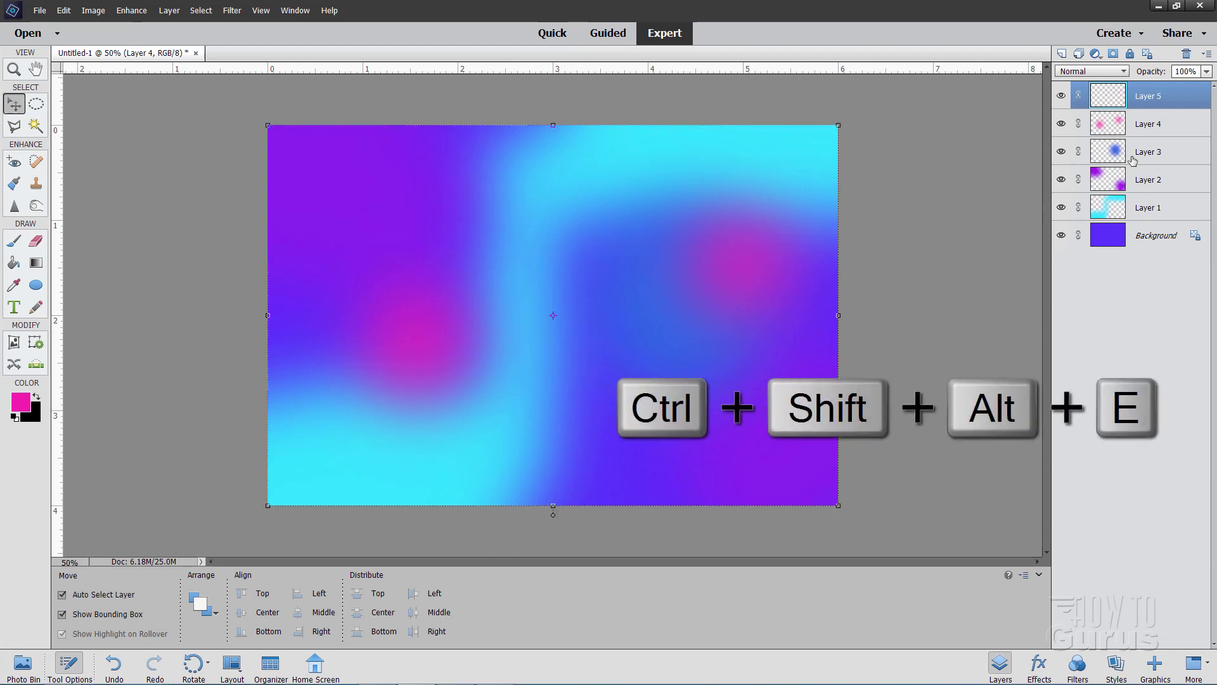
{"action": "left_click", "coordinate": [1184, 56]}
{"action": "left_click", "coordinate": [589, 250]}
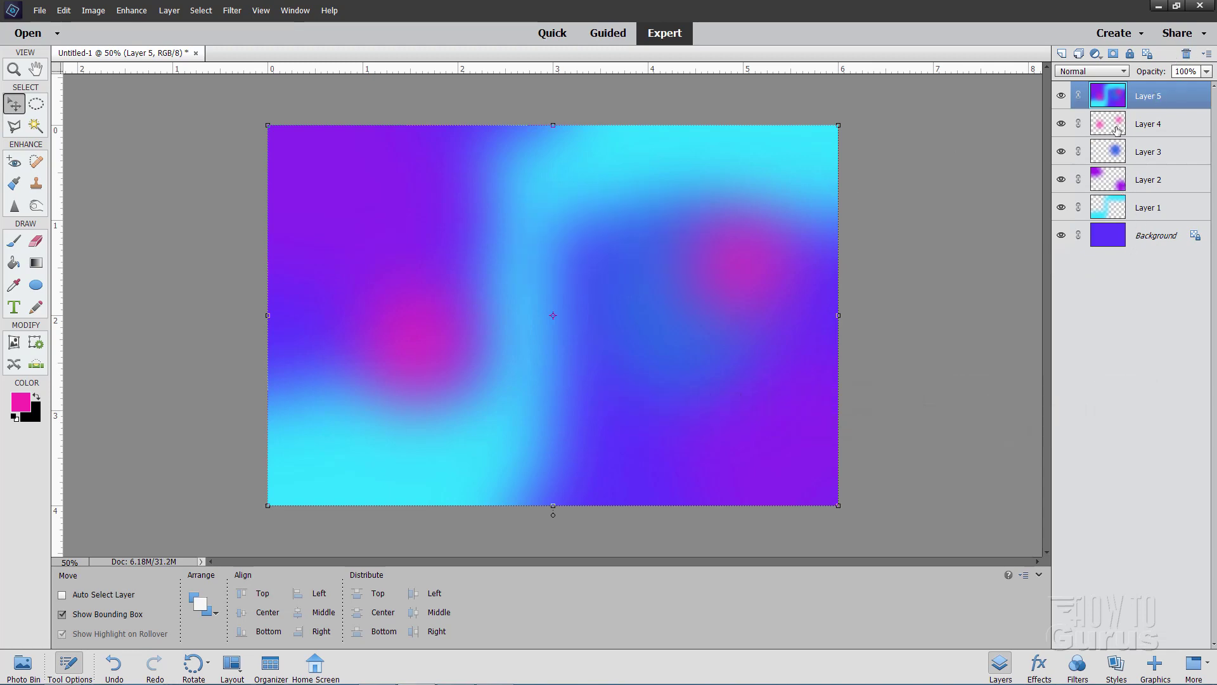
Hide Layers 1–4 and the Background so only Layer 5 shows.
{"action": "left_click", "coordinate": [1061, 124]}
{"action": "left_click", "coordinate": [1061, 152]}
{"action": "left_click", "coordinate": [1061, 180]}
{"action": "left_click", "coordinate": [1061, 208]}
{"action": "left_click", "coordinate": [1064, 234]}
Type the word TEXT in black Tondu Beta near the canvas centre.
{"action": "left_click", "coordinate": [14, 417]}
{"action": "left_click", "coordinate": [17, 311]}
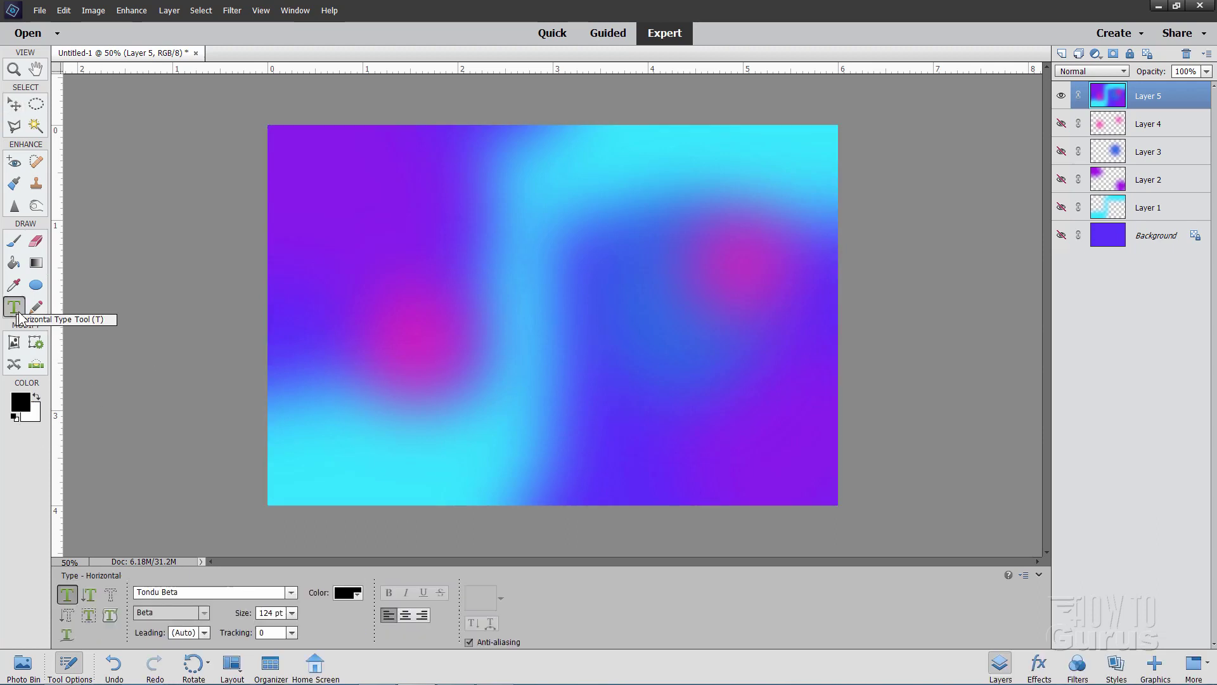
{"action": "left_click", "coordinate": [293, 595]}
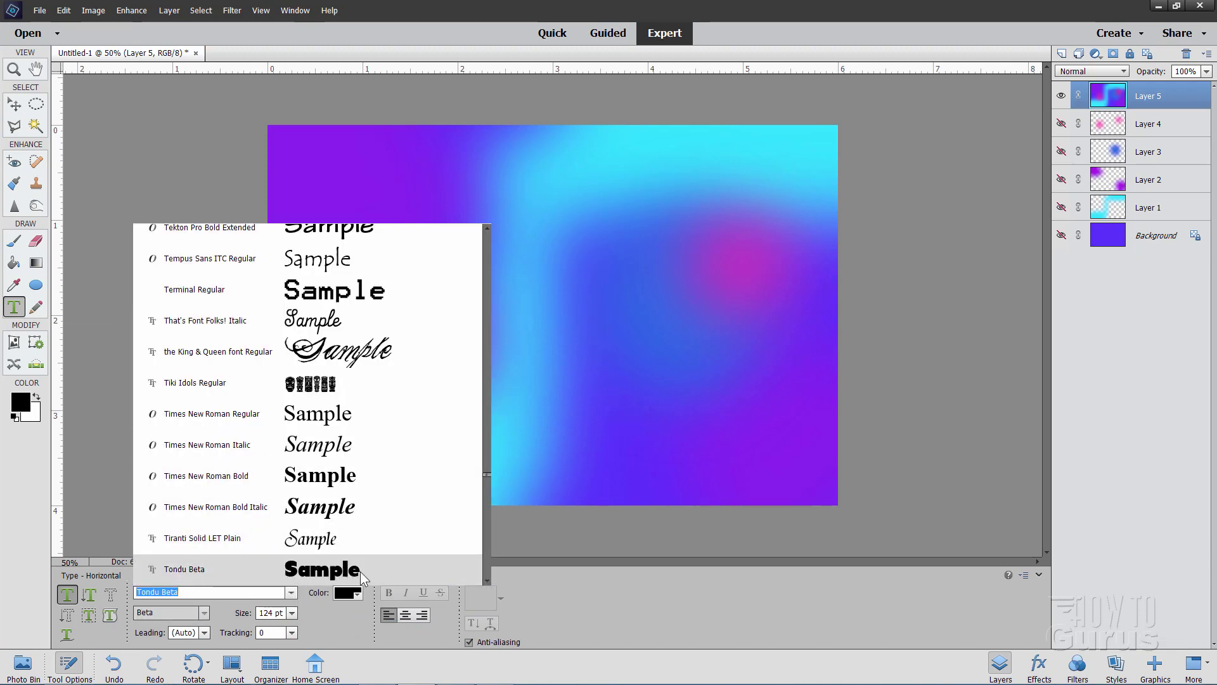
{"action": "left_click", "coordinate": [517, 322]}
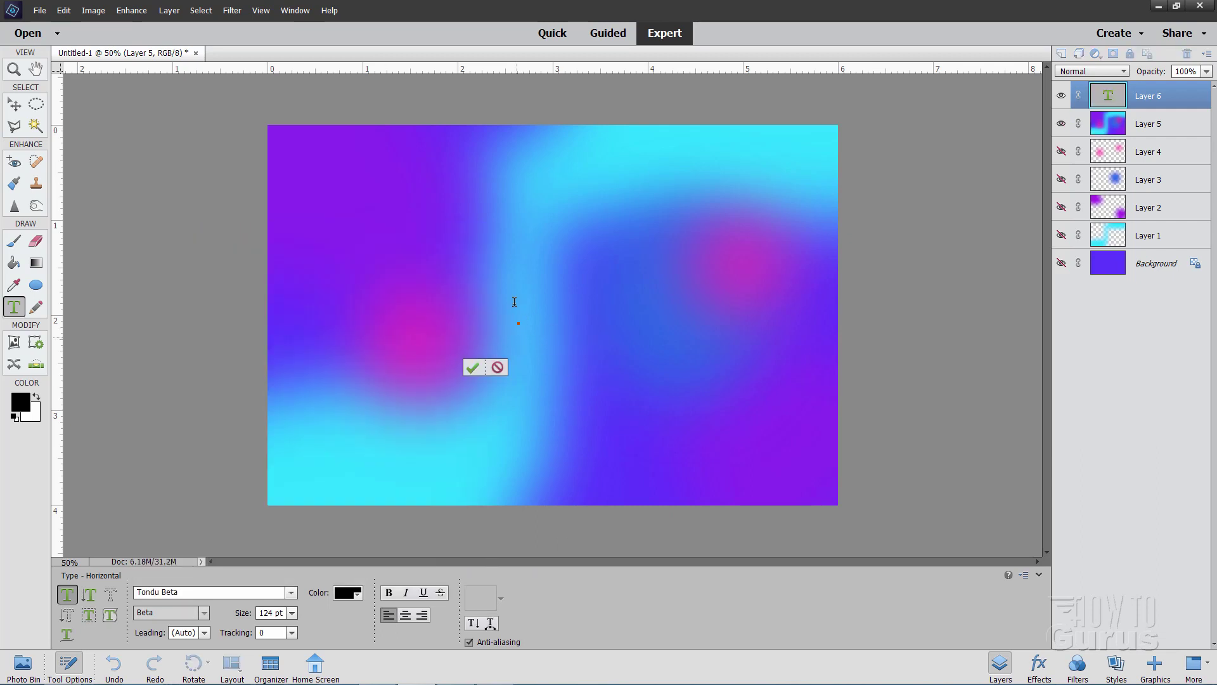
{"action": "type", "text": "T"}
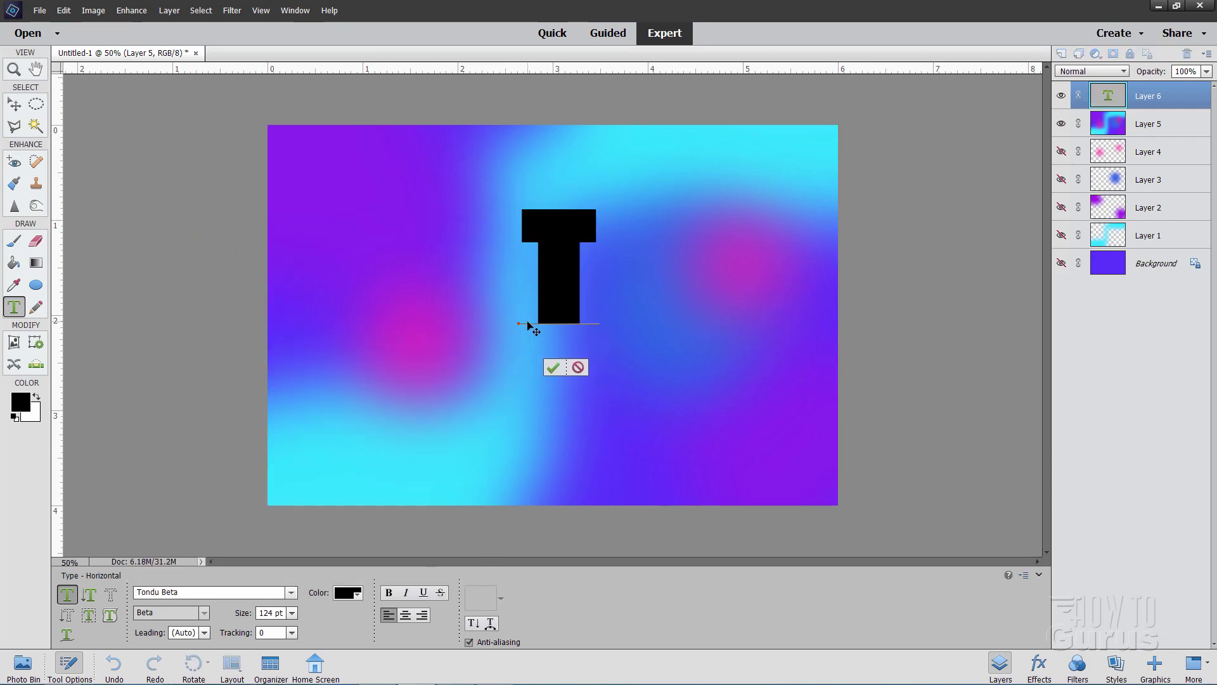
{"action": "type", "text": "EXT"}
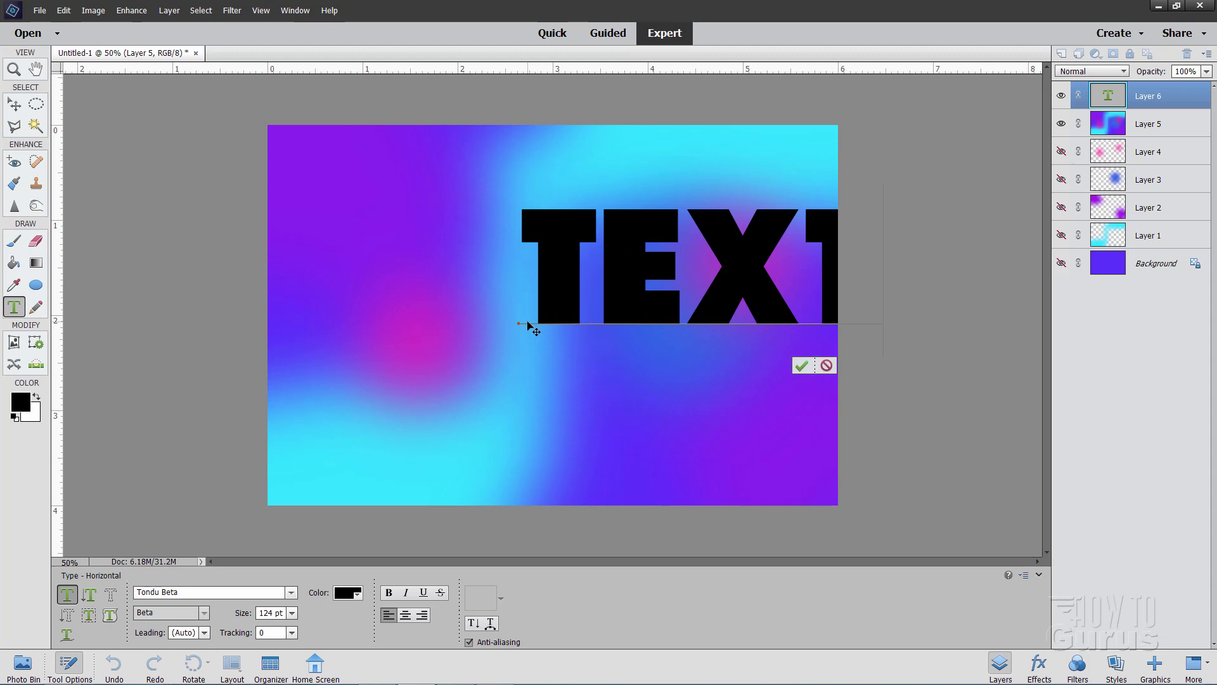
{"action": "left_click", "coordinate": [802, 365]}
{"action": "key", "text": "v"}
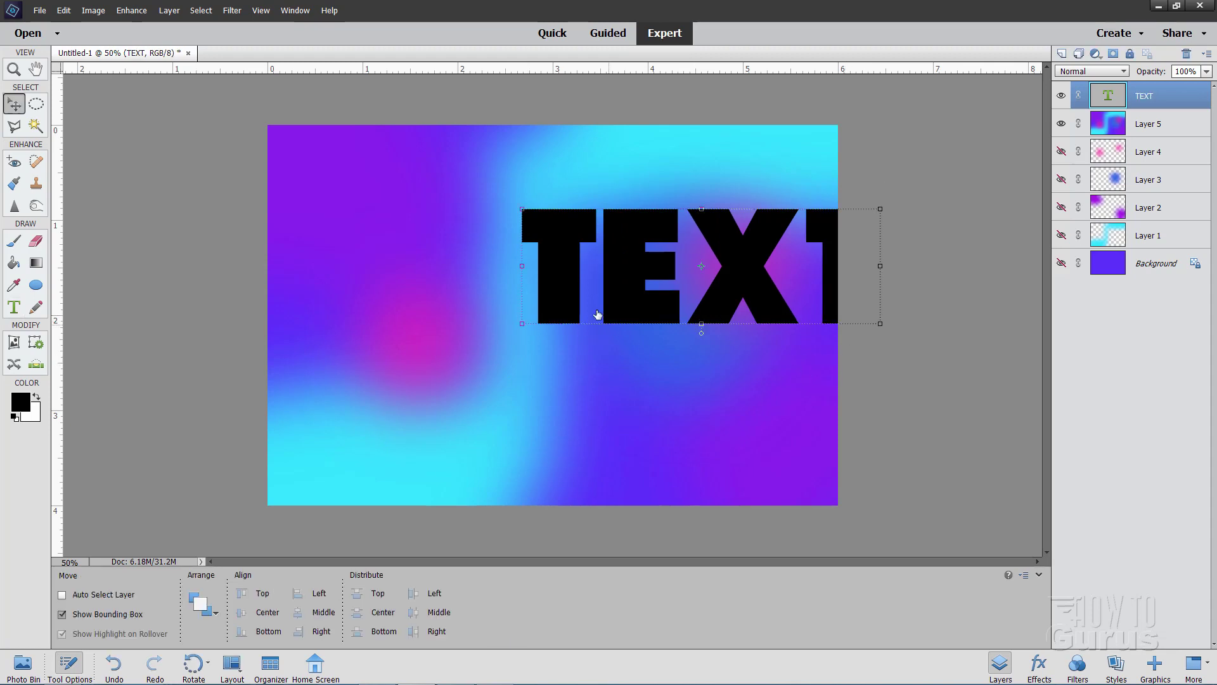
Reposition and enlarge the TEXT layer to span most of the canvas.
{"action": "left_click_drag", "start_coordinate": [525, 311], "coordinate": [418, 371]}
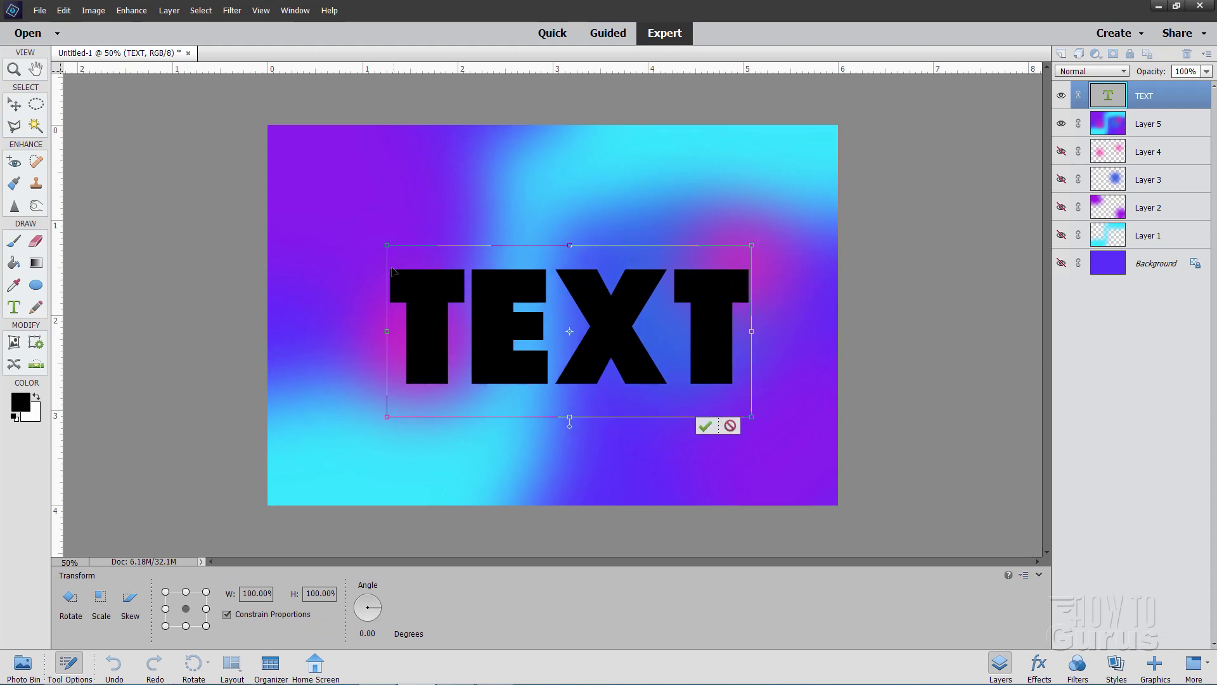
{"action": "left_click_drag", "start_coordinate": [388, 245], "coordinate": [295, 202]}
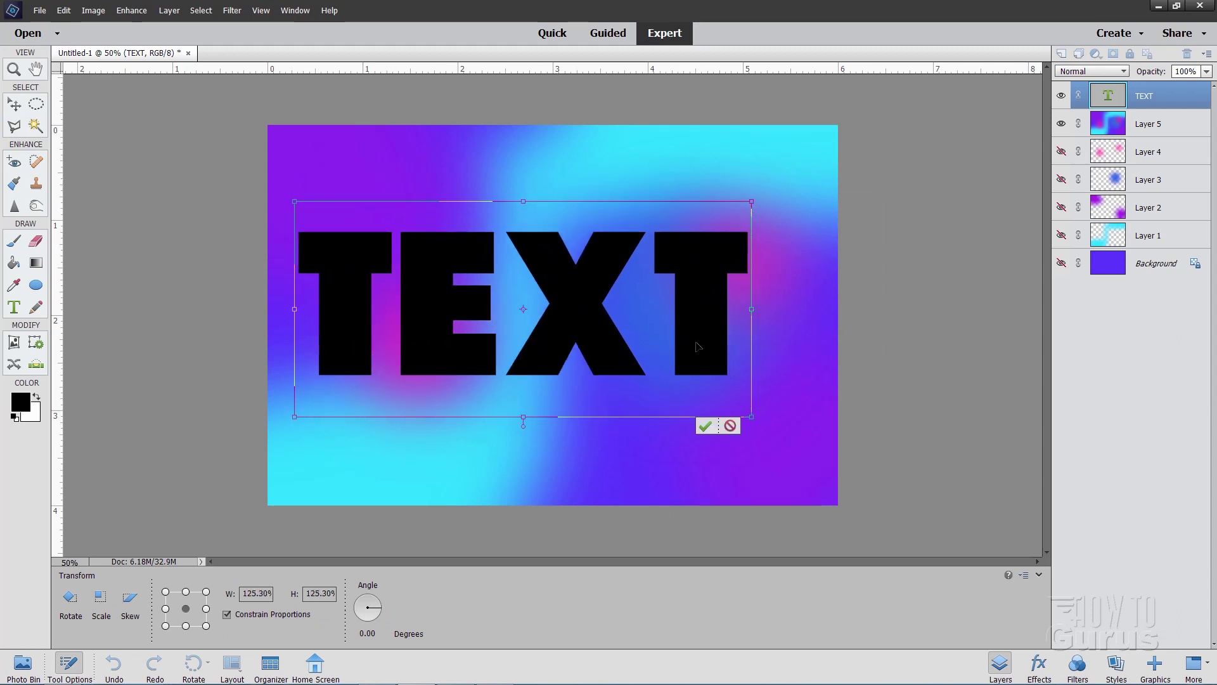
{"action": "left_click_drag", "start_coordinate": [756, 410], "coordinate": [839, 484]}
{"action": "left_click_drag", "start_coordinate": [636, 381], "coordinate": [625, 367]}
{"action": "left_click", "coordinate": [762, 462]}
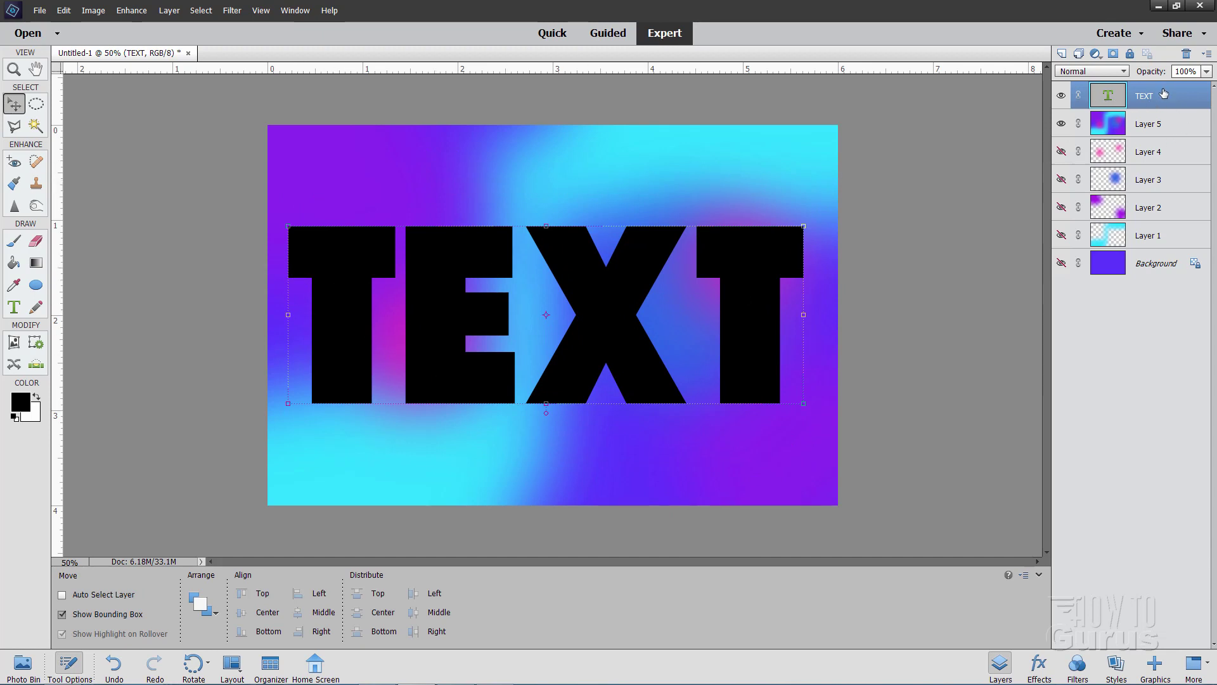
Move the TEXT layer below Layer 5 and make Layer 5 a clipping mask over it.
{"action": "left_click_drag", "start_coordinate": [1164, 94], "coordinate": [1166, 138]}
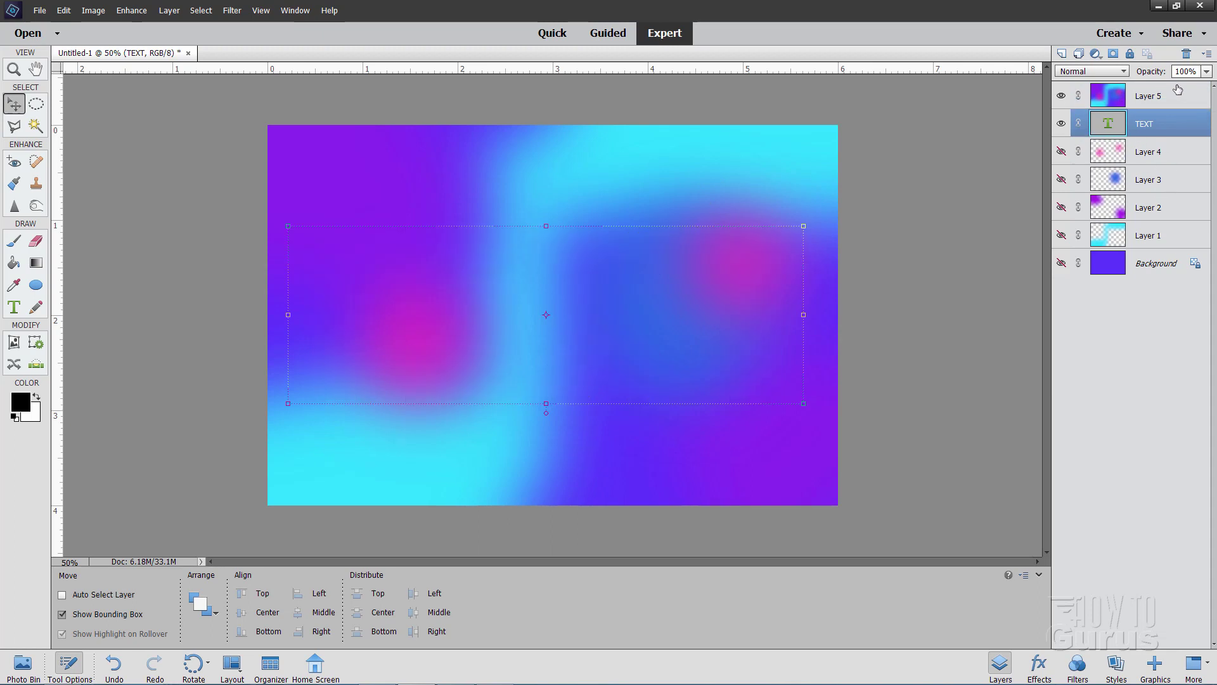
{"action": "left_click", "coordinate": [1109, 102]}
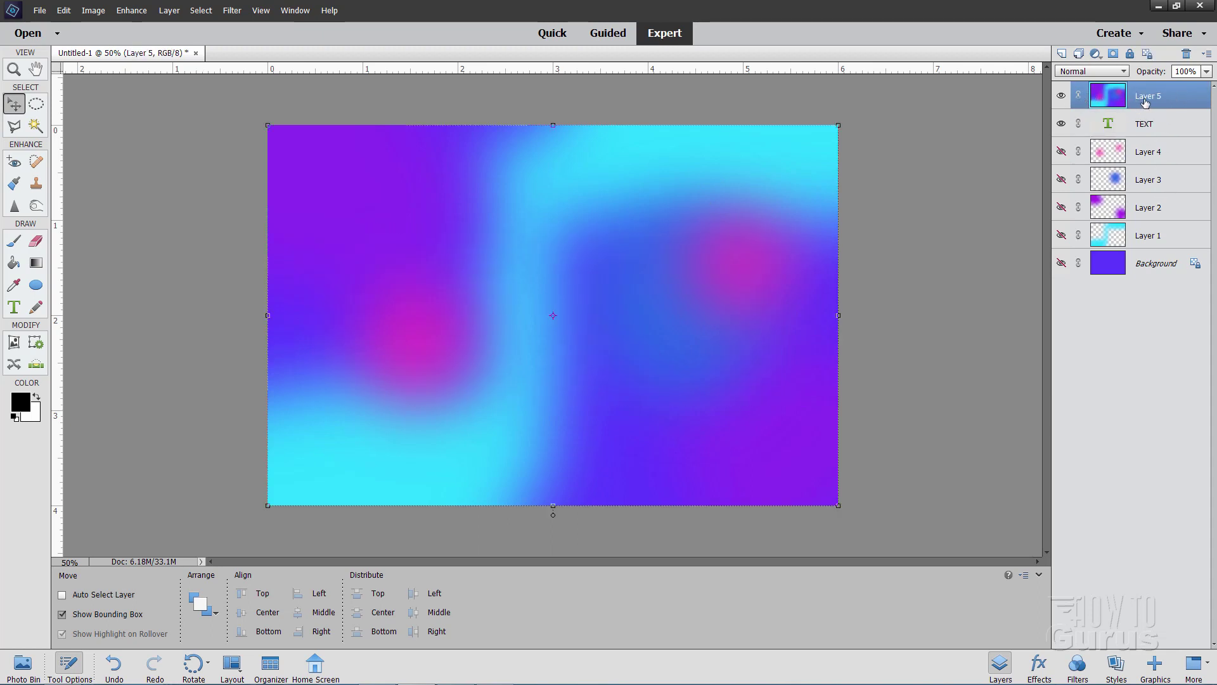
{"action": "right_click", "coordinate": [1150, 96]}
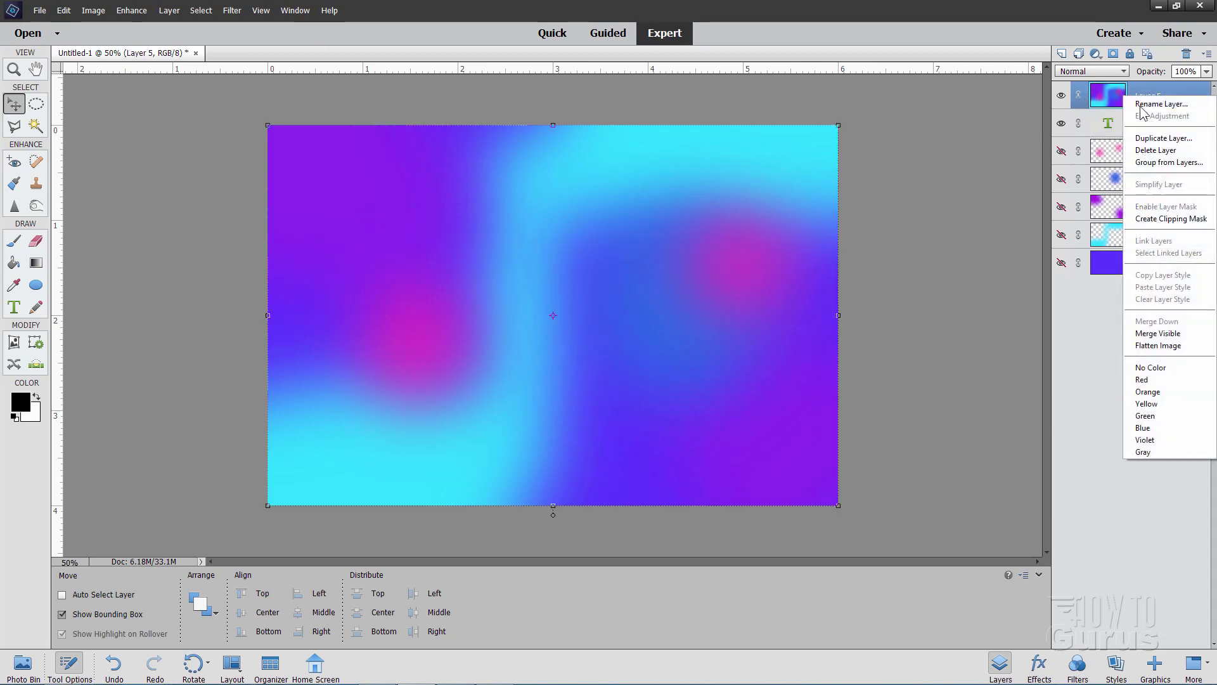
{"action": "left_click", "coordinate": [1149, 219]}
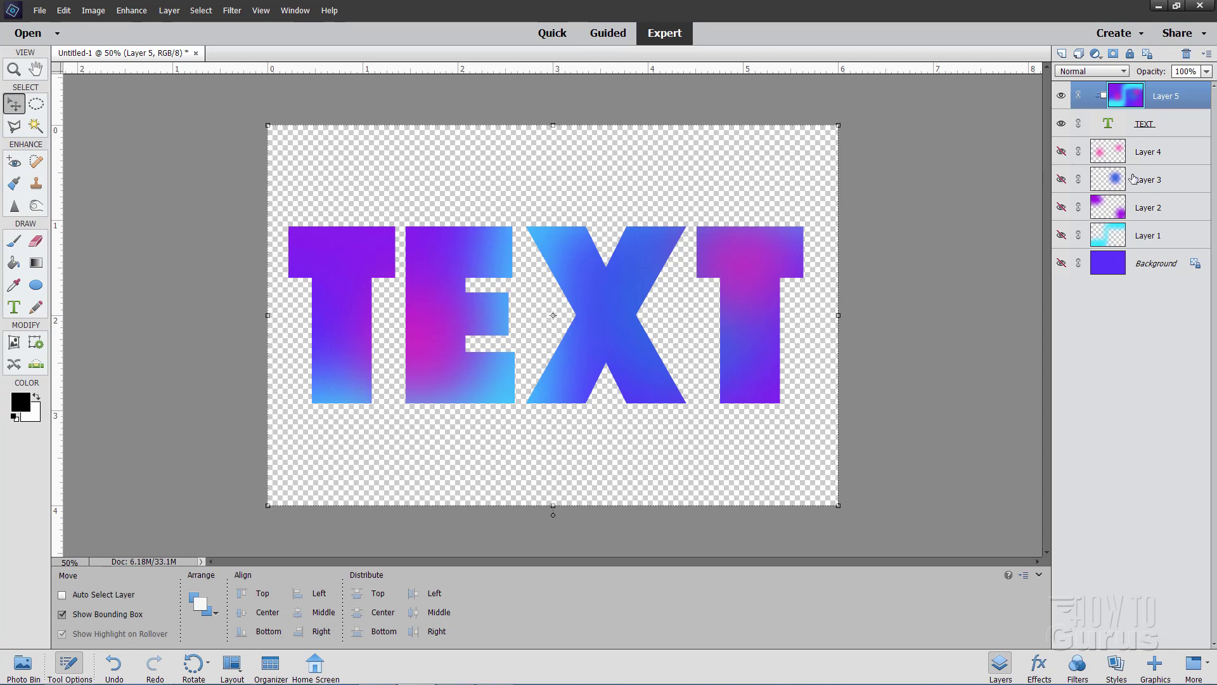
Add a new layer above Layer 4 and fill it with white.
{"action": "left_click", "coordinate": [1191, 152]}
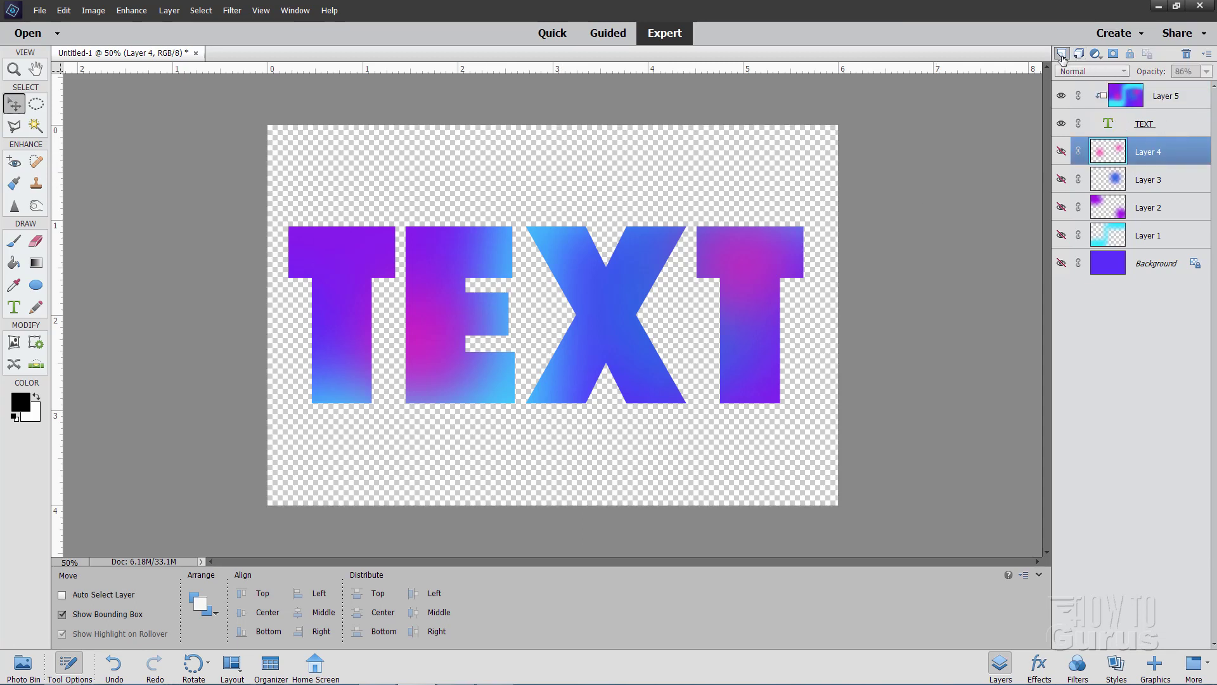
{"action": "left_click", "coordinate": [1062, 53]}
{"action": "left_click", "coordinate": [37, 396]}
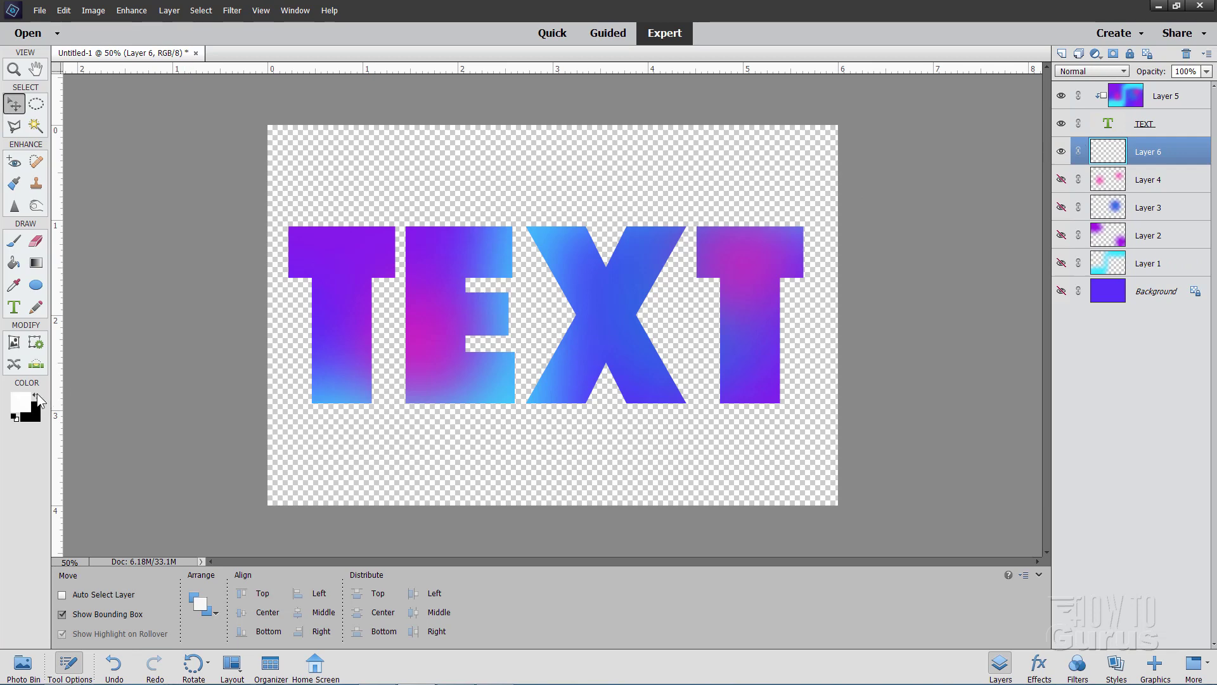
{"action": "left_click", "coordinate": [14, 262]}
{"action": "left_click", "coordinate": [294, 193]}
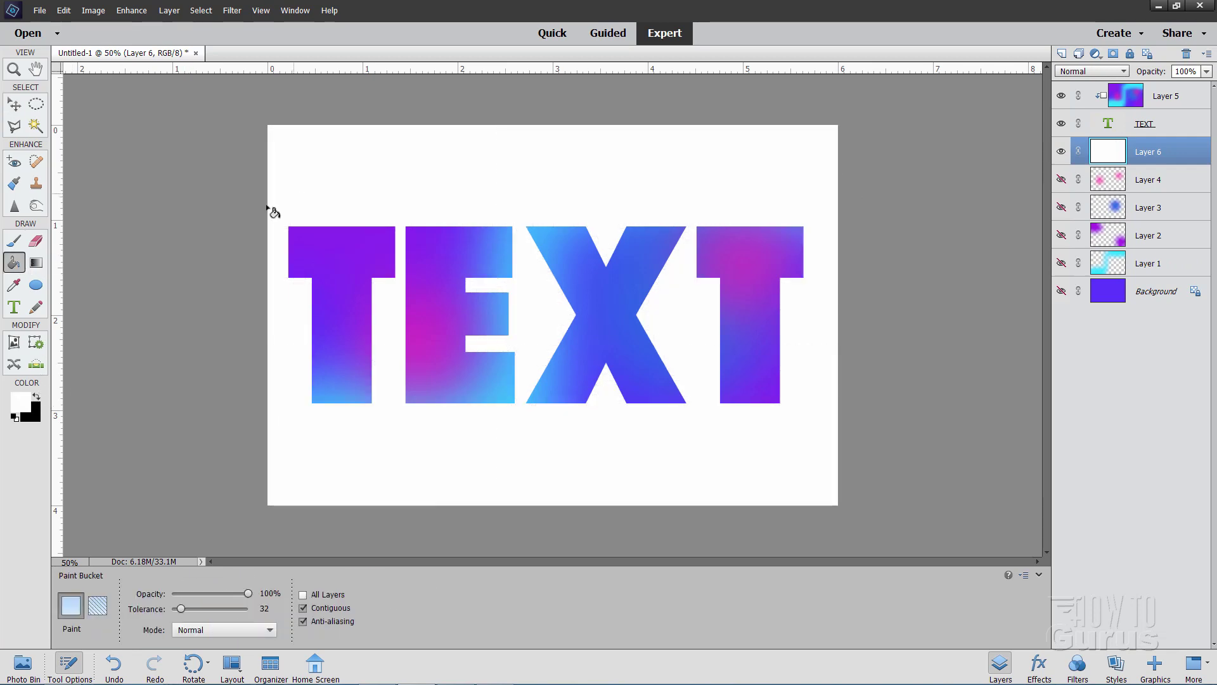
{"action": "left_click", "coordinate": [14, 109]}
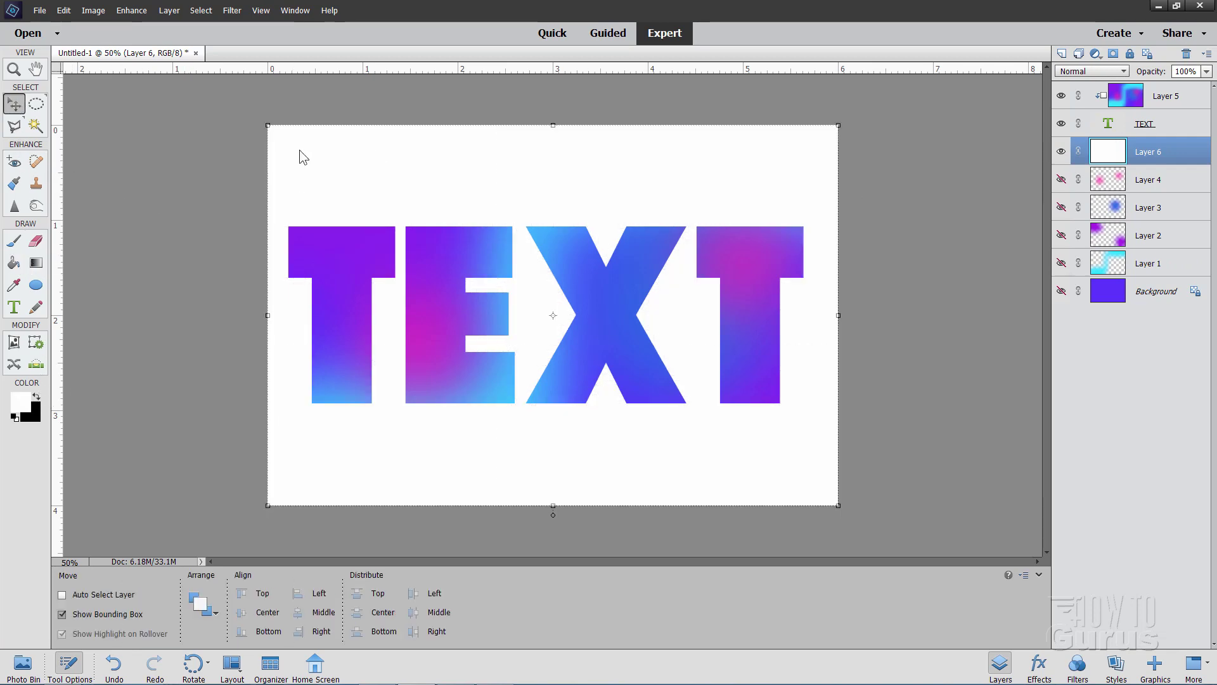
Give the TEXT layer a drop shadow at 133°, 18 px distance, 73% opacity.
{"action": "left_click", "coordinate": [1135, 127]}
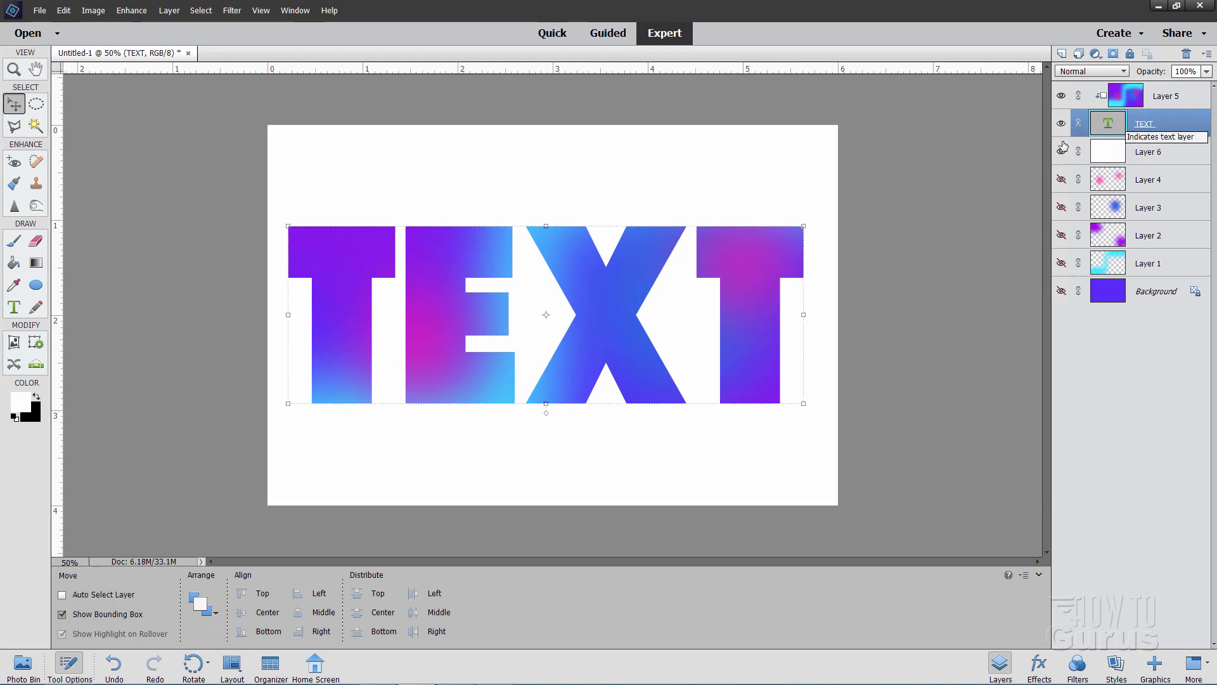
{"action": "left_click", "coordinate": [166, 13]}
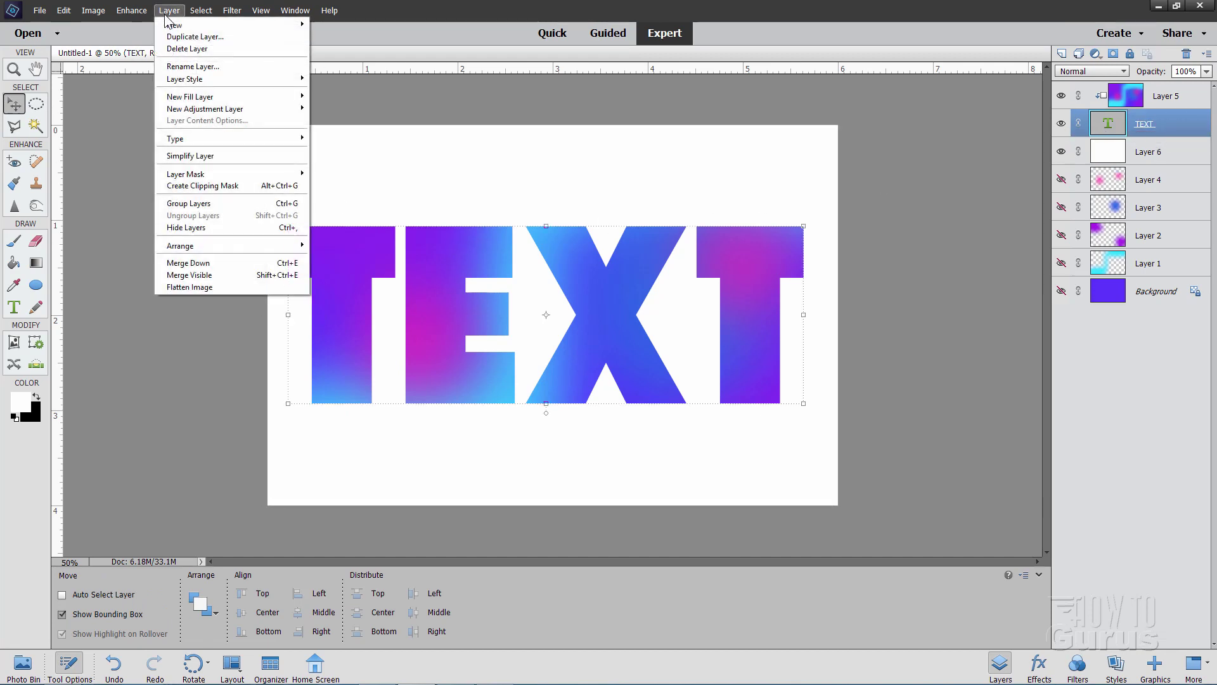
{"action": "mouse_move", "coordinate": [199, 77]}
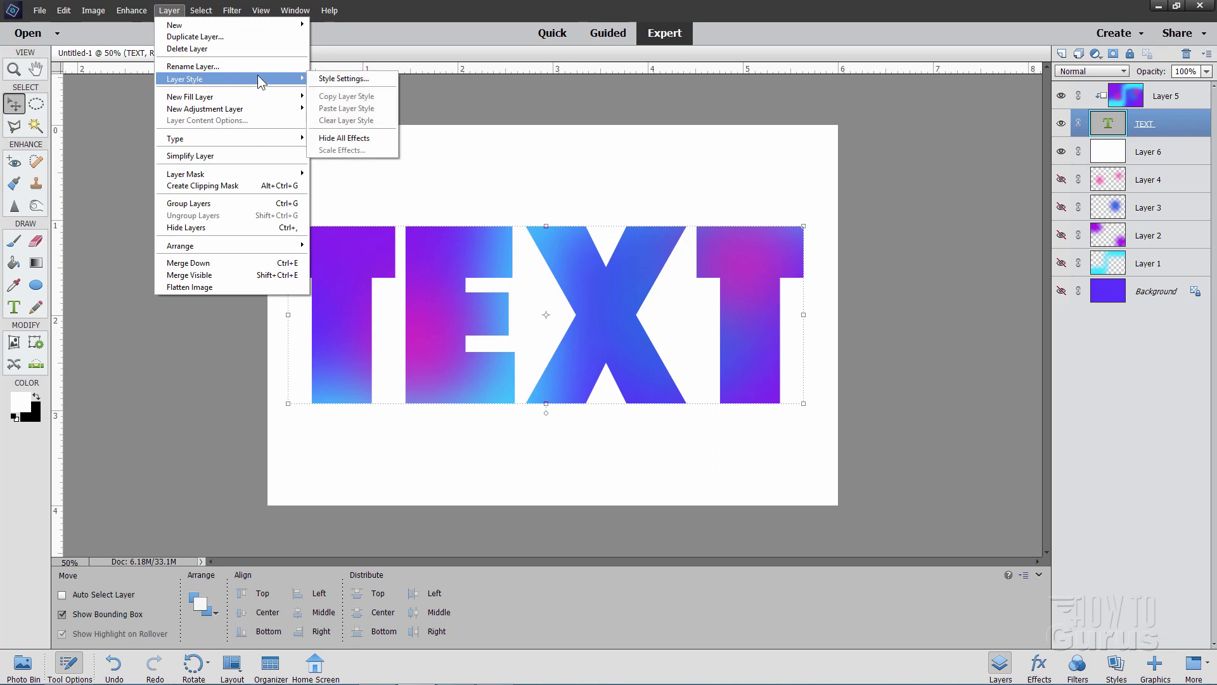
{"action": "left_click", "coordinate": [334, 77]}
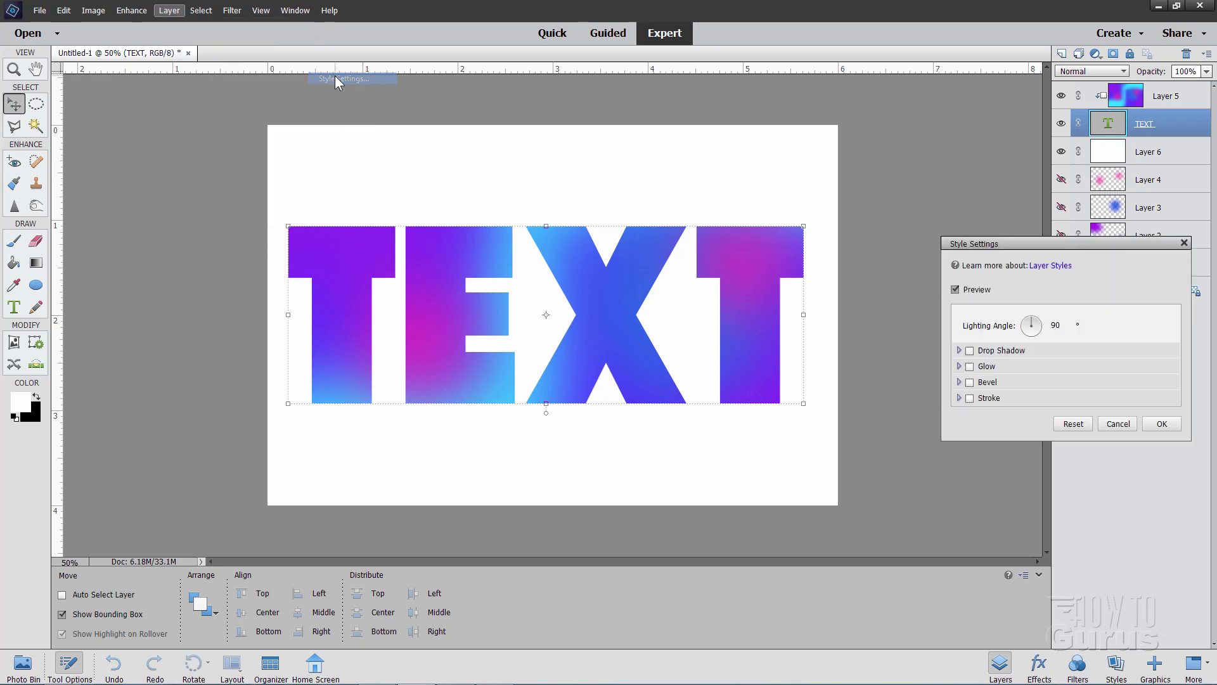
{"action": "left_click", "coordinate": [970, 351]}
{"action": "left_click_drag", "start_coordinate": [1032, 319], "coordinate": [1027, 324]}
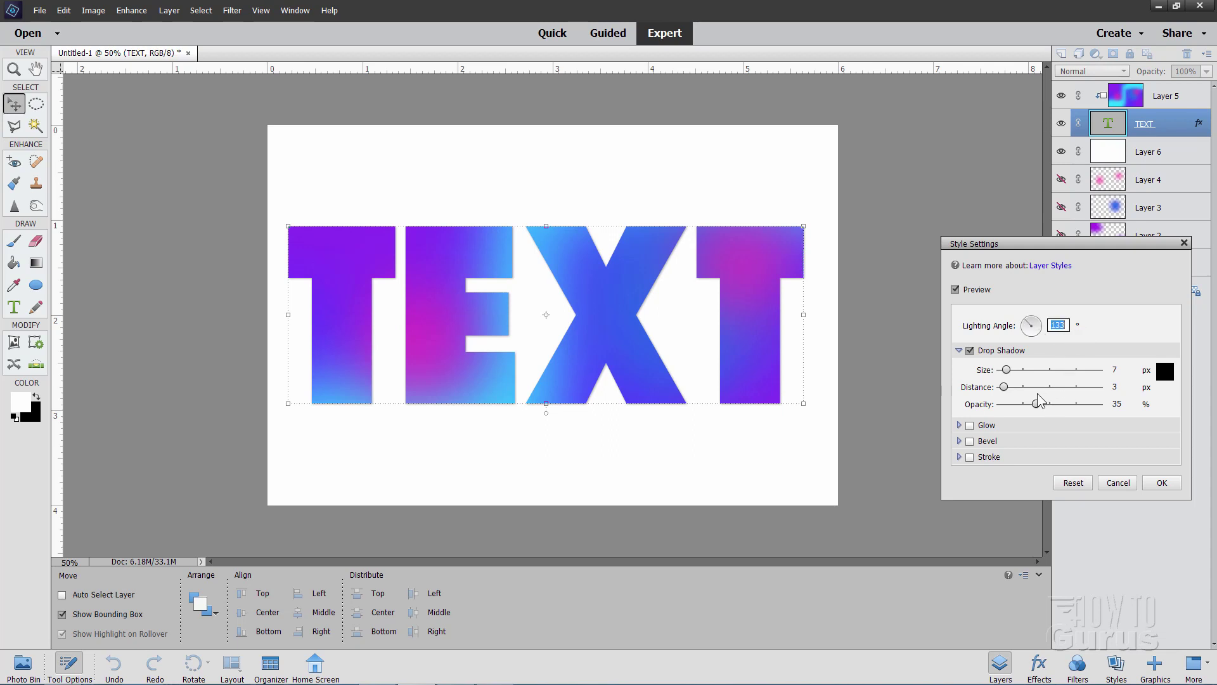
{"action": "left_click_drag", "start_coordinate": [1005, 386], "coordinate": [1078, 409]}
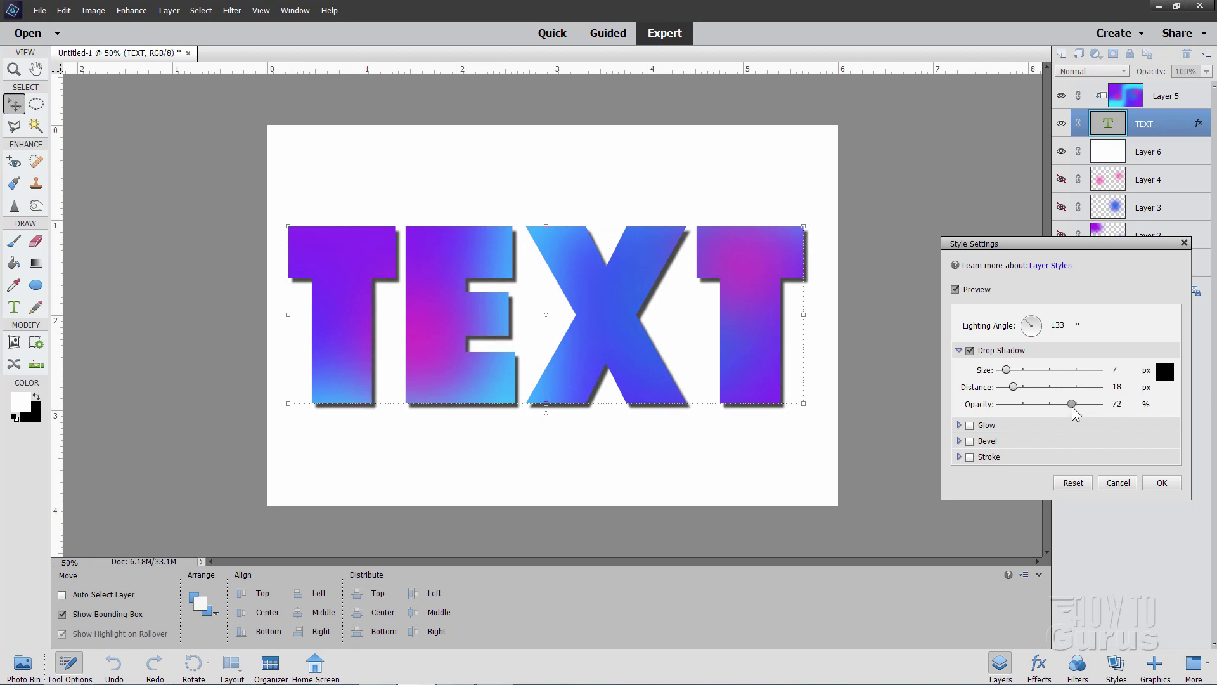
{"action": "left_click", "coordinate": [1165, 485]}
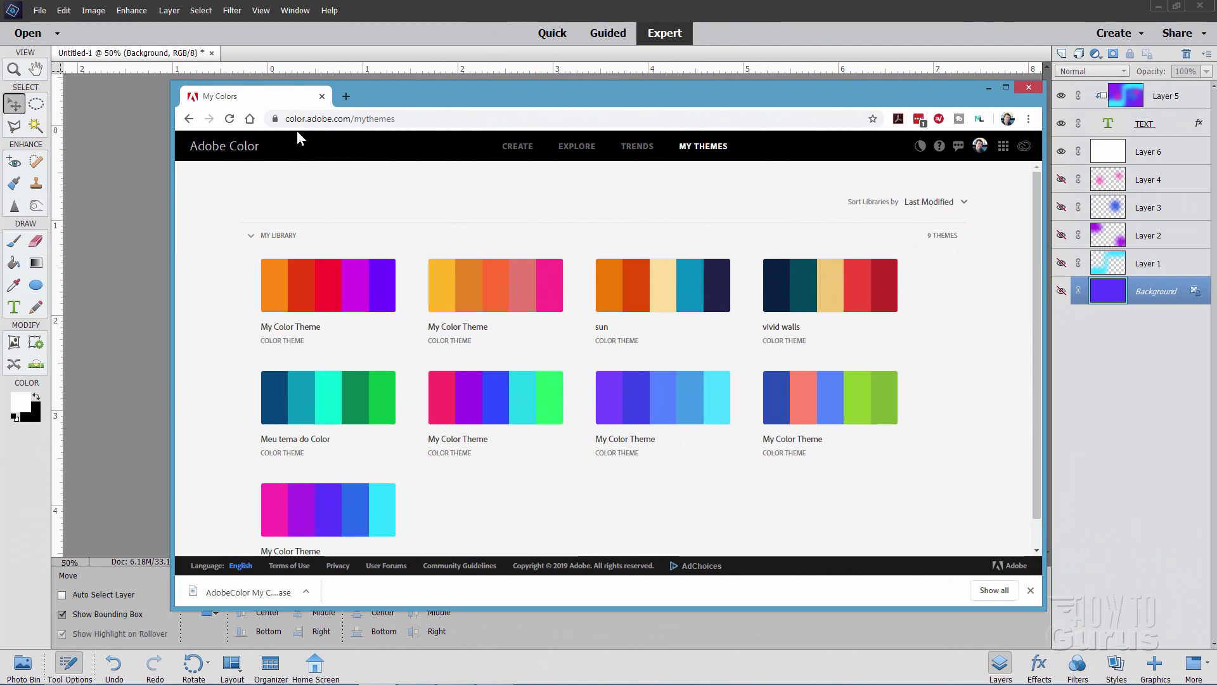
Show Adobe Color's Create colour wheel with the magenta-to-blue Analogous theme.
{"action": "left_click", "coordinate": [524, 152]}
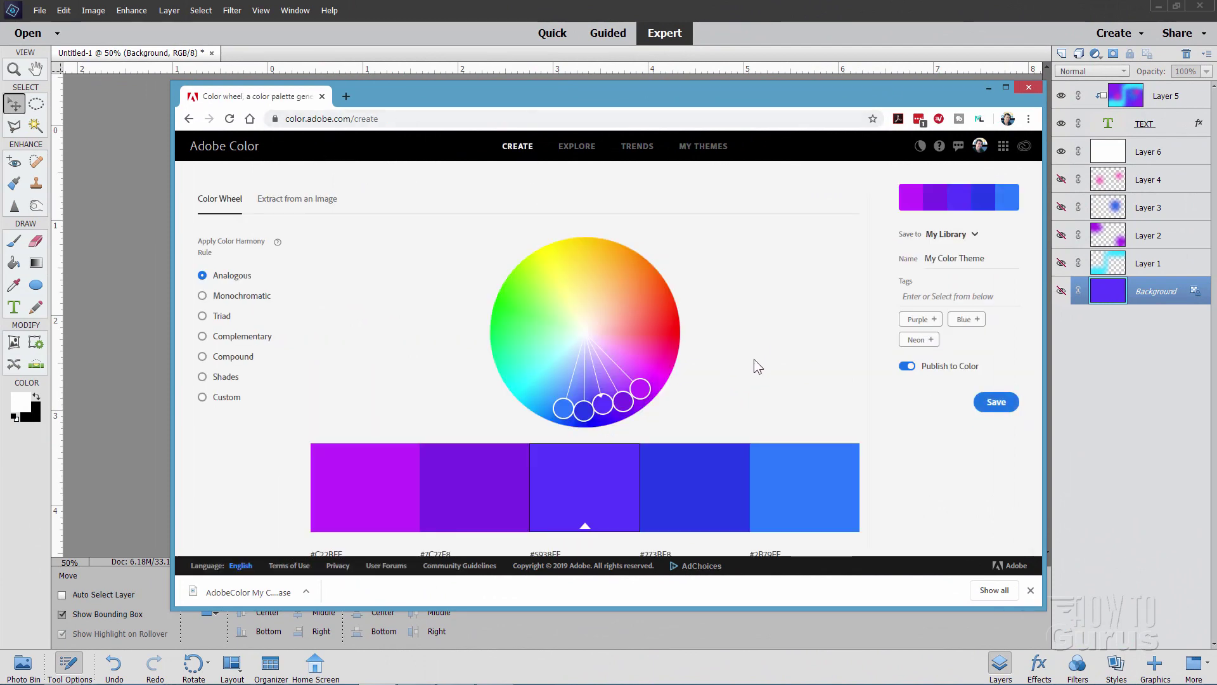